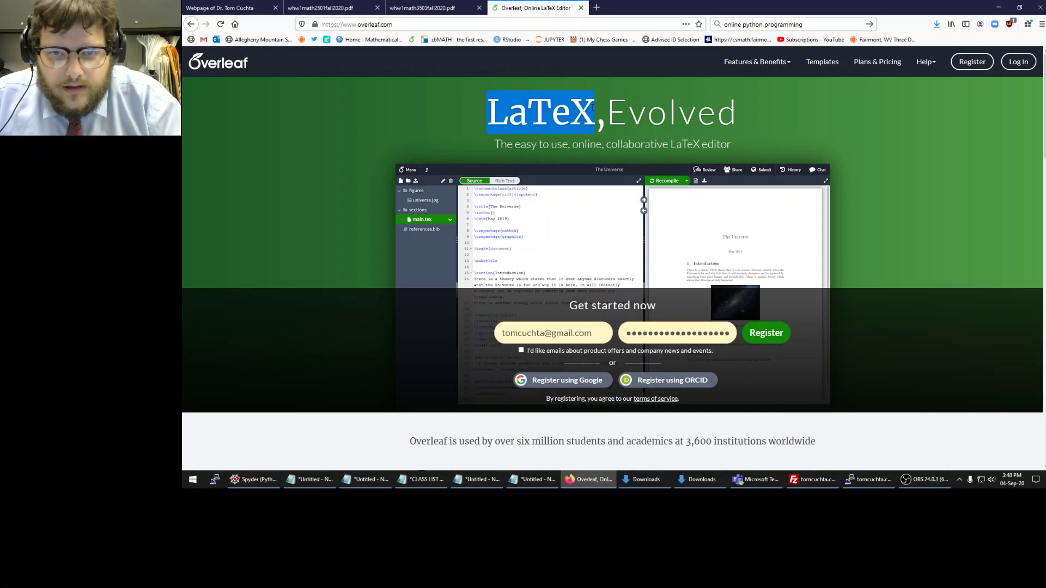
left_click_drag(592, 107, 581, 109)
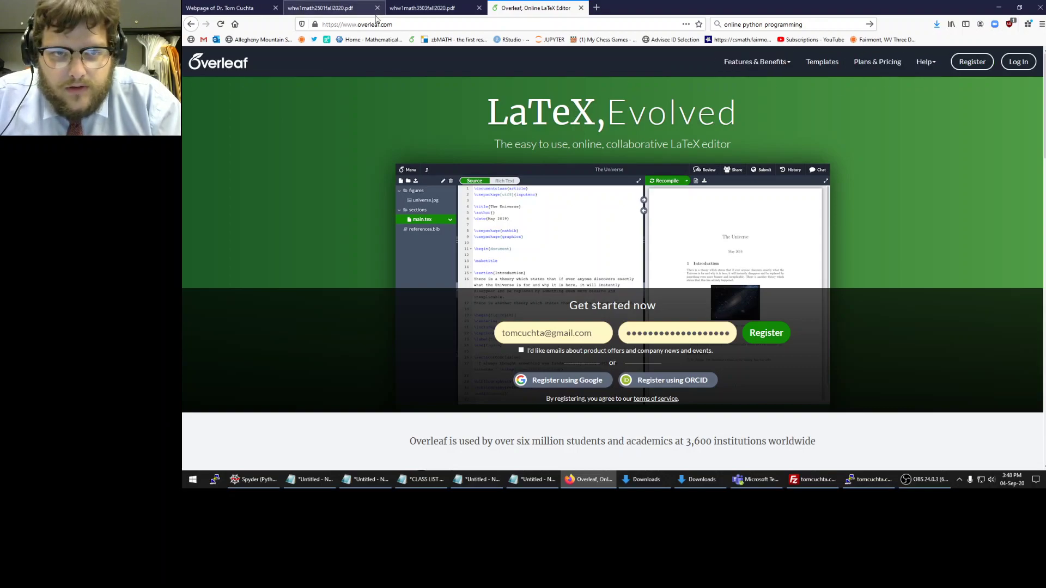
left_click(378, 22)
triple_click(377, 24)
left_click(829, 113)
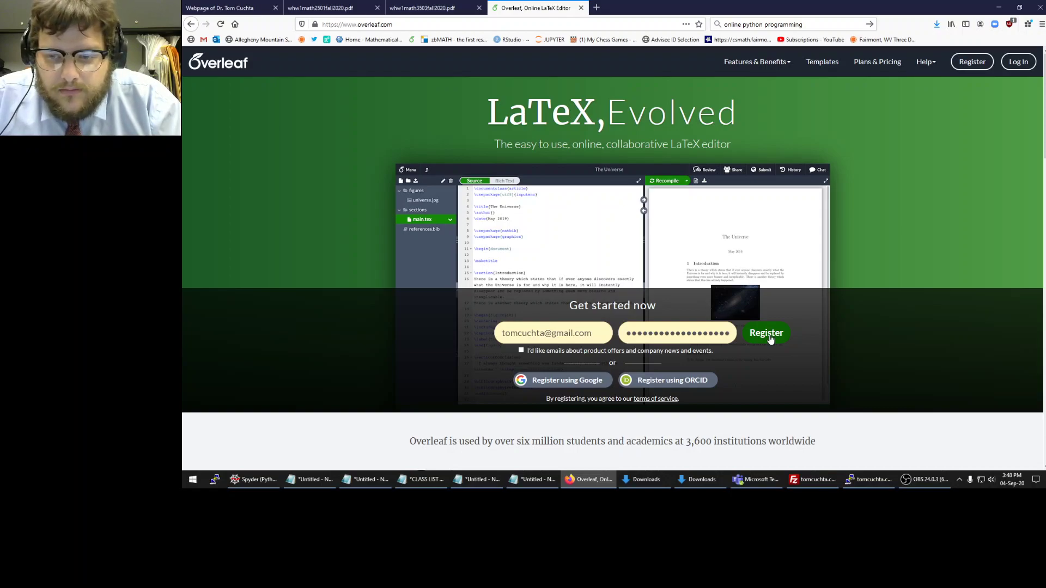
Log in to Overleaf with the saved account e-mail and password
left_click(1018, 62)
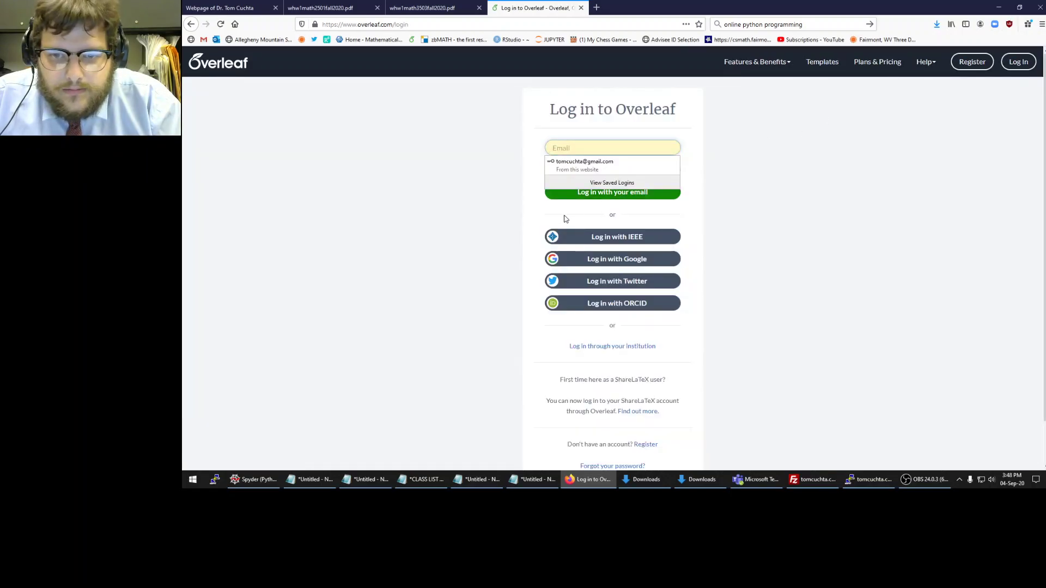
left_click(582, 152)
left_click(584, 161)
left_click(578, 196)
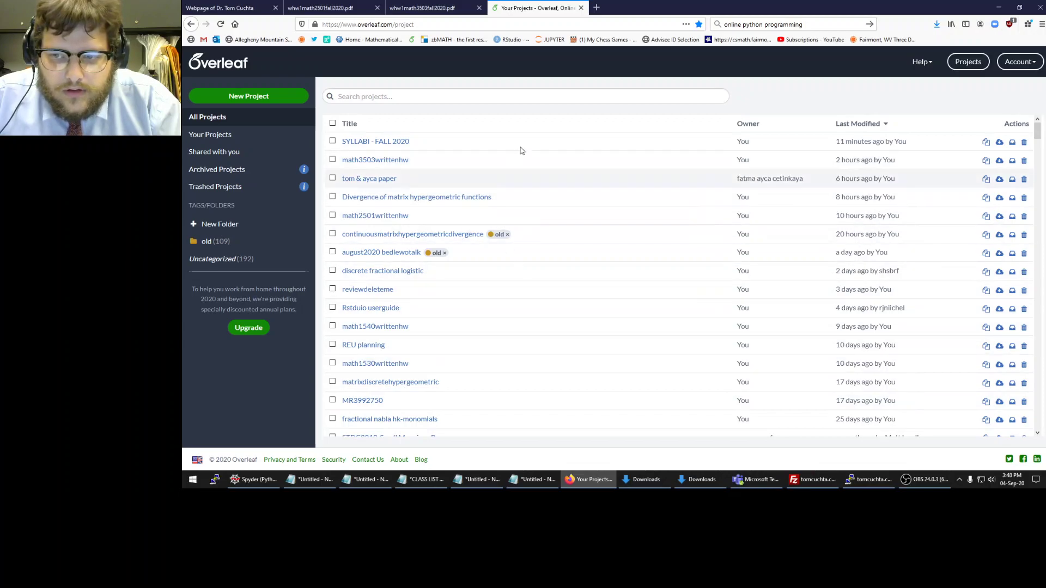
Look through the existing project list and create a blank project named "some name"
scroll(706, 280, "down", 3)
scroll(707, 279, "down", 15)
scroll(707, 279, "down", 15)
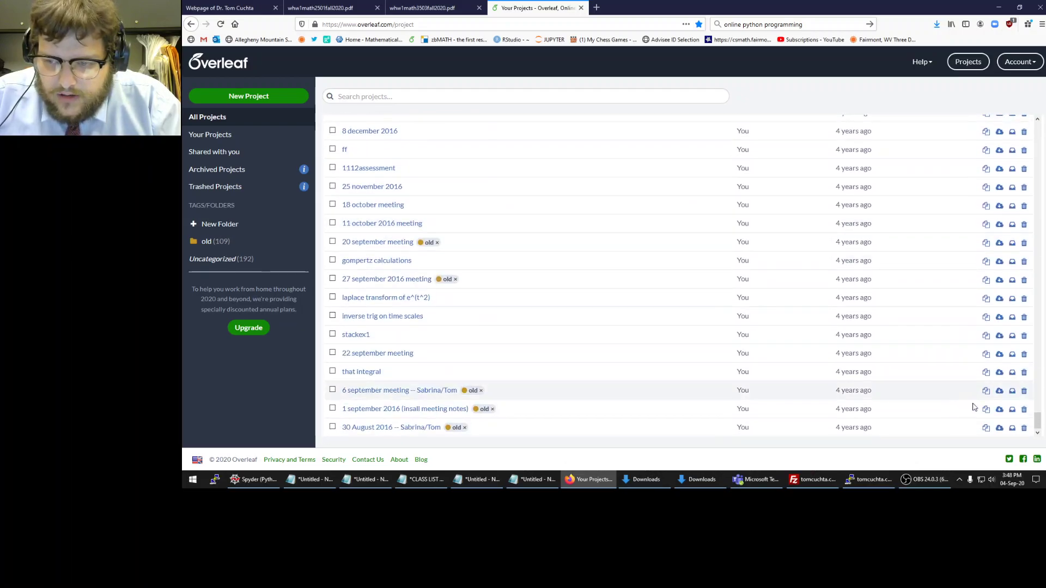
scroll(967, 402, "up", 20)
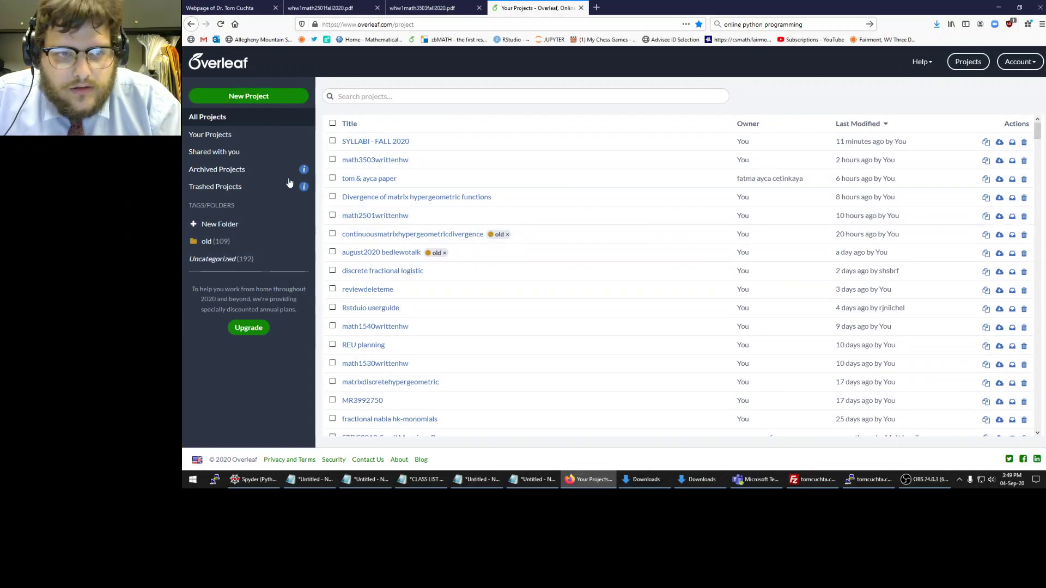
left_click(264, 101)
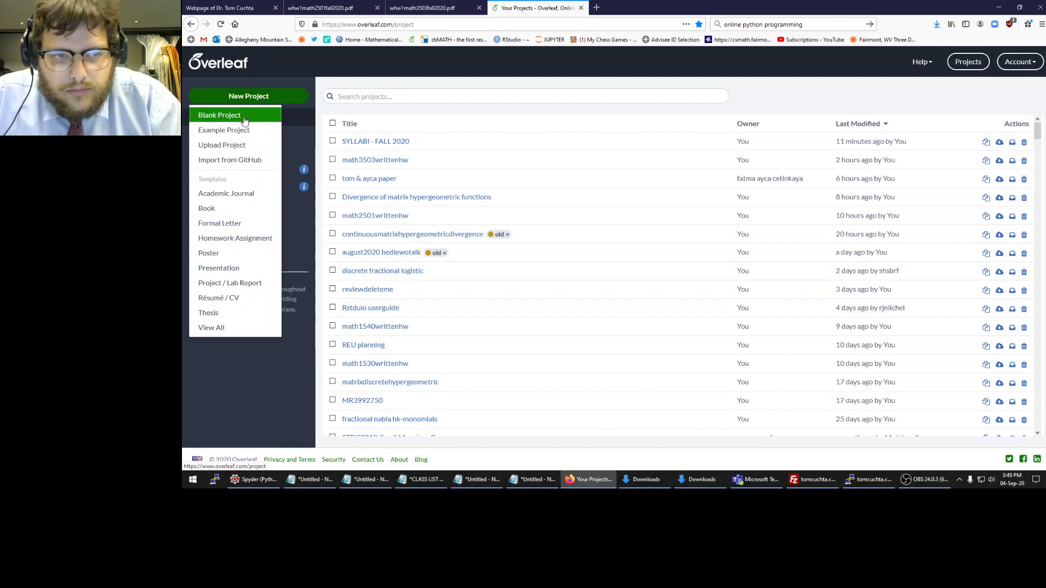
left_click(245, 121)
type("some name")
key("Return")
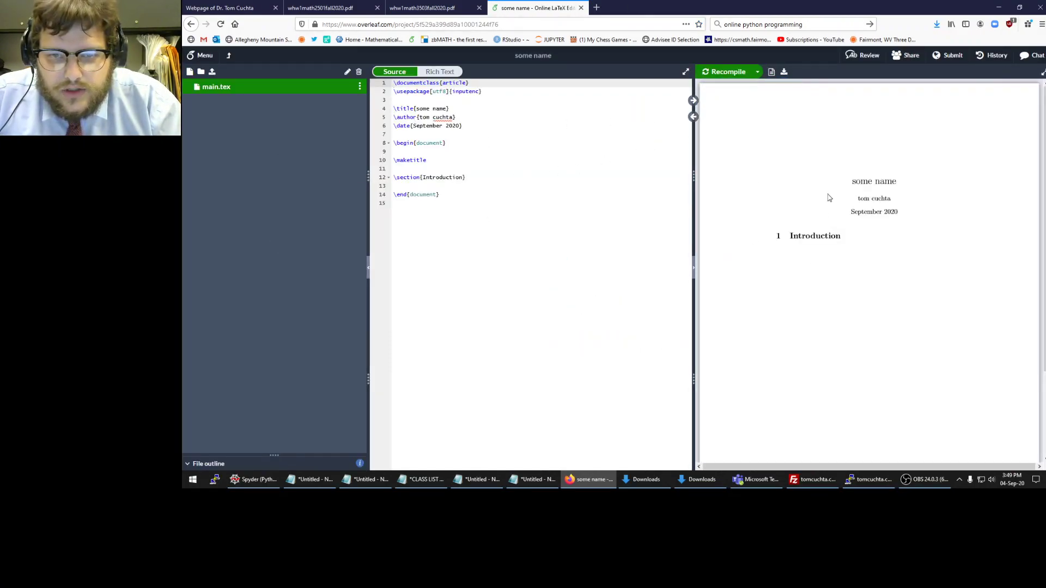
Examine the default LaTeX source and the title, date and Introduction heading in the compiled preview
key("ctrl+a")
left_click(464, 310)
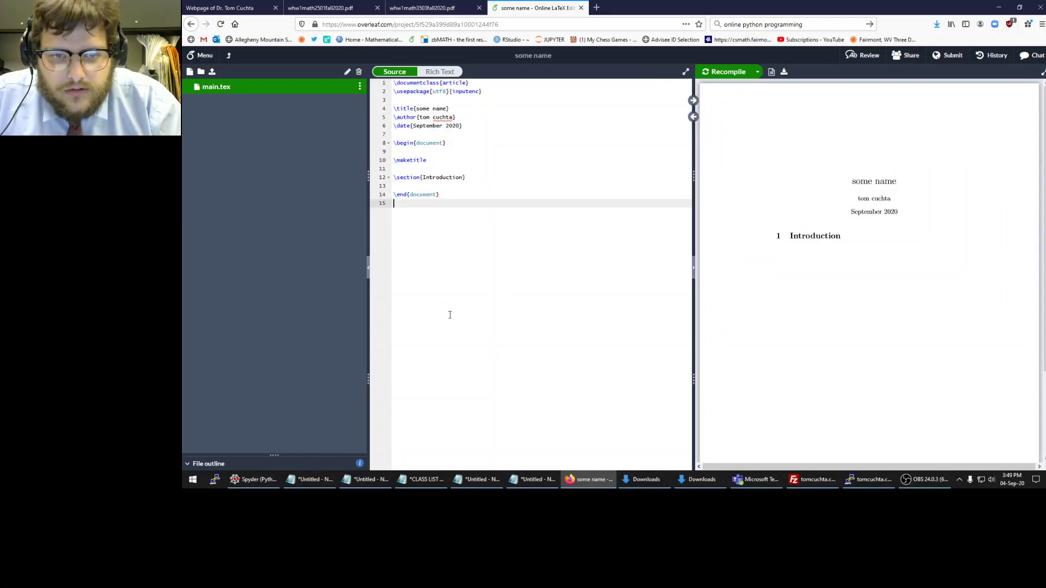
key("ctrl+a")
left_click(443, 234)
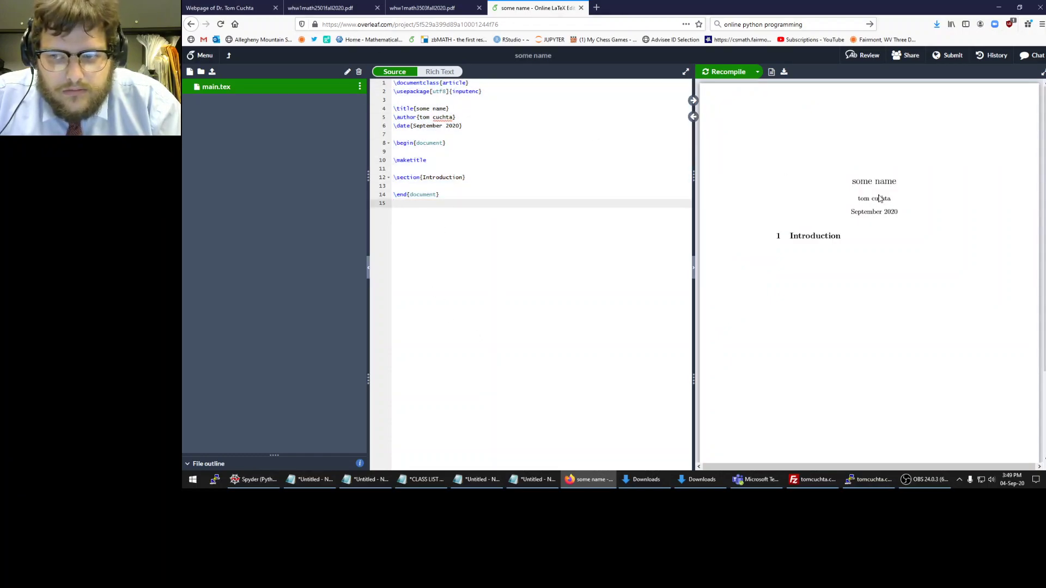
left_click_drag(896, 181, 858, 212)
left_click(893, 211)
left_click_drag(810, 236, 783, 240)
Add the text "start typing start typing start typing" under the Introduction section and recompile the document
left_click(477, 186)
type("start ")
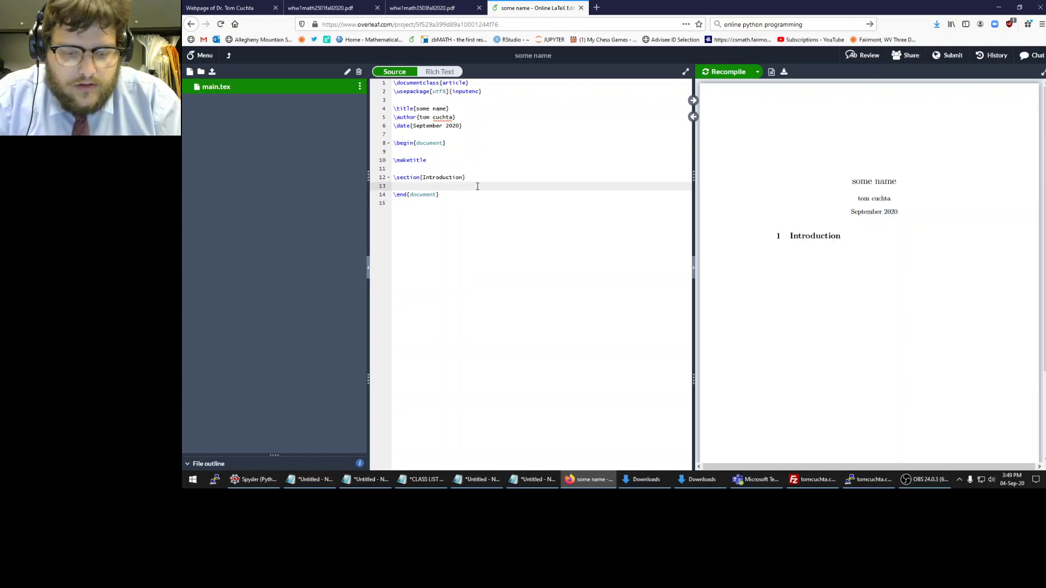
type("typing s")
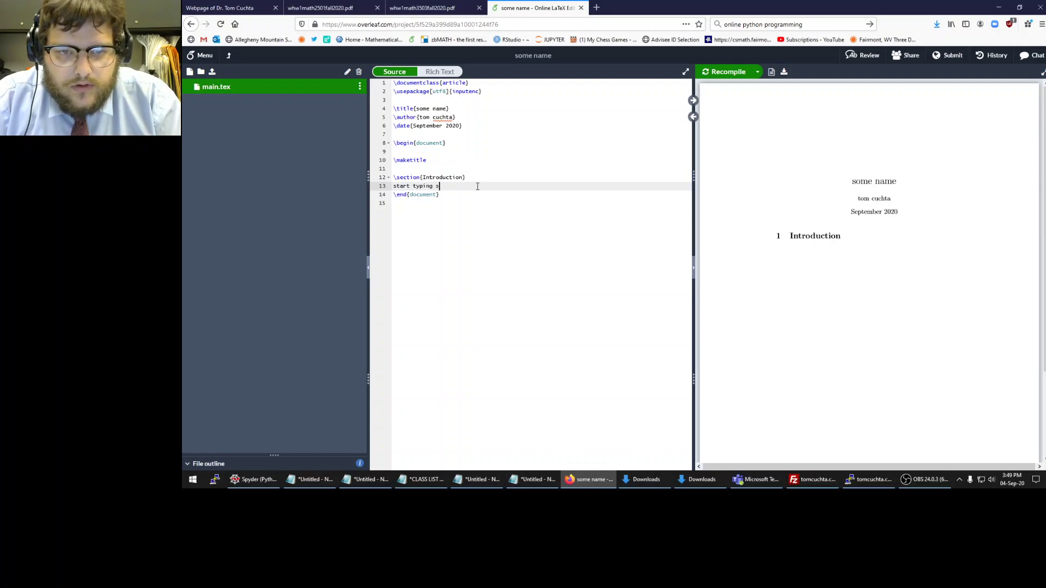
type("tart typing start typ")
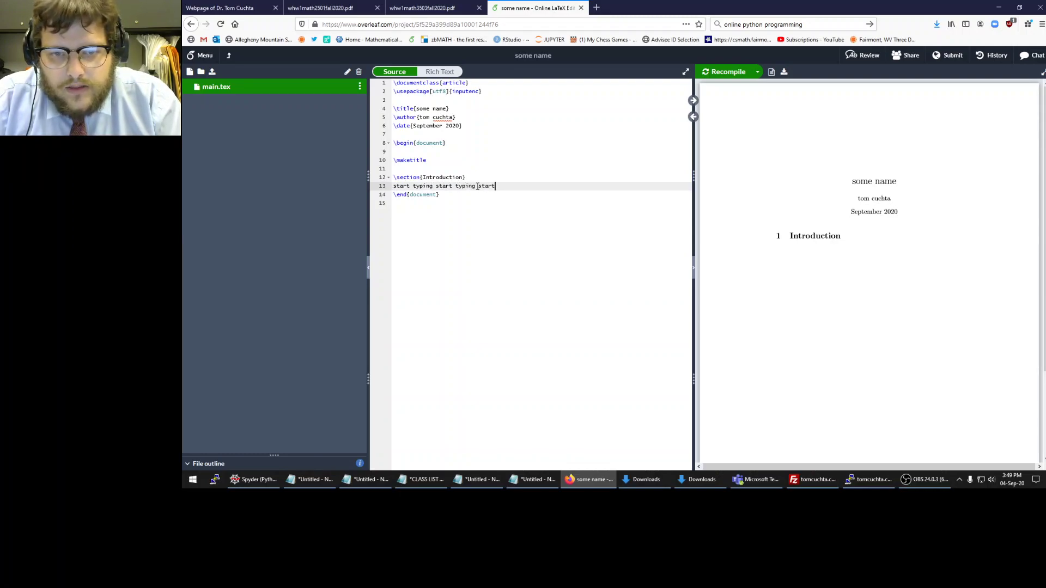
type("ing")
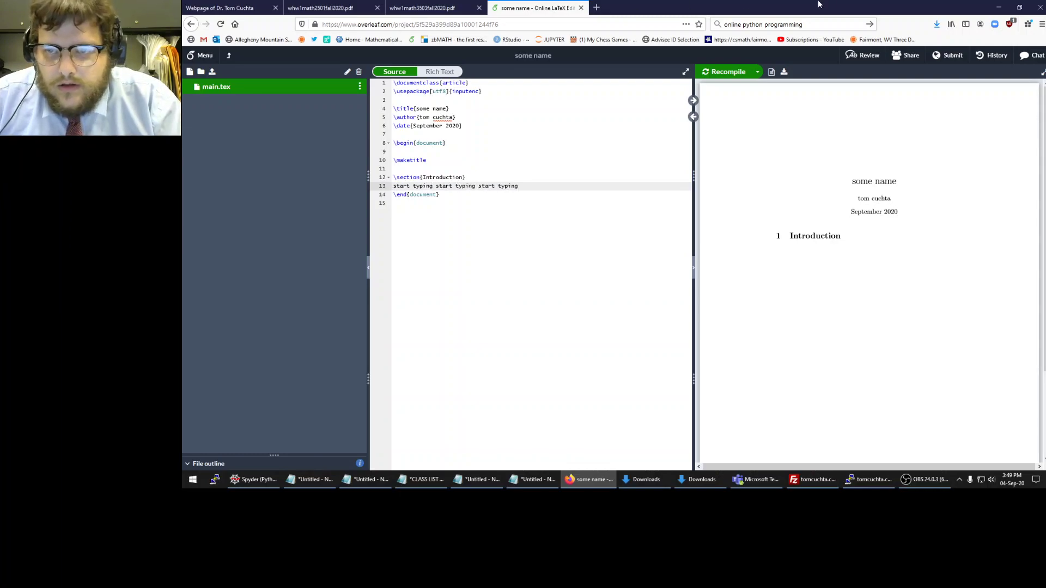
left_click(738, 73)
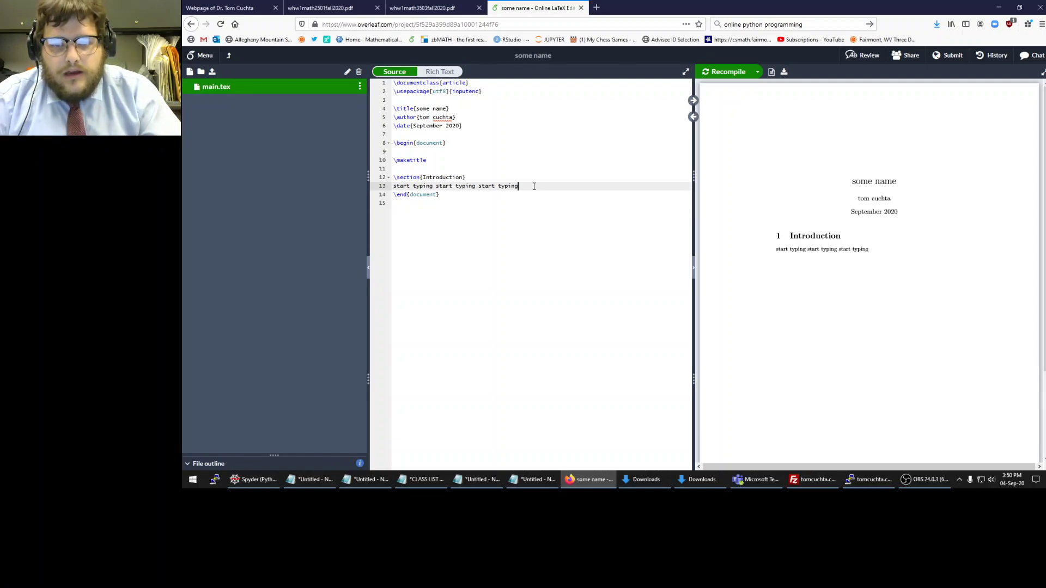
Insert blank lines after the Introduction text and below the \documentclass{article} line
key("Return")
key("Return")
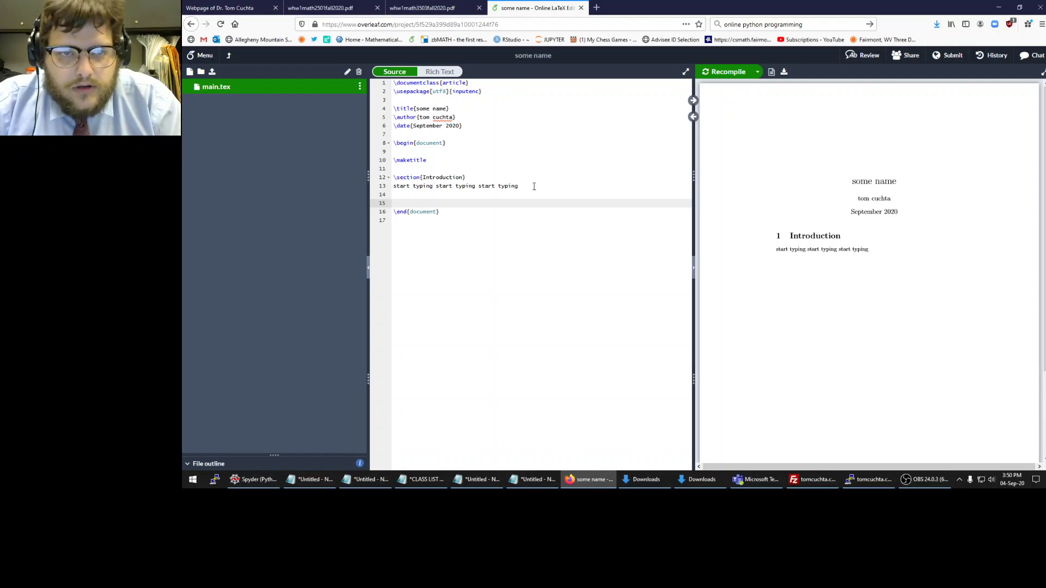
key("Up")
key("Up")
key("Up")
key("Up")
key("Up")
key("Up")
key("Up")
key("Up")
key("Up")
key("Up")
key("Up")
key("Up")
key("Up")
key("Return")
key("Return")
key("Up")
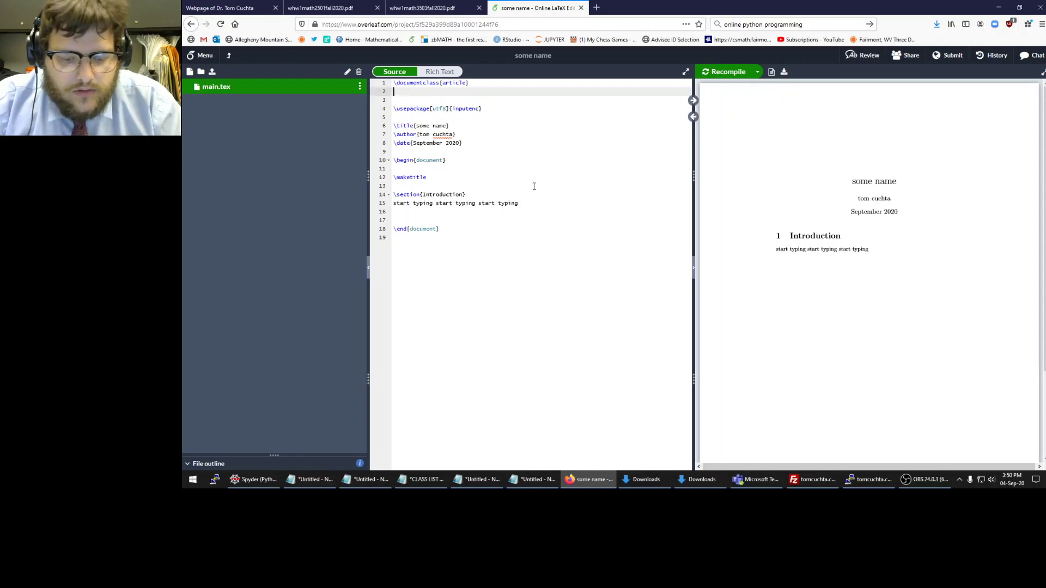
Load the amssymb, amsmath and mathrsfs packages on separate \usepackage lines directly below the document class
type("\\usepackage{")
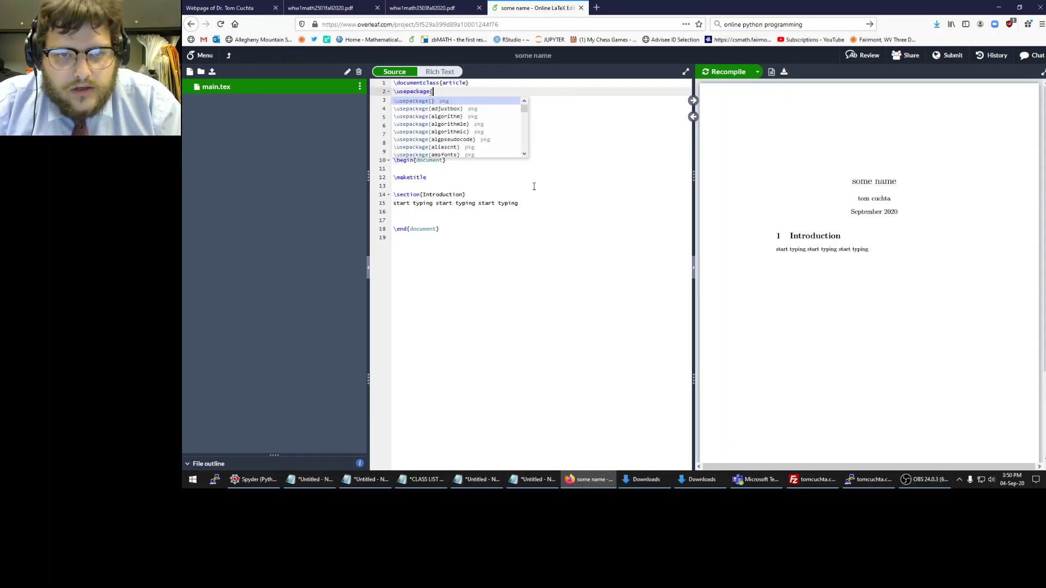
type("amss")
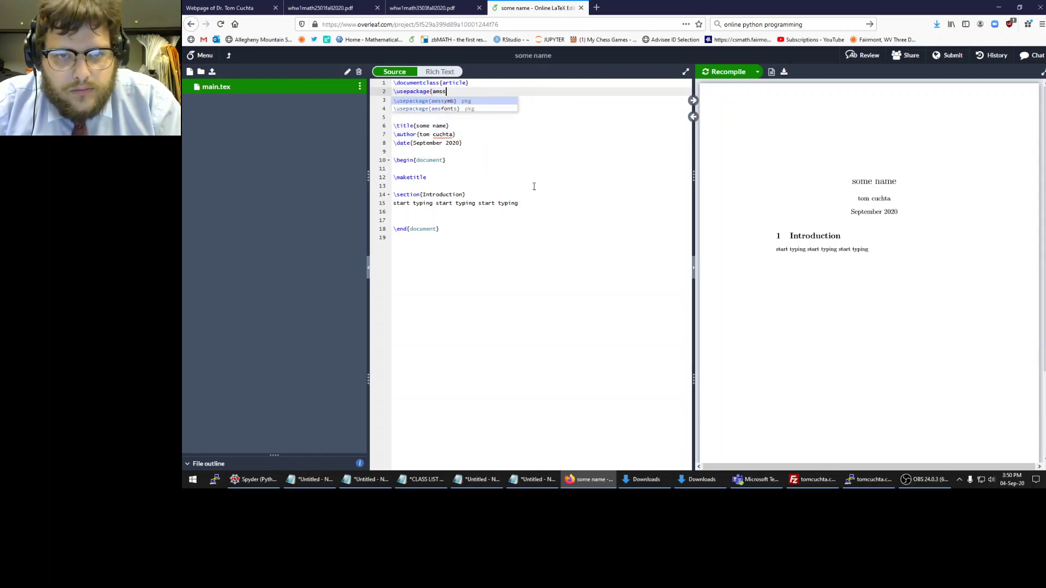
type("ymb}")
key("Return")
type("\\usepackage{")
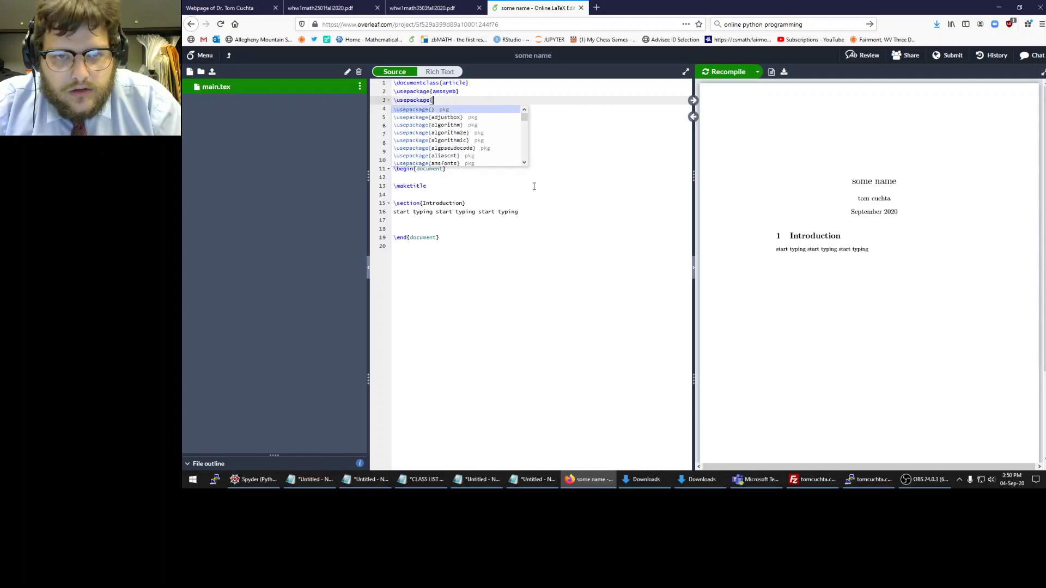
type("am")
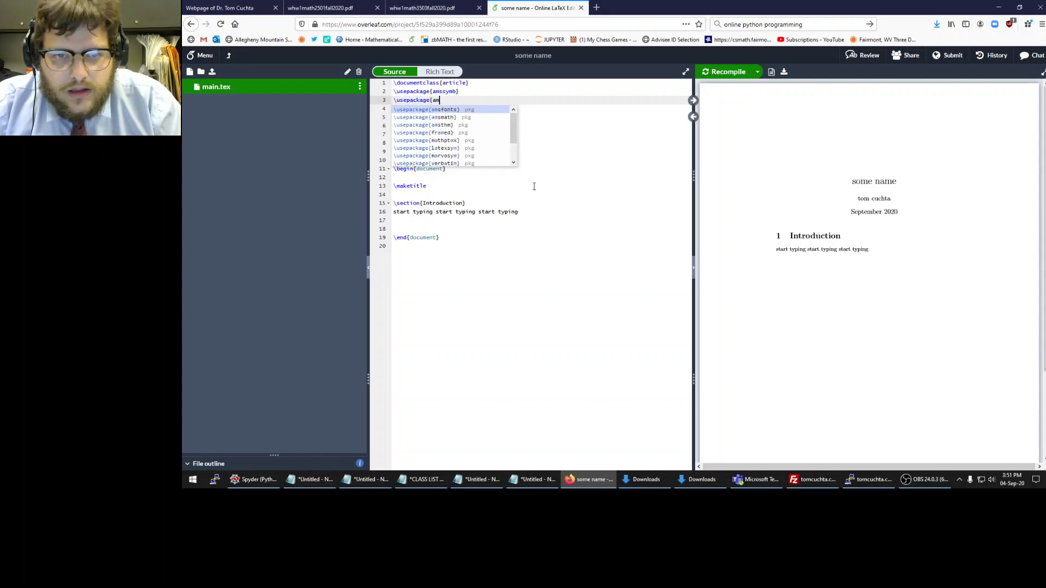
type("smath}")
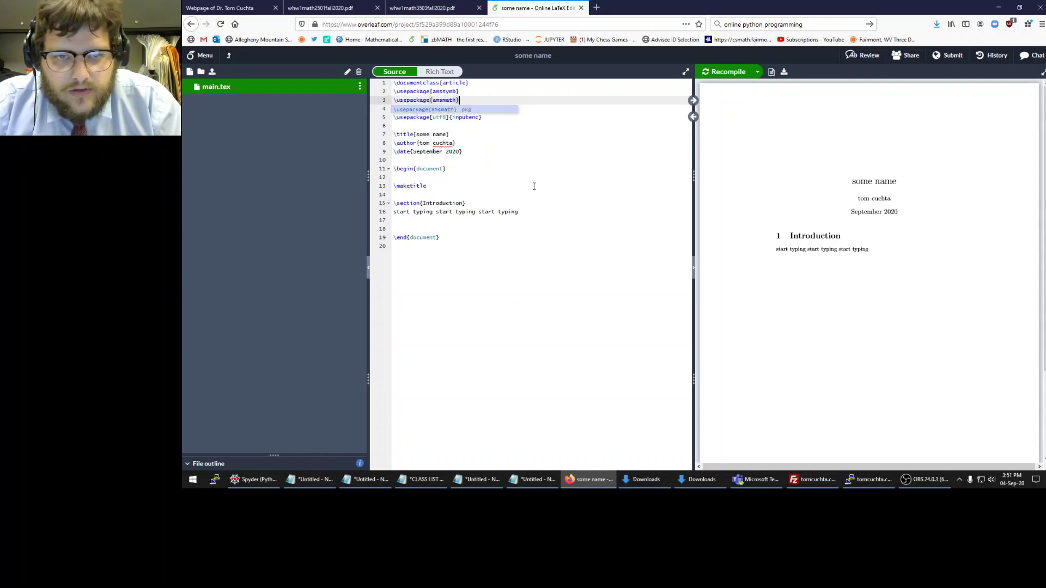
key("Return")
type("\\usepacka")
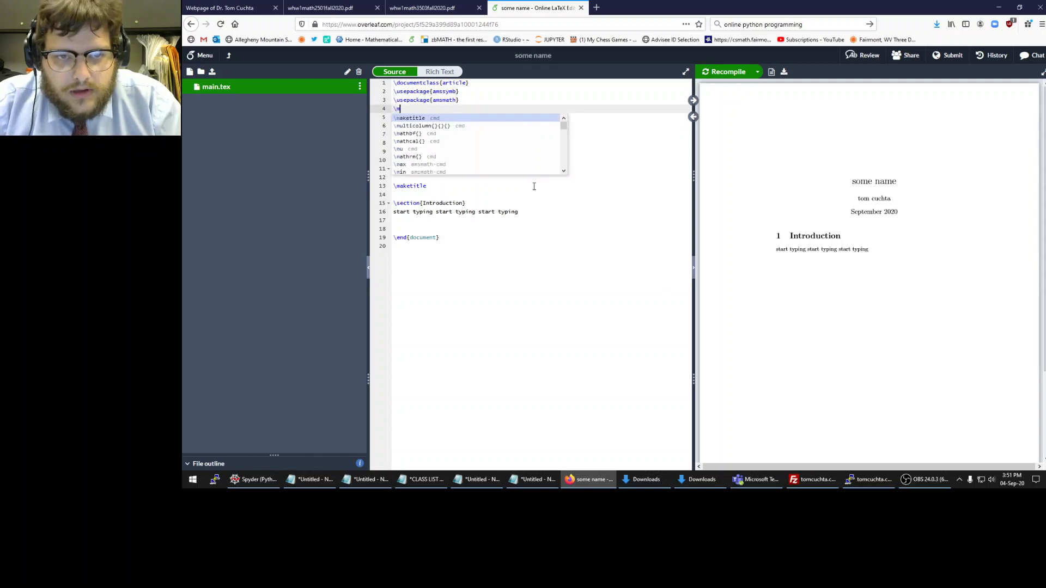
type("ge{mathrsfs}")
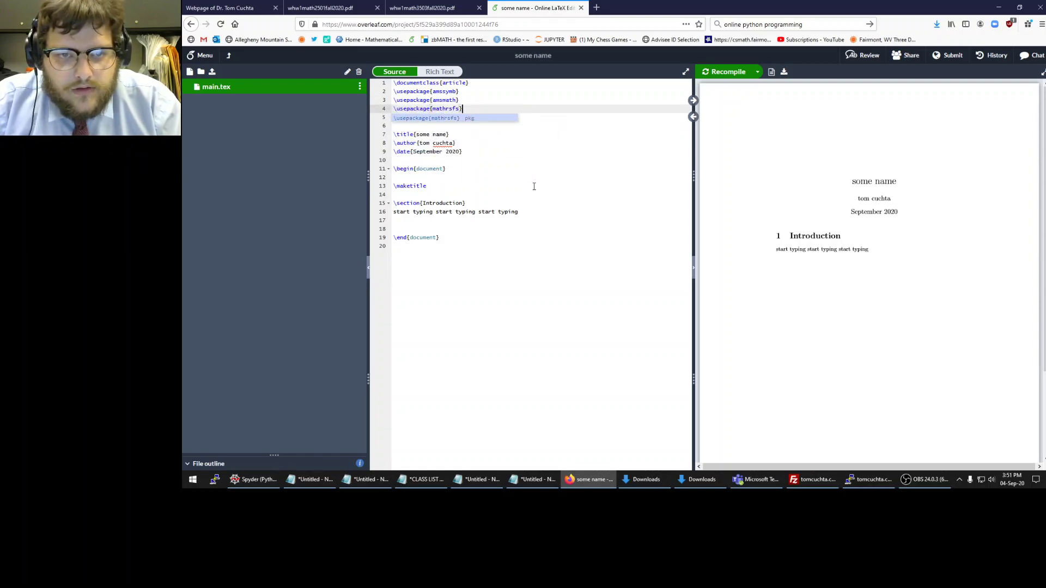
key("Return")
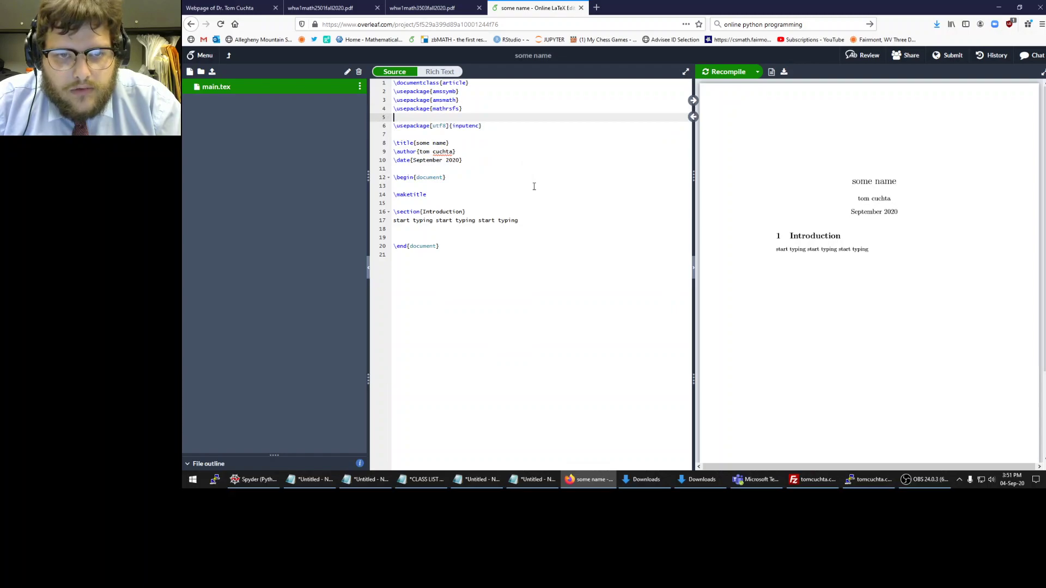
key("shift+Home")
key("shift+Up")
key("shift+Up")
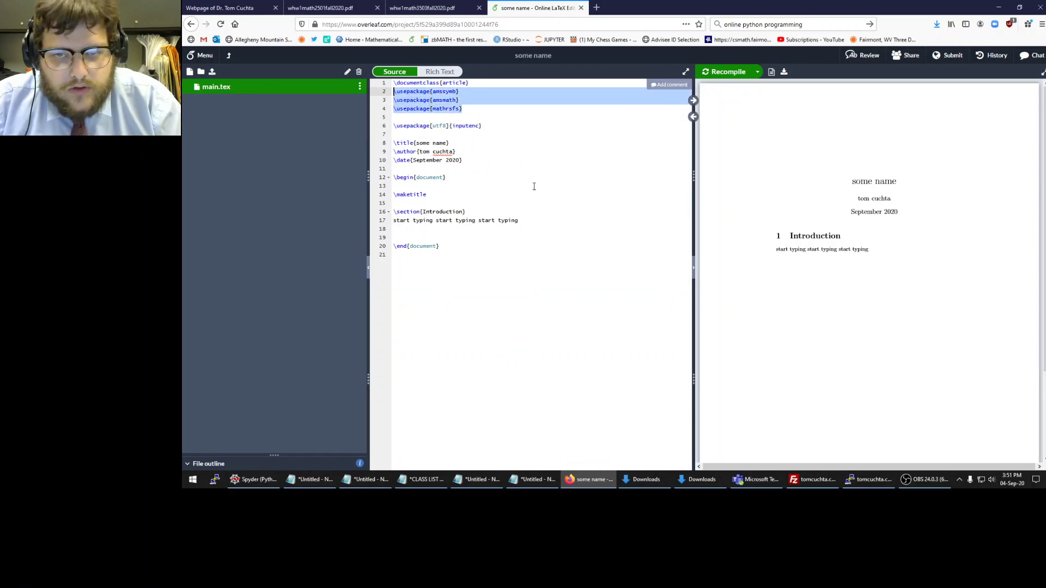
Add "$within dollar signs$" as a new paragraph below the Introduction text and recompile the document
key("Down")
key("Down")
key("Down")
key("Down")
key("Down")
key("Down")
key("Down")
key("Down")
key("Down")
key("Down")
key("Down")
key("Down")
key("Down")
key("Down")
key("Down")
key("Down")
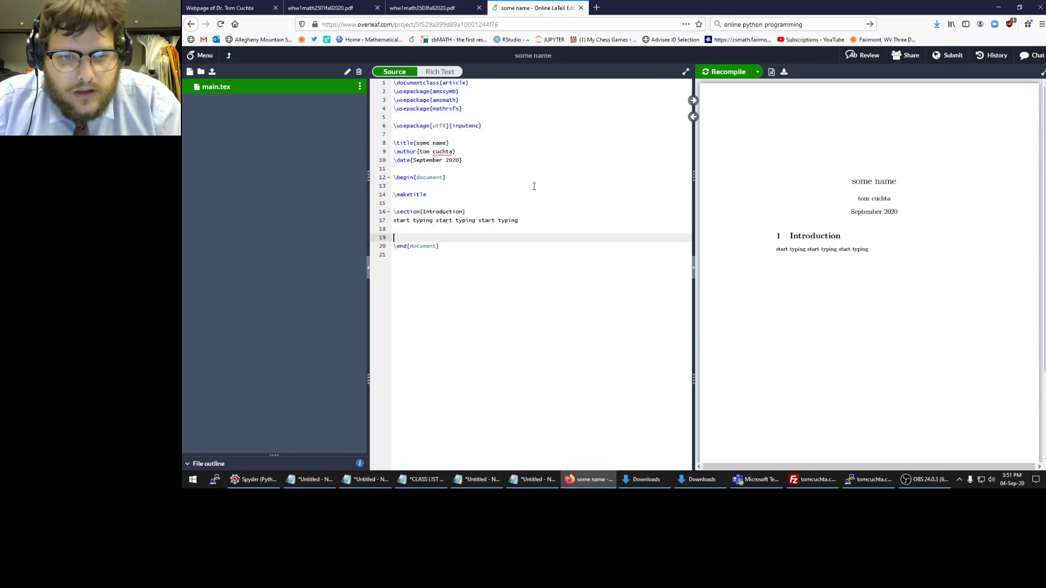
key("Up")
key("Return")
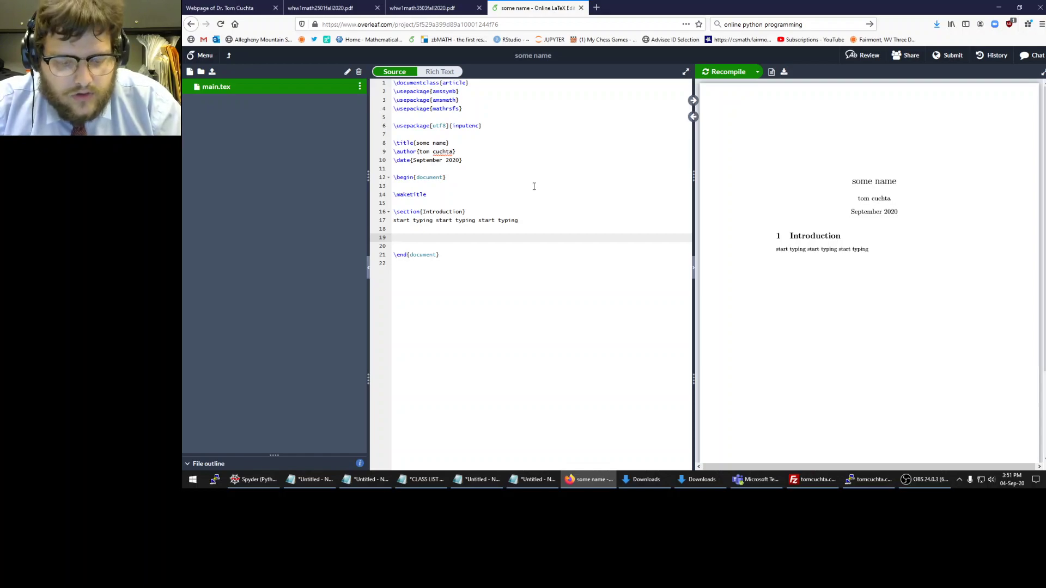
type("$")
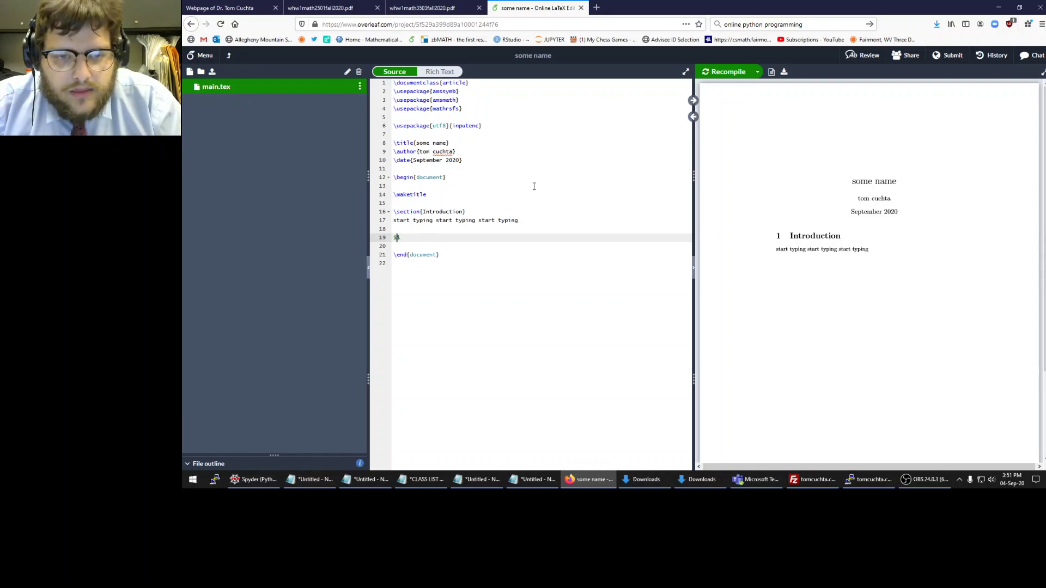
type("within d")
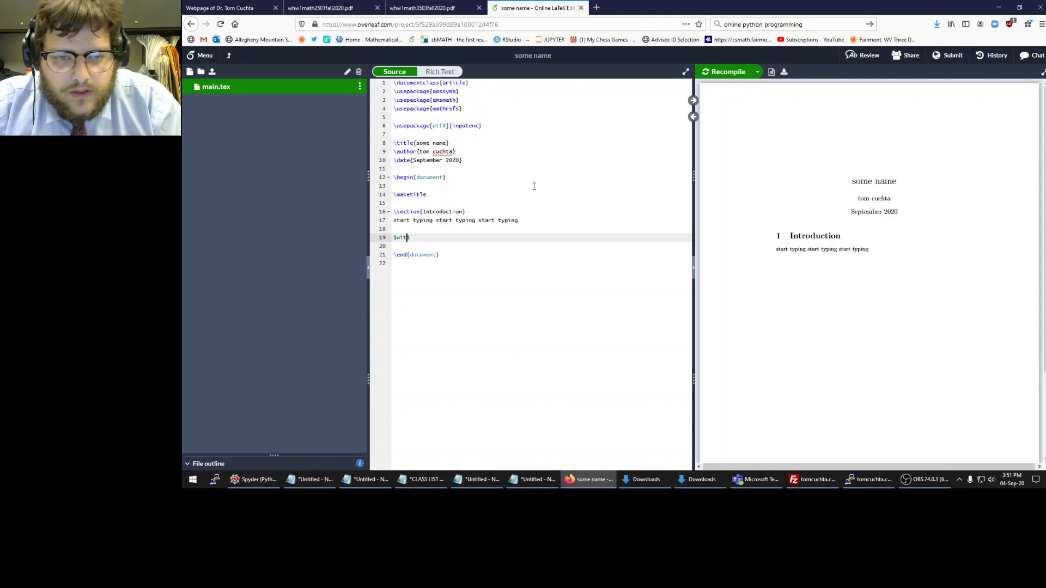
type("ollar signs")
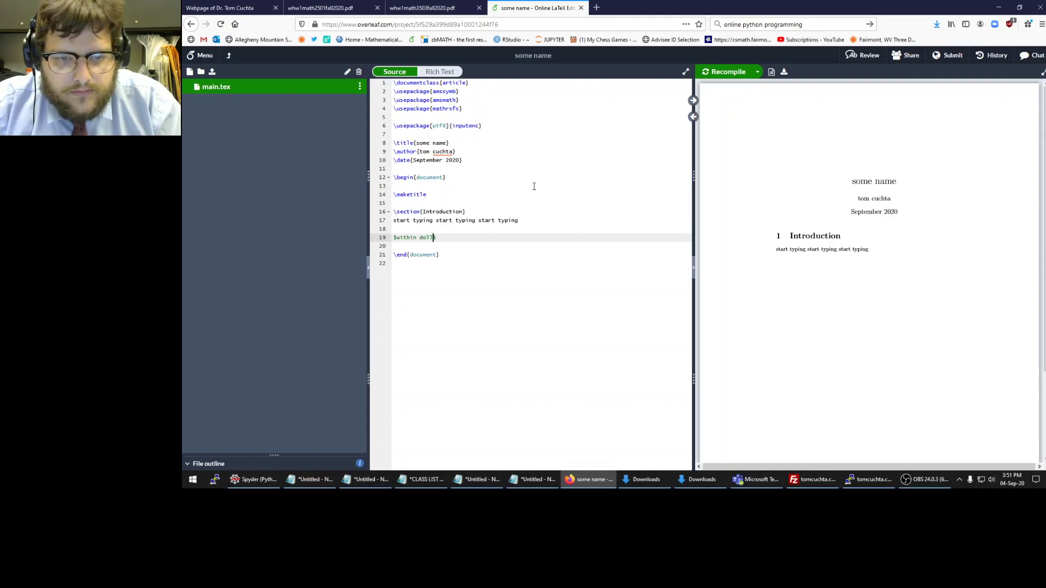
key("ctrl+s")
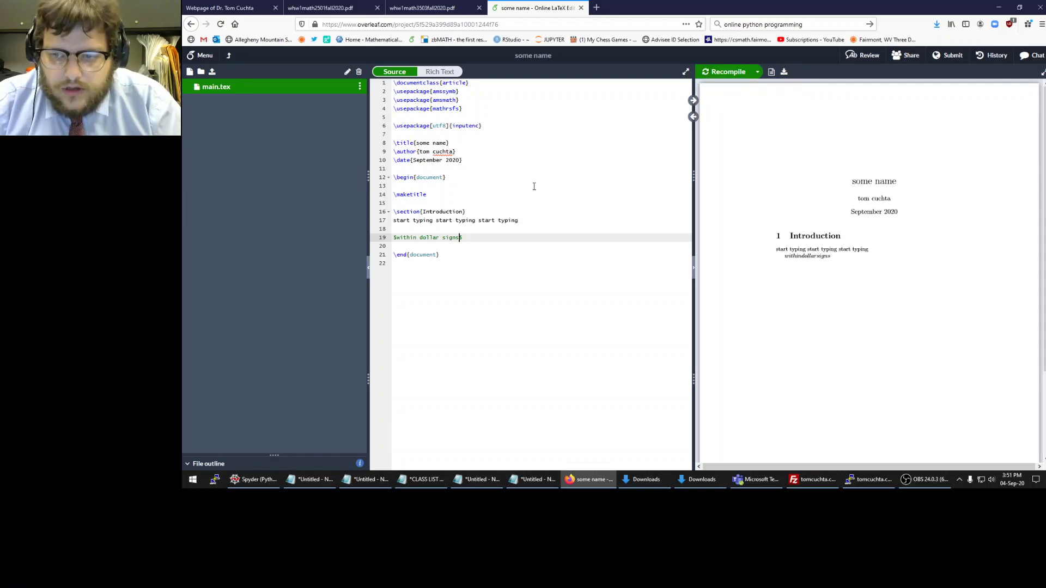
Enlarge the preview and examine how the text within dollar signs is typeset
left_click(764, 95)
left_click_drag(782, 244, 830, 244)
left_click_drag(832, 244, 842, 245)
Quit the Microsoft Teams application running in the background
left_click(961, 479)
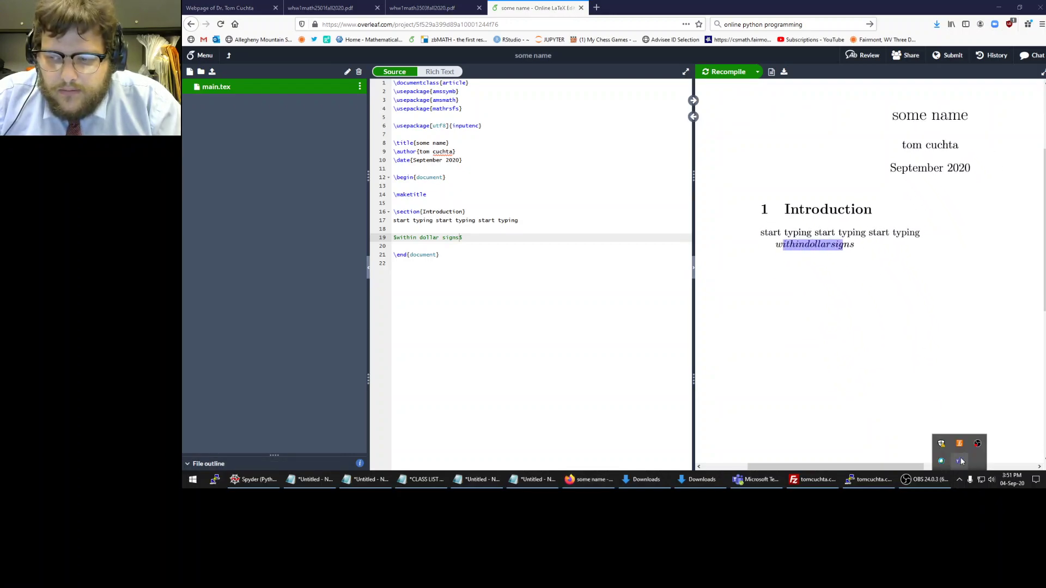
left_click(959, 460)
right_click(959, 460)
left_click(980, 463)
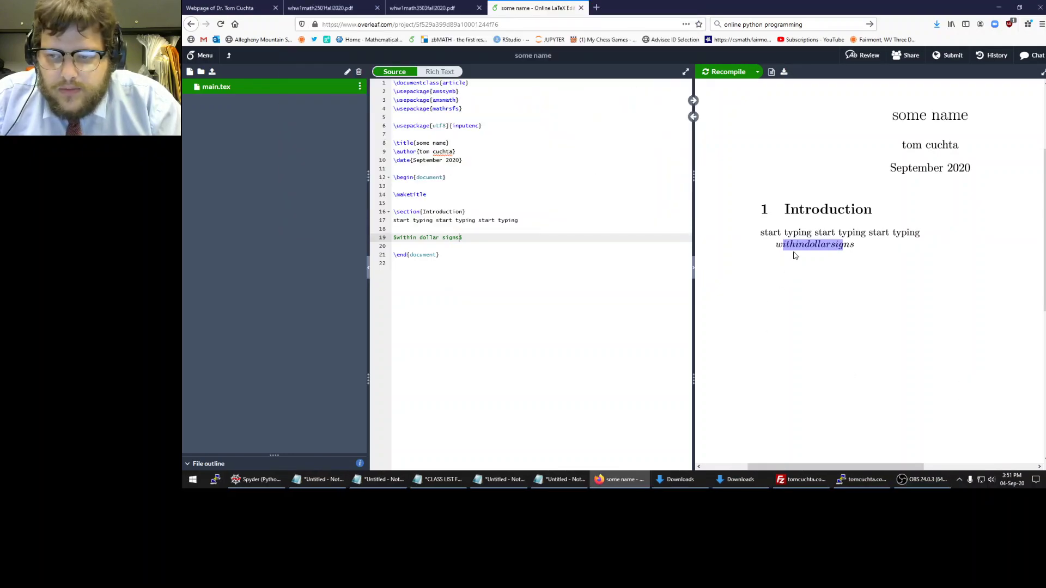
Append the comment % "MATH MODE" after the dollar-sign text and highlight its percent sign
left_click(793, 246)
type("% \"MATH MODE\"")
key("ctrl+Left")
key("ctrl+Left")
key("ctrl+Left")
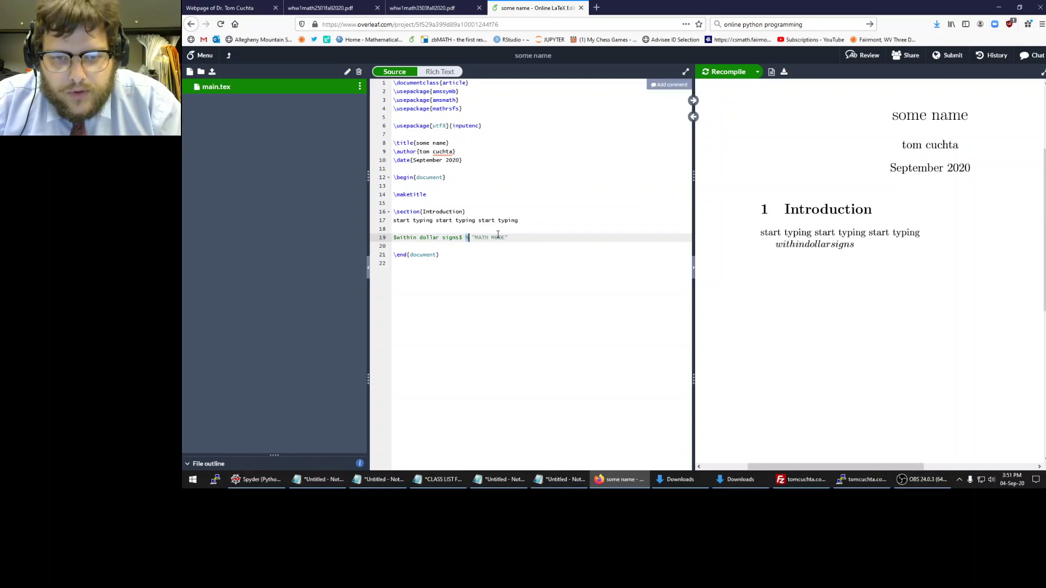
Highlight the whole % "MATH MODE" comment at the end of the dollar-sign line
key("Right")
key("Right")
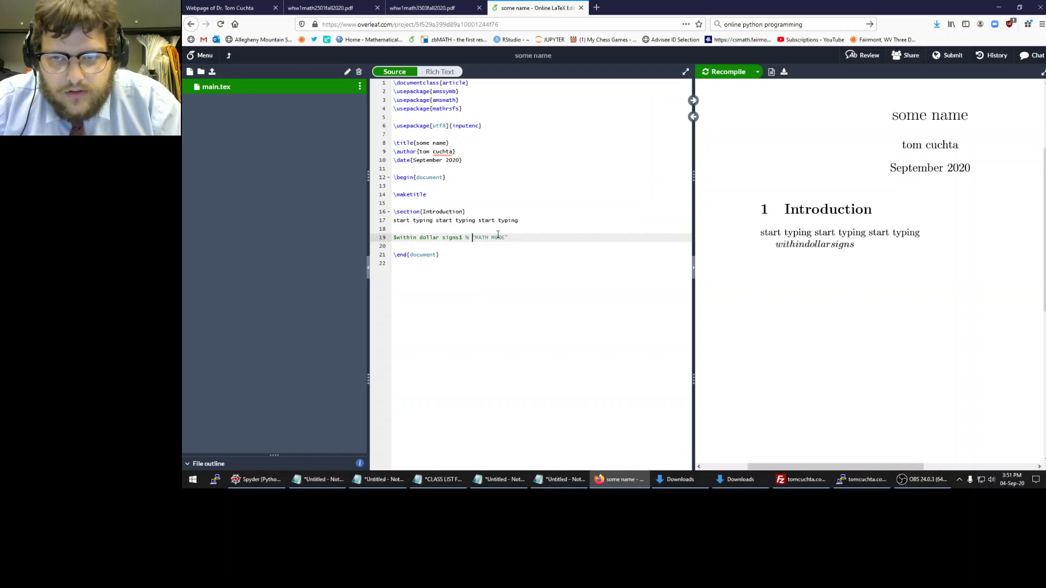
key("Left")
key("Left")
key("shift+End")
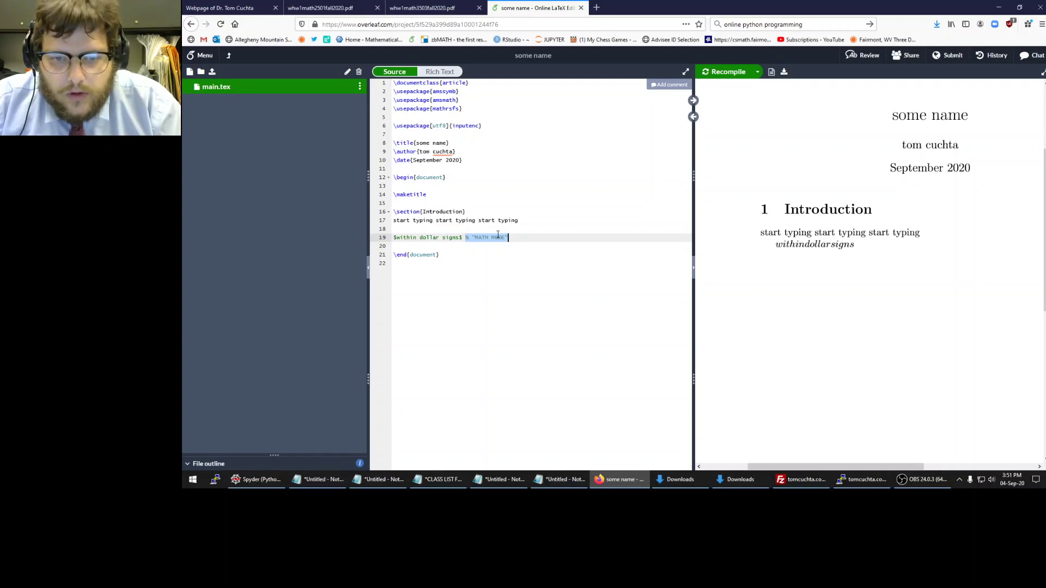
key("Left")
Add the line $$displayed math mode$$ % "DISPLAYED MATH MODE" below the dollar-sign line and recompile the document
key("End")
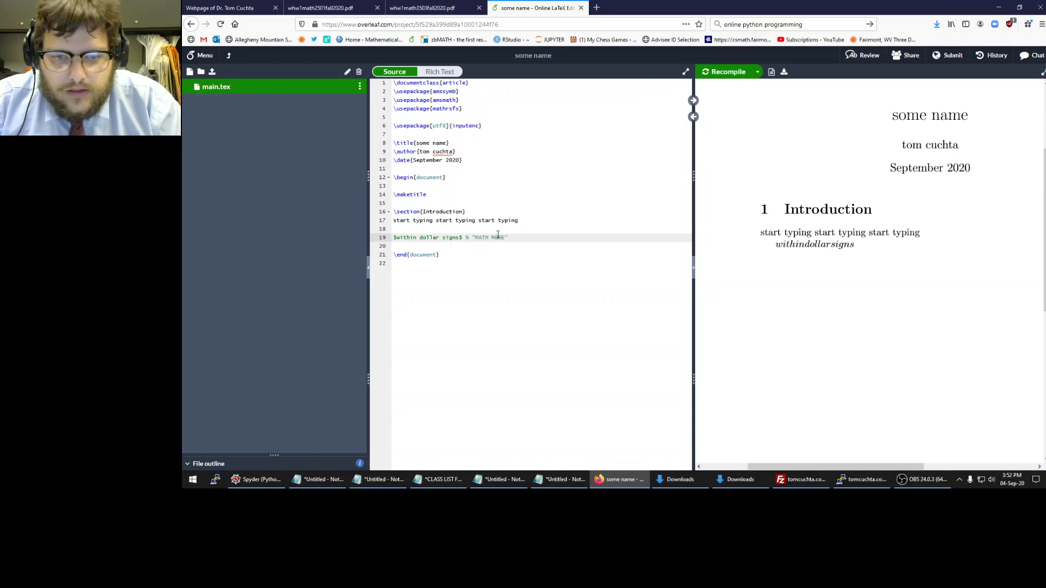
key("Return")
type("$$")
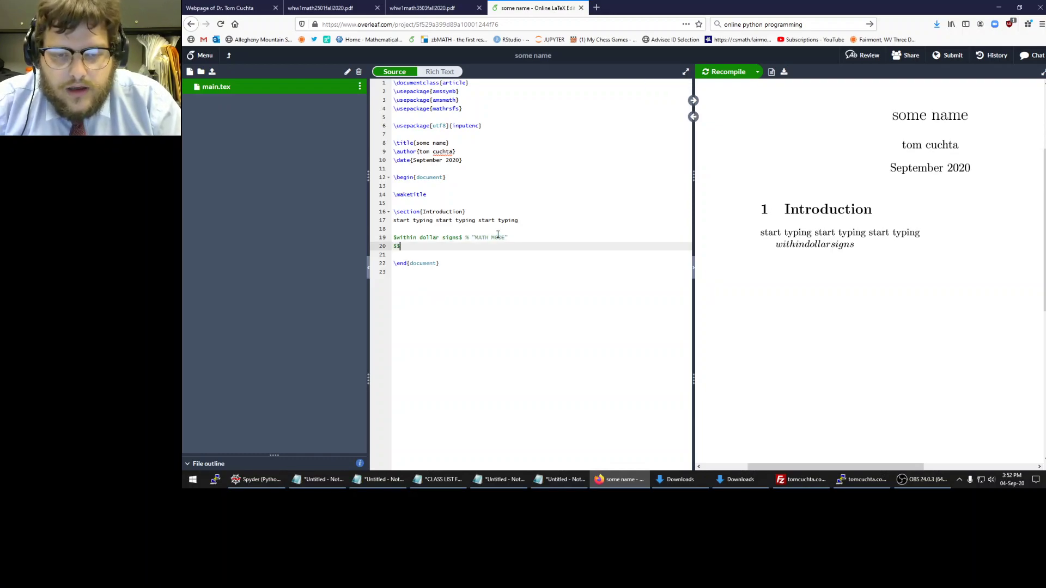
type("display")
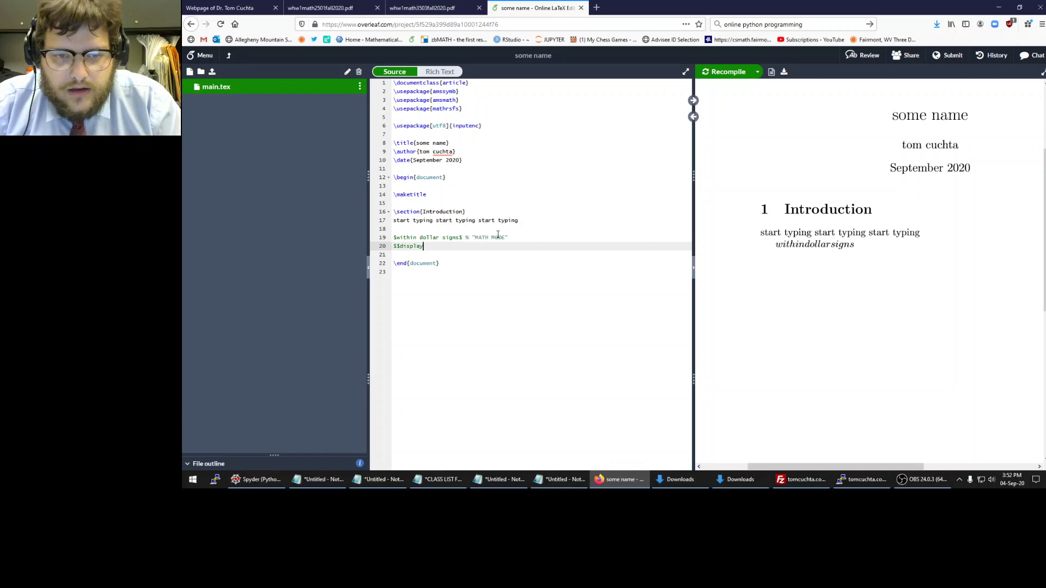
type("ed math mode$$ ")
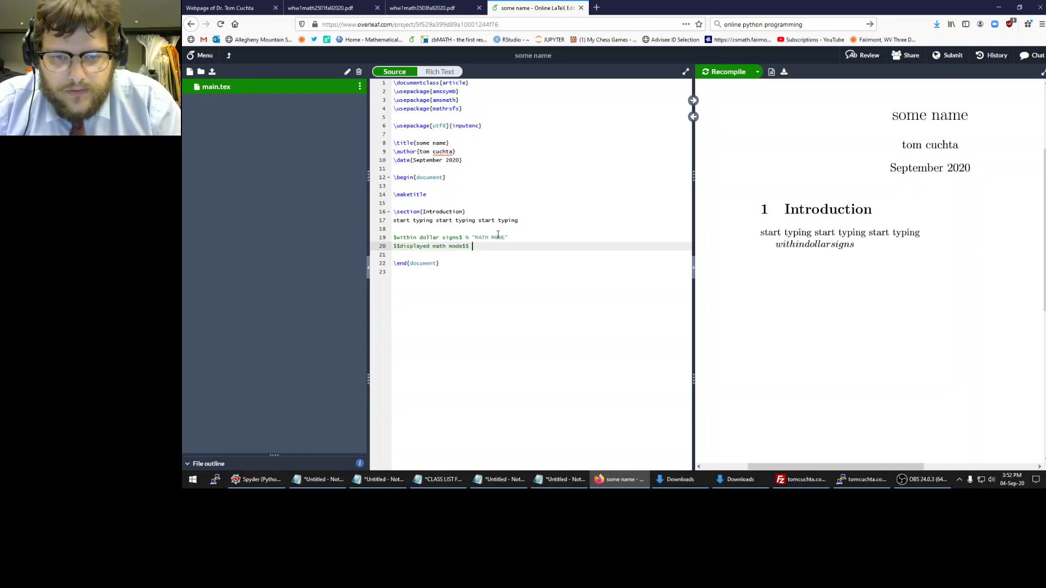
type("% DDISPLA")
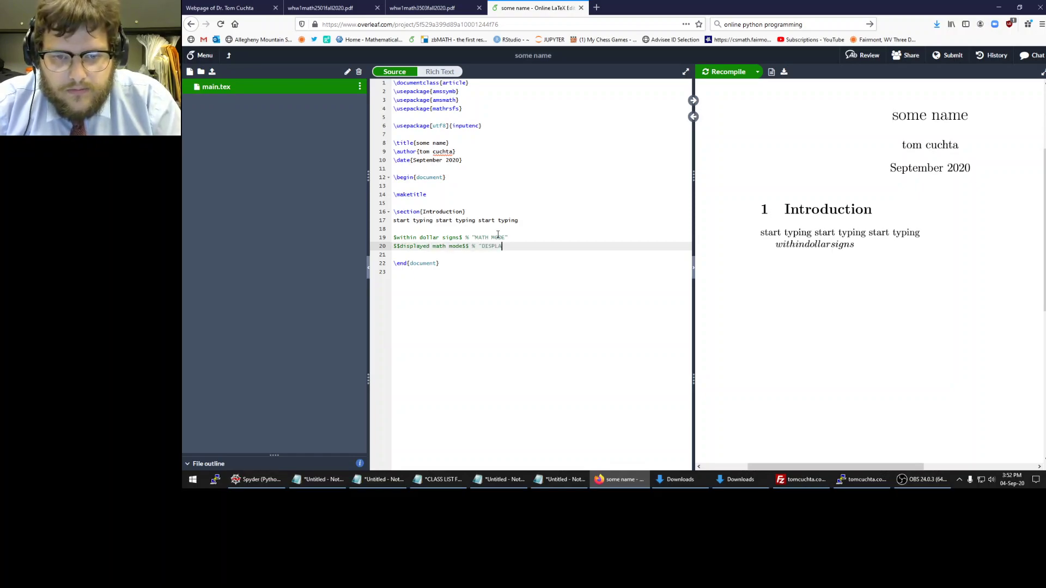
type("YED MATH MODE\"")
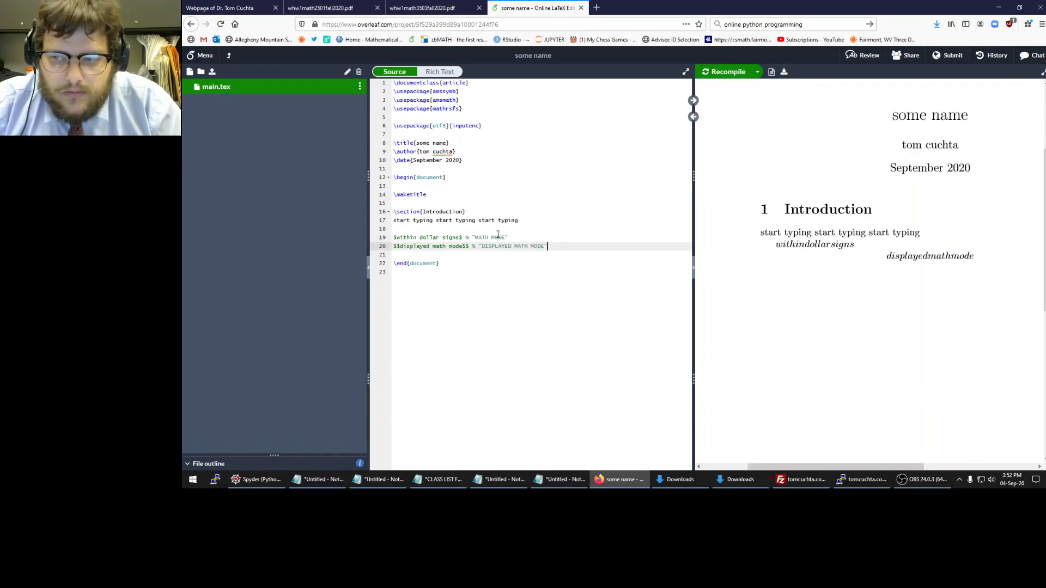
scroll(807, 270, "right", 3)
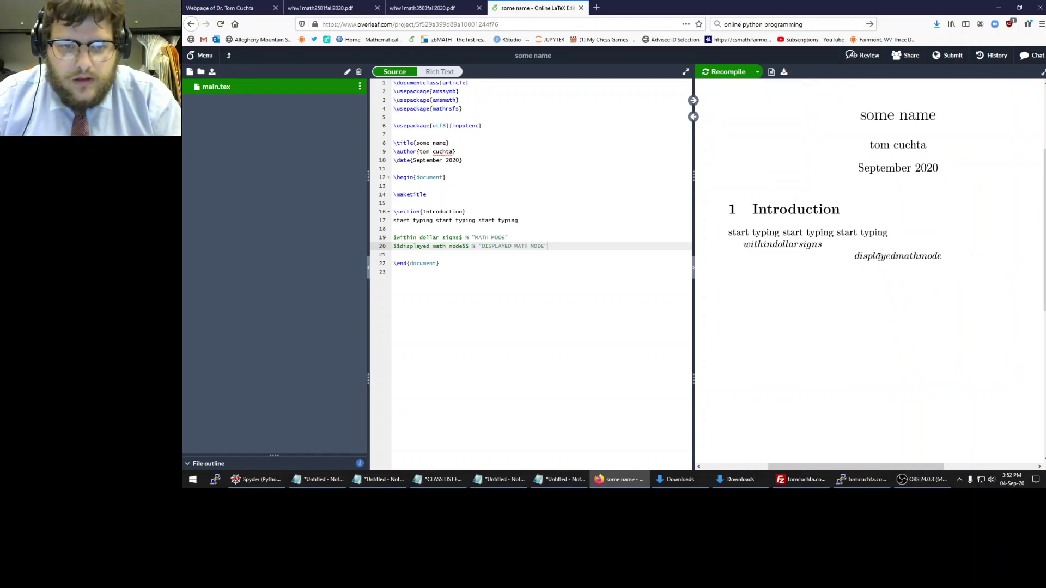
Write "Regular math mode can be embedded into $normal$ text" on the line below the displayed math
left_click(508, 238)
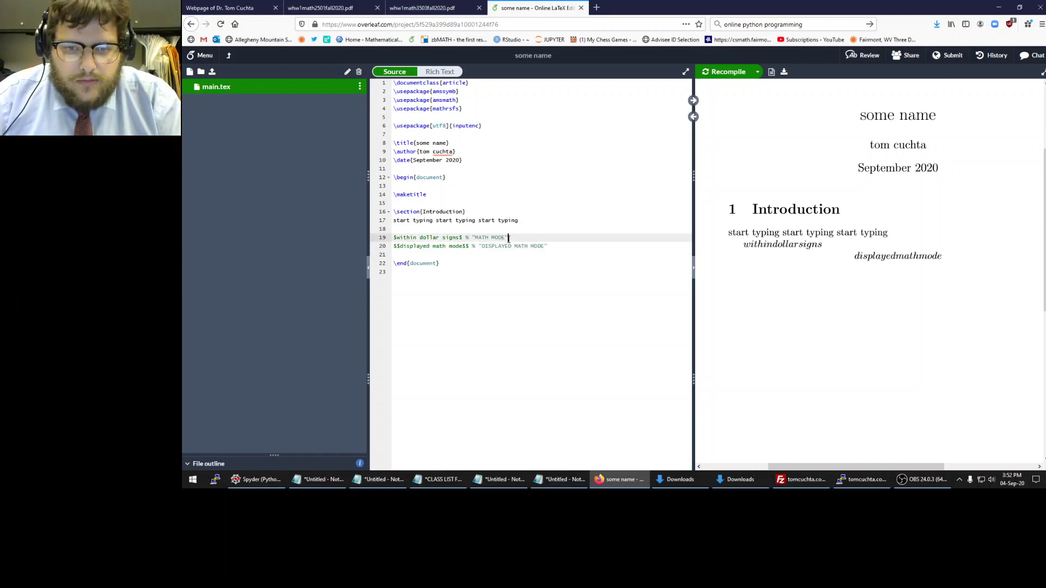
key("Down")
key("Down")
type("Regu")
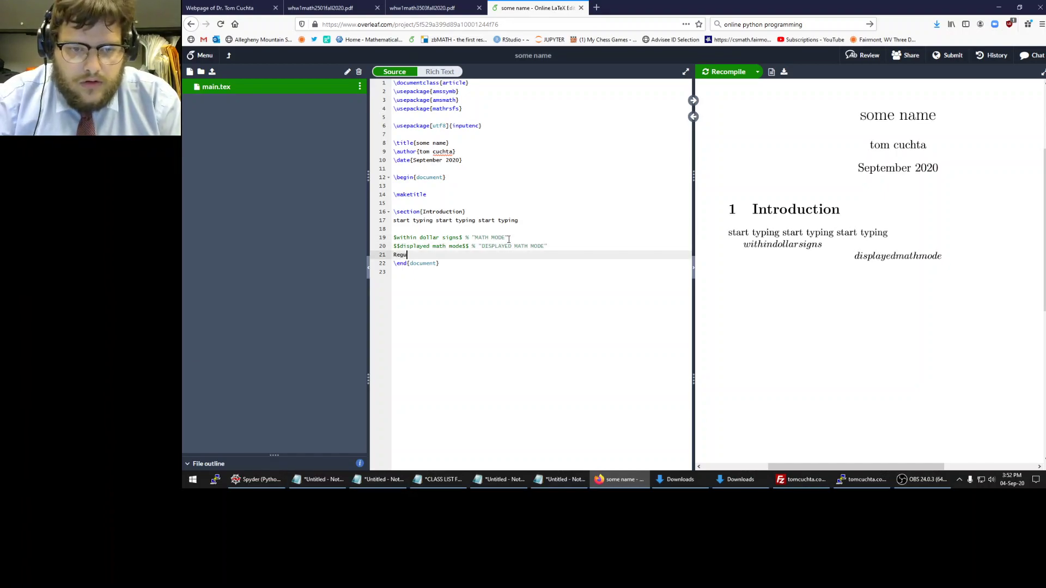
type("lar math mode can be ")
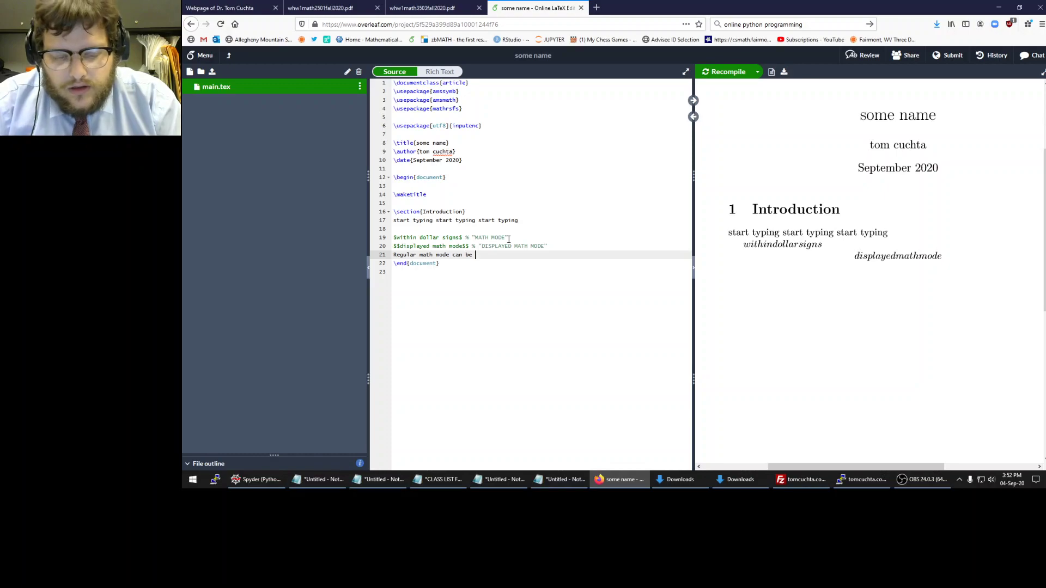
type("embede")
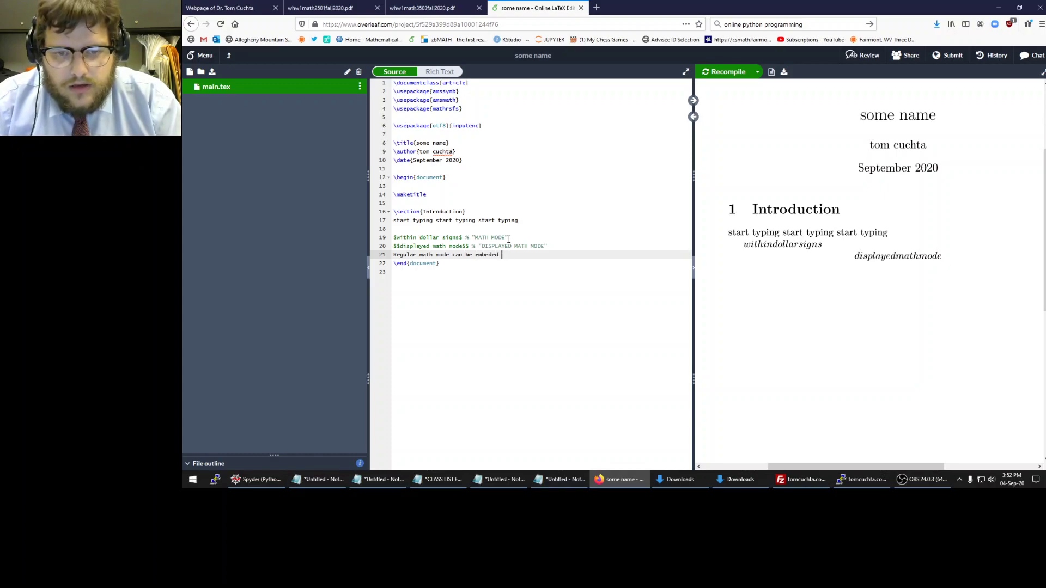
key("BackSpace")
type("dded into $normal$")
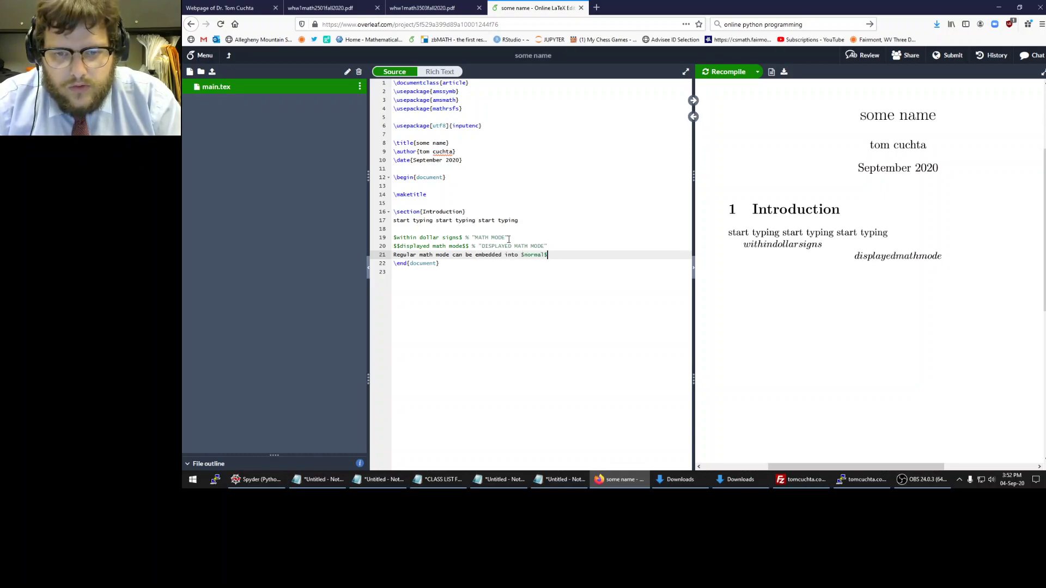
type(" test")
Add a new paragraph reading "While $$displayed math mode$$ always offsets itself" and recompile the document
key("Return")
key("Return")
type("While ")
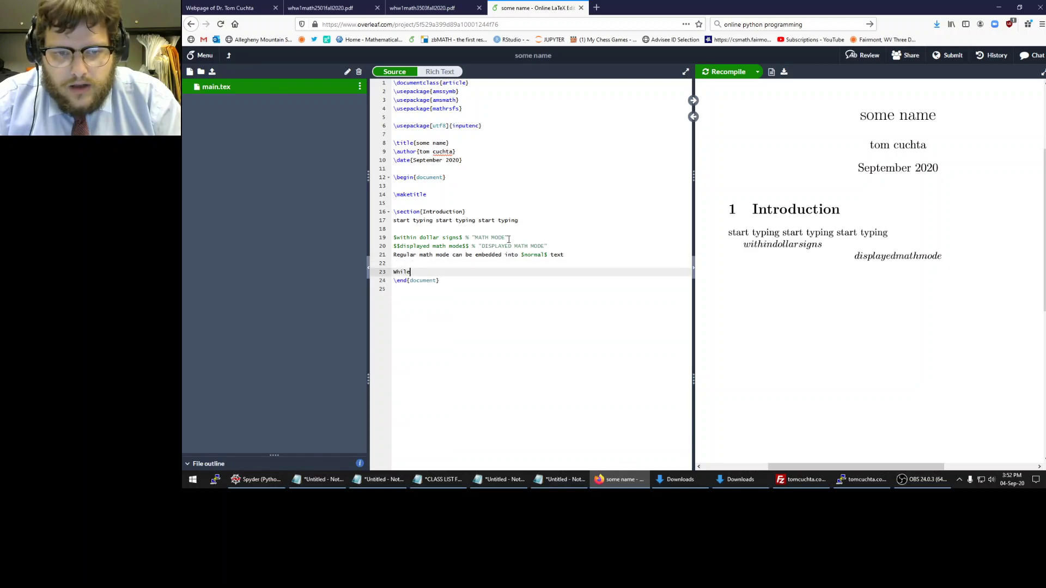
type("$$displayed ma")
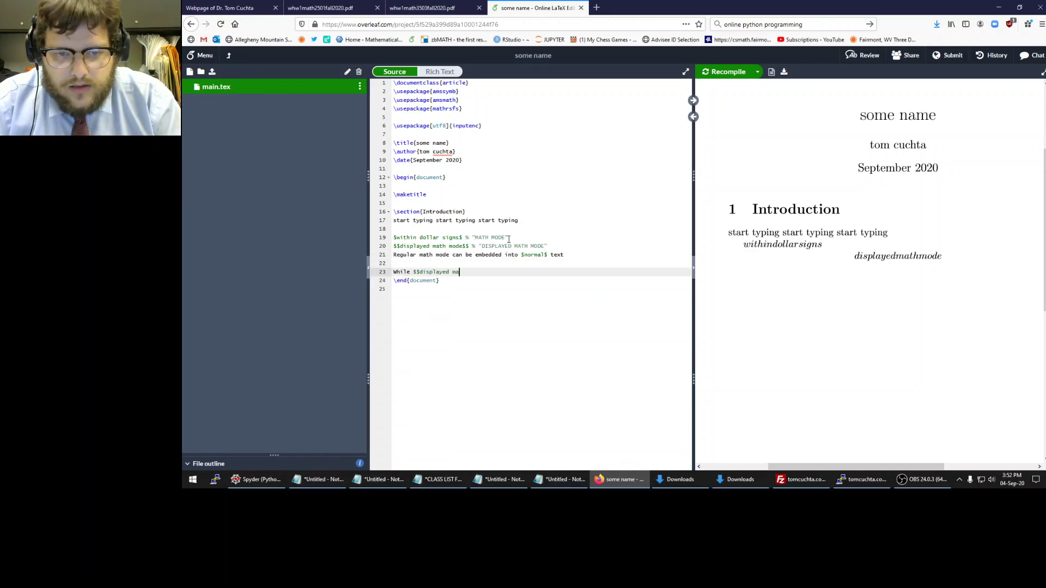
type("th mode$$ always o")
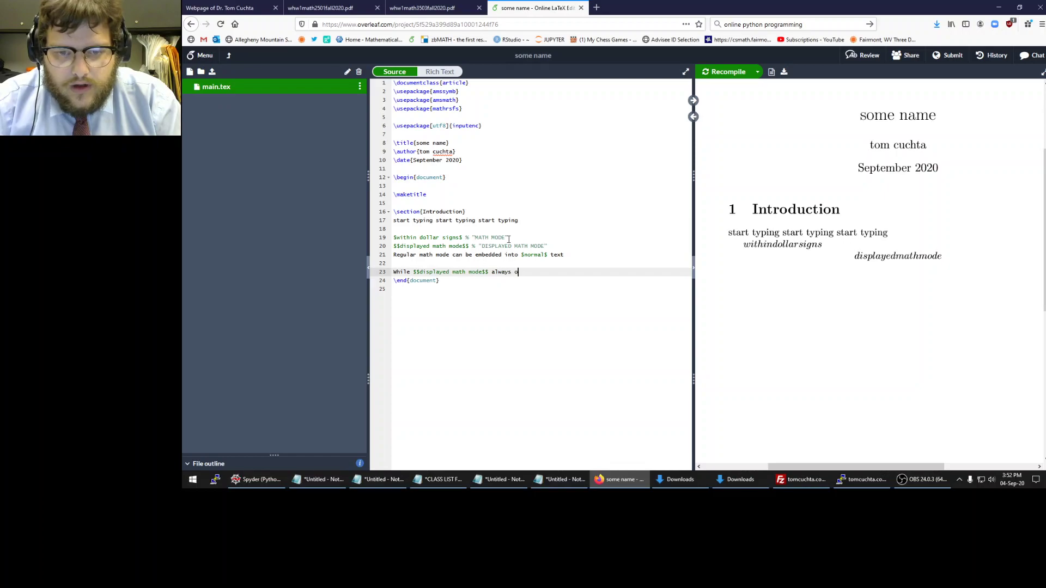
type("ffsets itself")
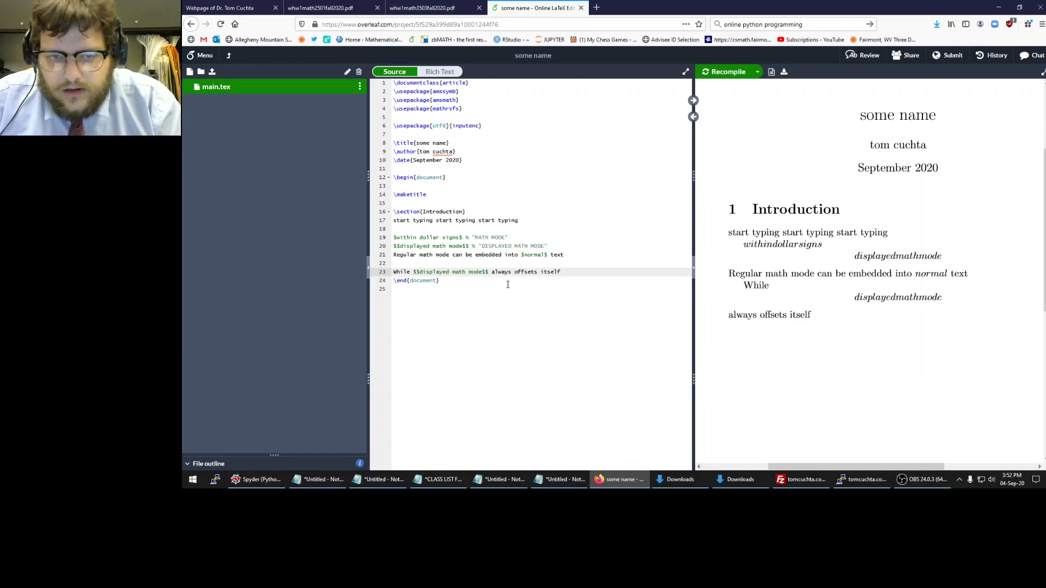
Compare the embedded math sentence with the offset displayed math in the preview by highlighting each
left_click_drag(829, 274, 859, 278)
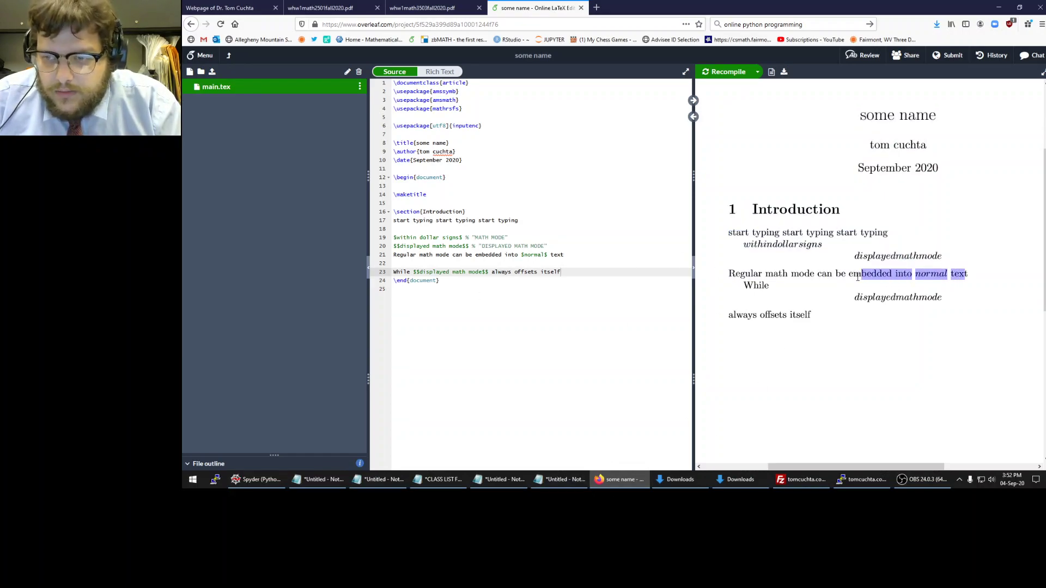
left_click(859, 278)
left_click_drag(868, 297, 930, 295)
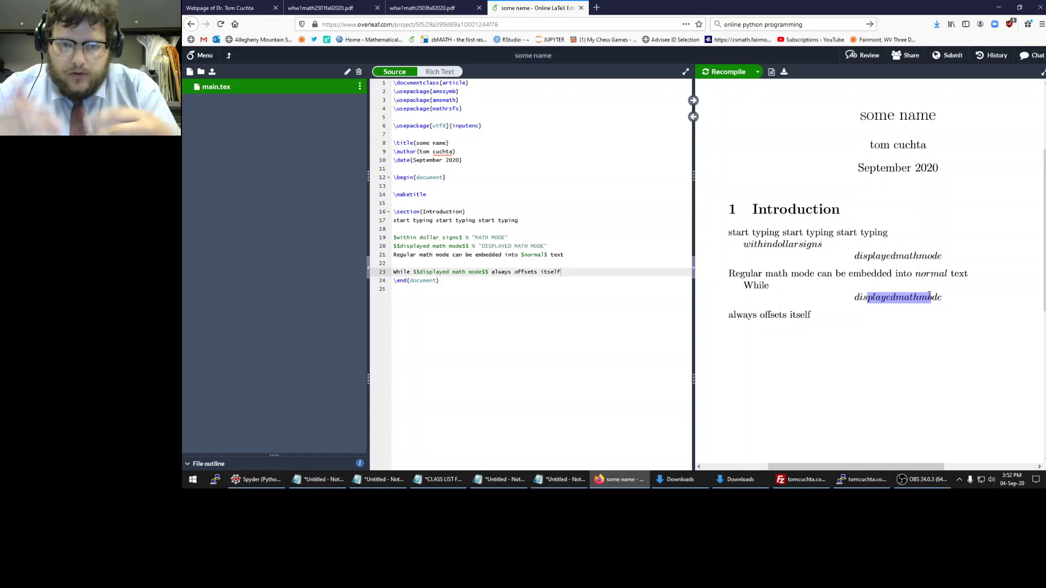
Add the plain-text equation 2x+1=3 as a new paragraph before the document's end and recompile
left_click(649, 272)
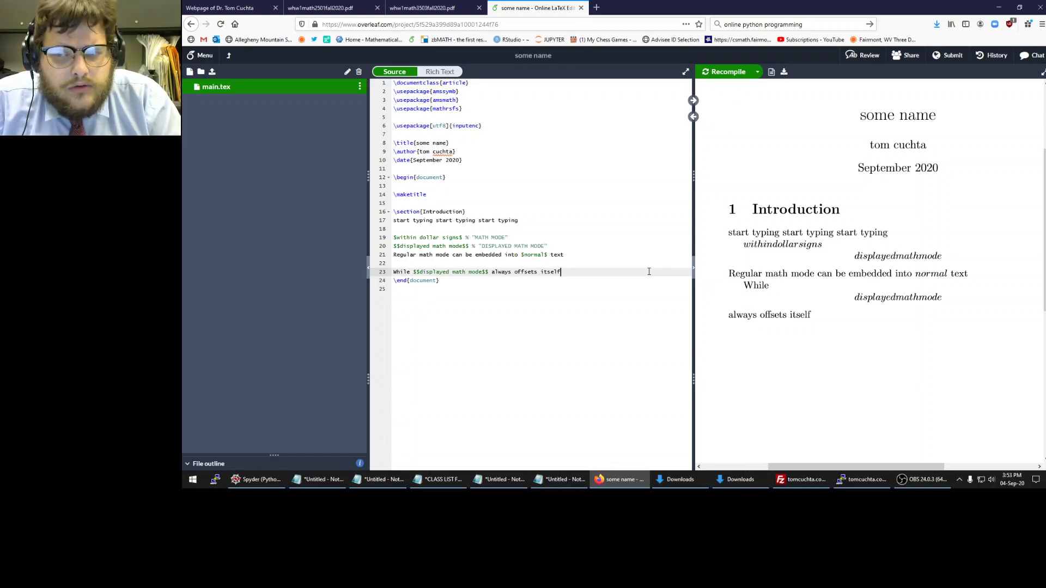
key("Return")
key("Return")
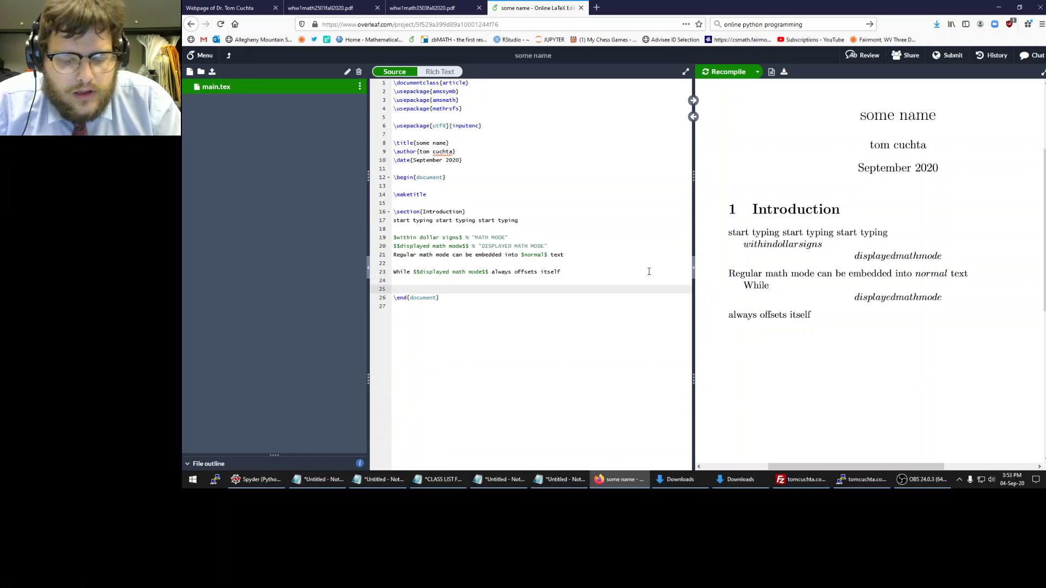
type("2x+1=3")
key("ctrl+s")
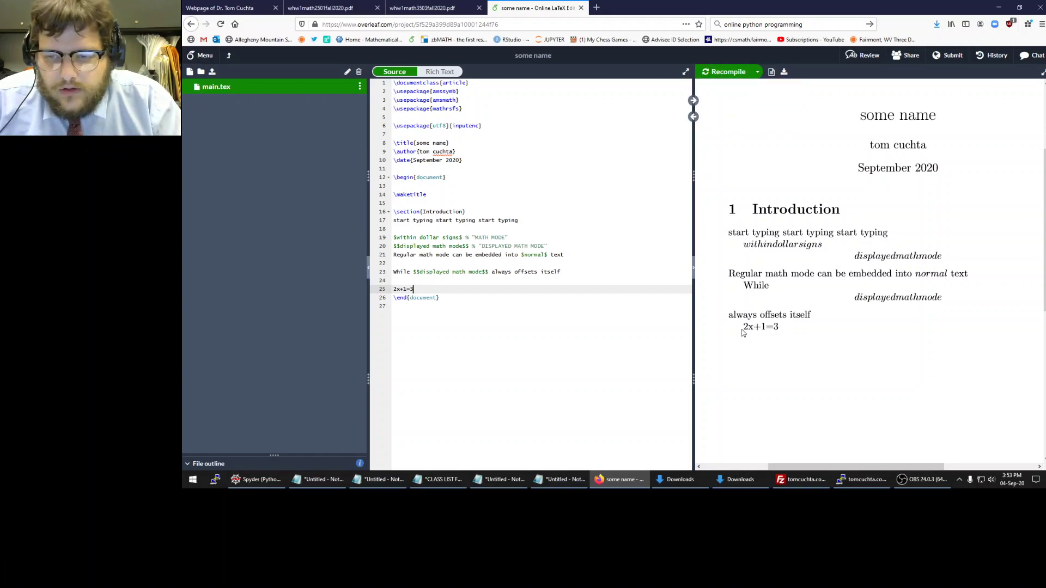
Highlight the plain equation in the preview, append $2x+1=3$ after it on the same source line and recompile
double_click(774, 326)
left_click_drag(776, 326, 743, 326)
left_click(743, 327)
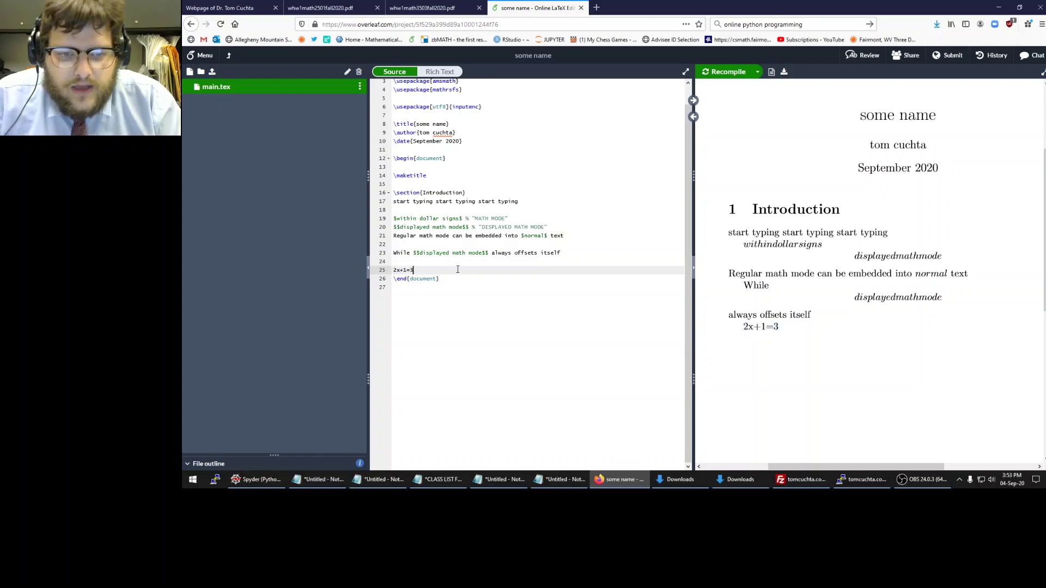
type("$2x+1=3$")
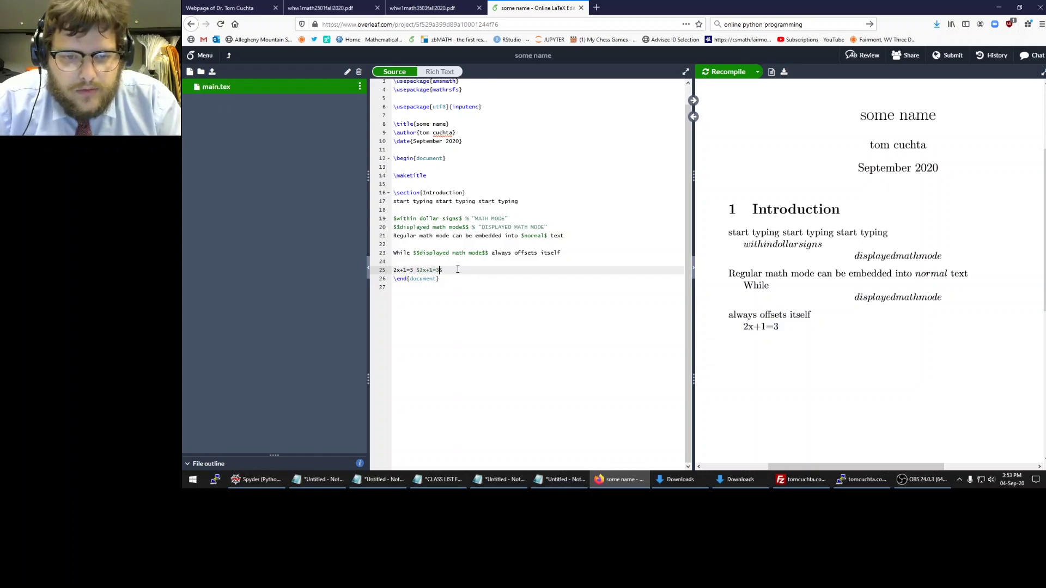
key("ctrl+s")
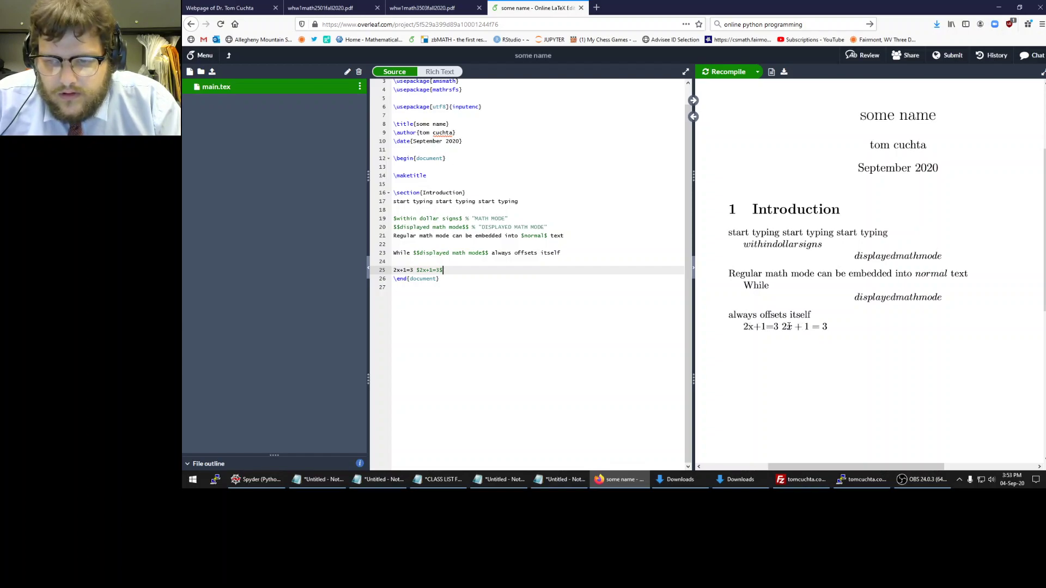
Examine how the plain 2x+1=3 and the math-mode equation differ in lettering and spacing in the preview
left_click_drag(756, 327, 750, 326)
double_click(748, 327)
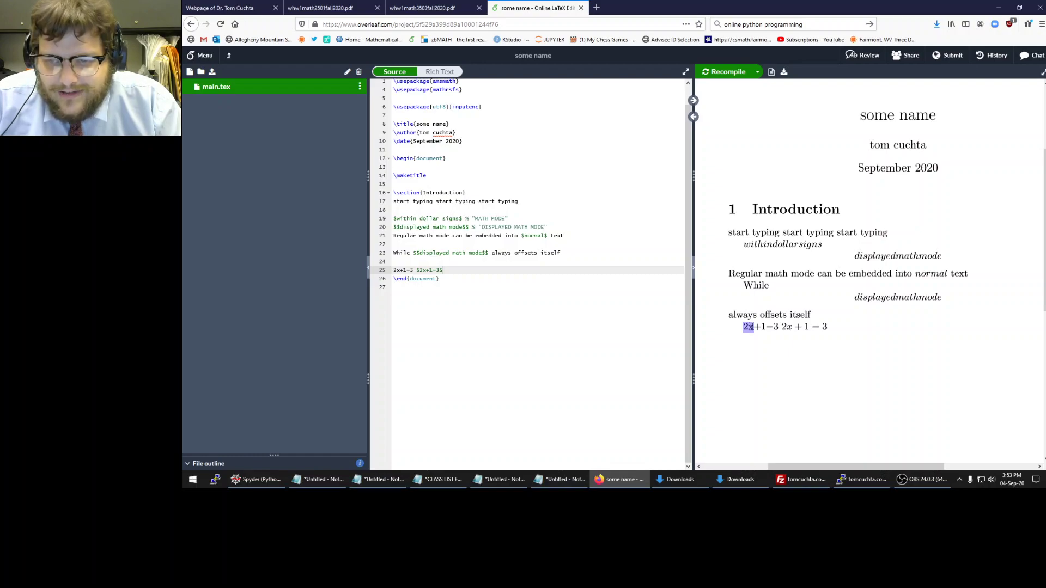
double_click(787, 327)
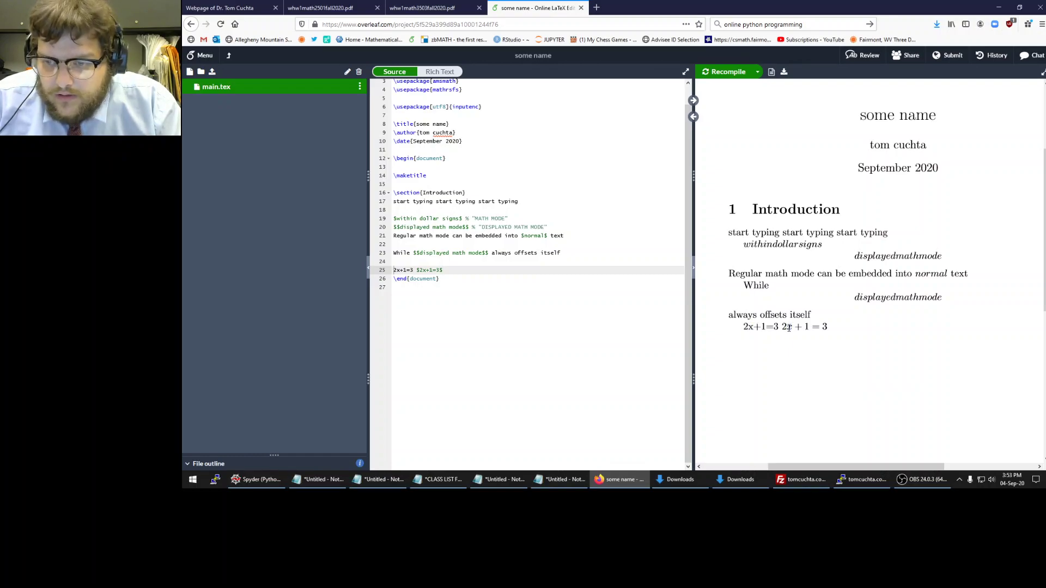
left_click_drag(858, 298, 936, 300)
double_click(769, 327)
left_click(758, 327)
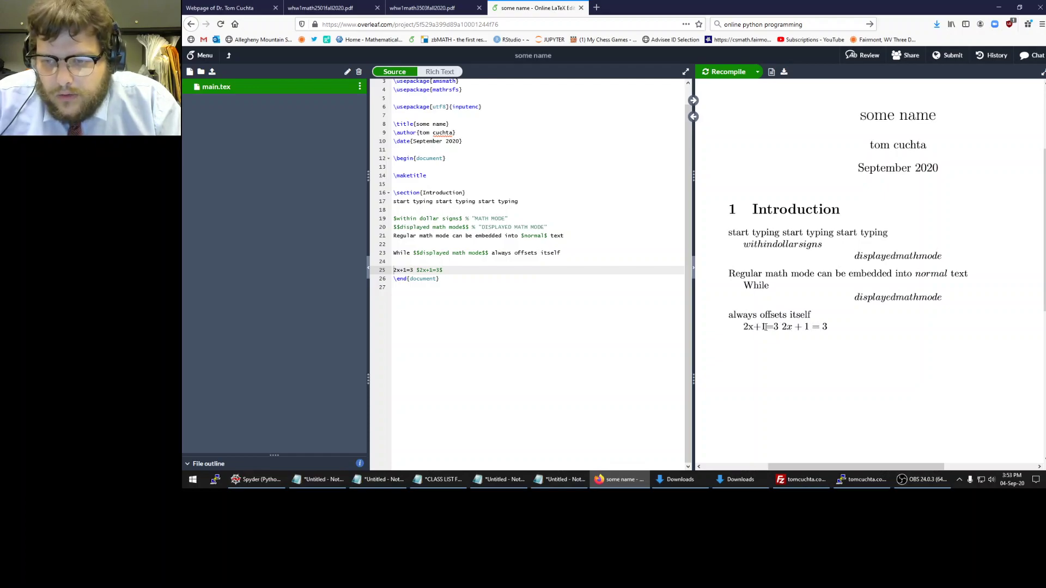
left_click(517, 272)
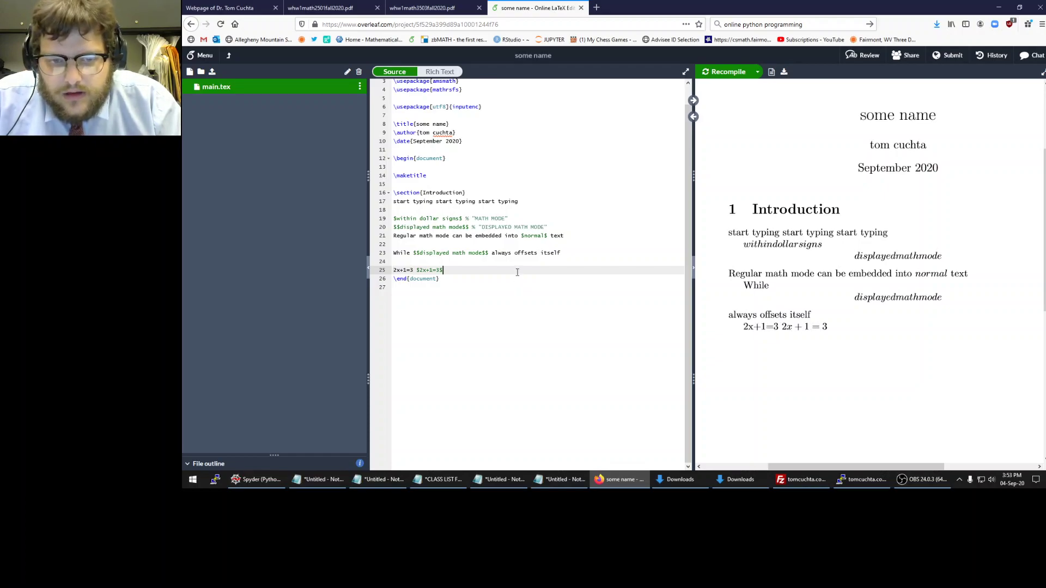
left_click_drag(784, 325, 825, 326)
left_click(825, 325)
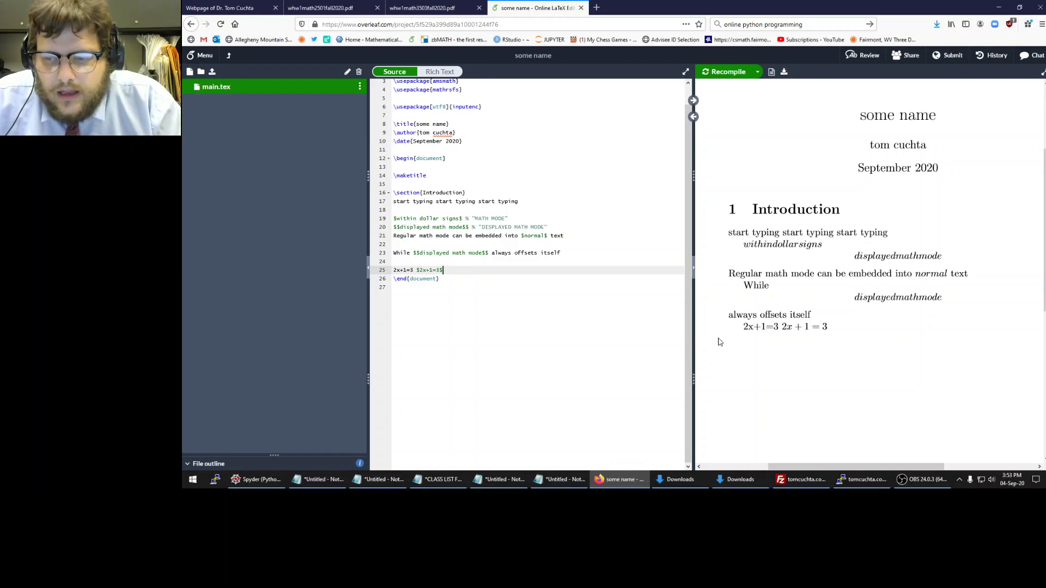
mouse_move(749, 326)
left_mouse_down()
mouse_move(778, 326)
mouse_move(743, 327)
left_mouse_up()
left_click(743, 326)
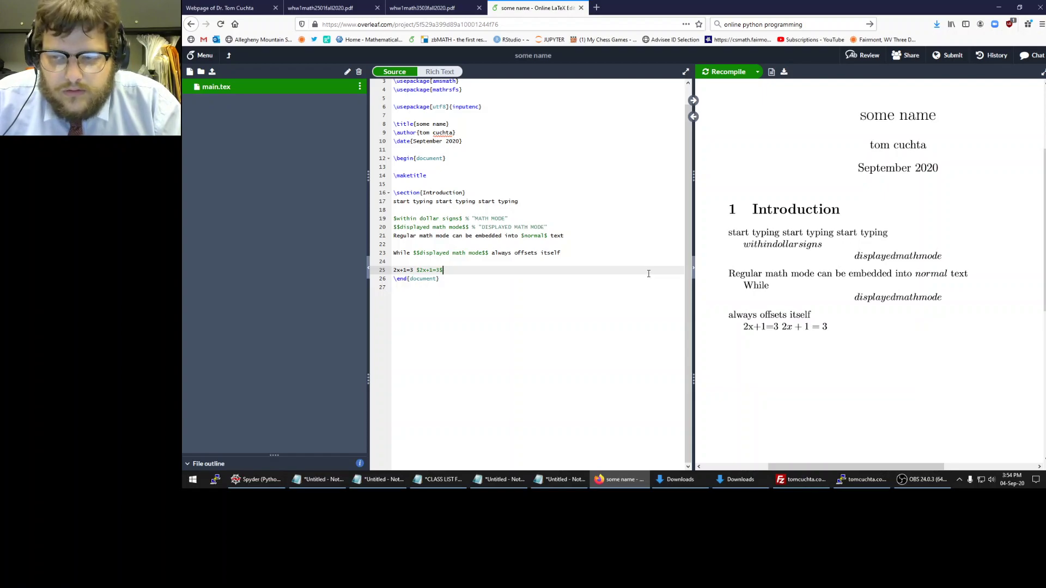
Add the plain-text fraction a/b as a new paragraph below the equations and recompile the document
key("Return")
key("Return")
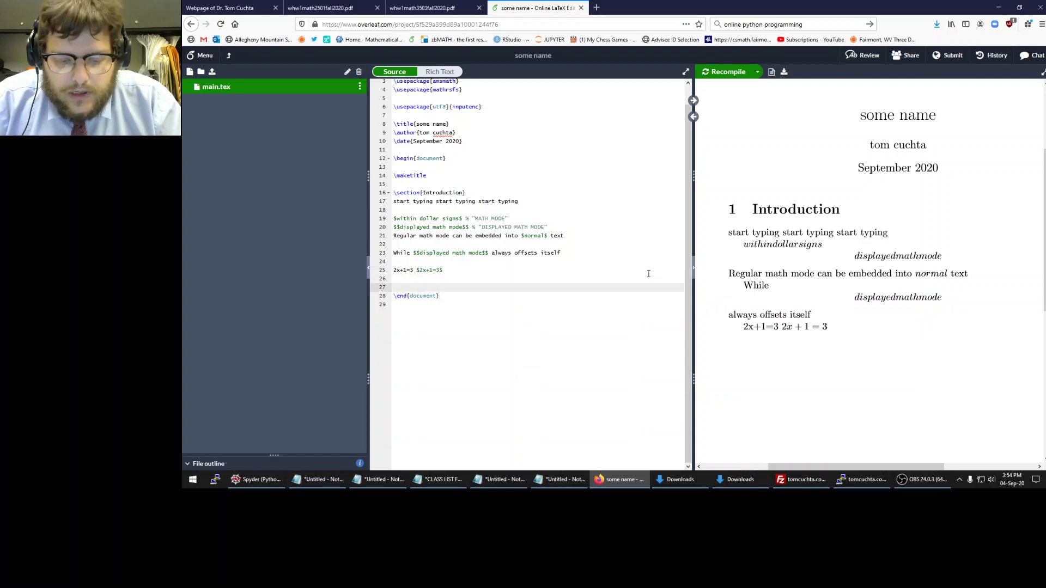
type("a/")
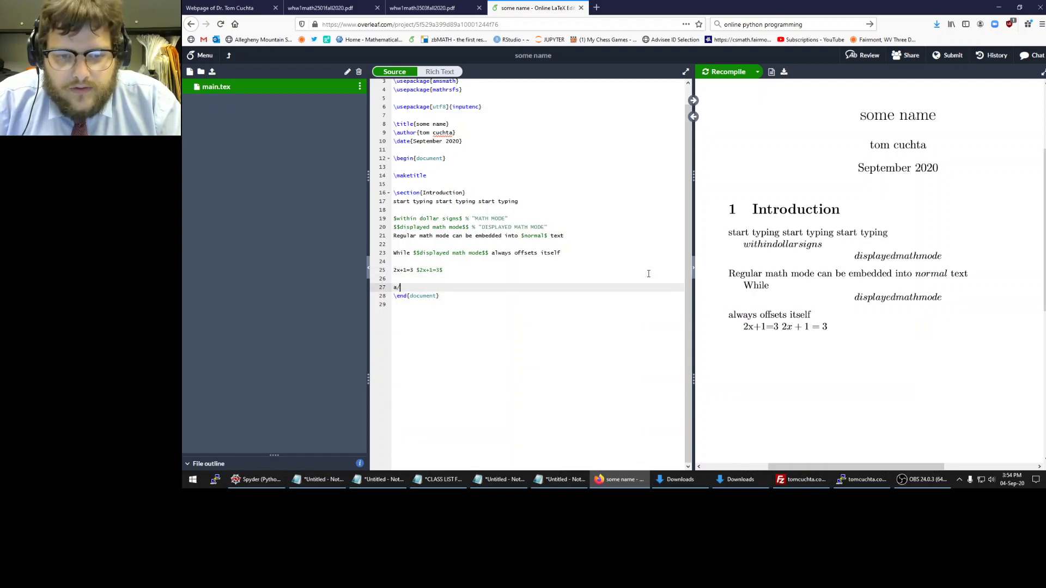
type("b")
key("ctrl+s")
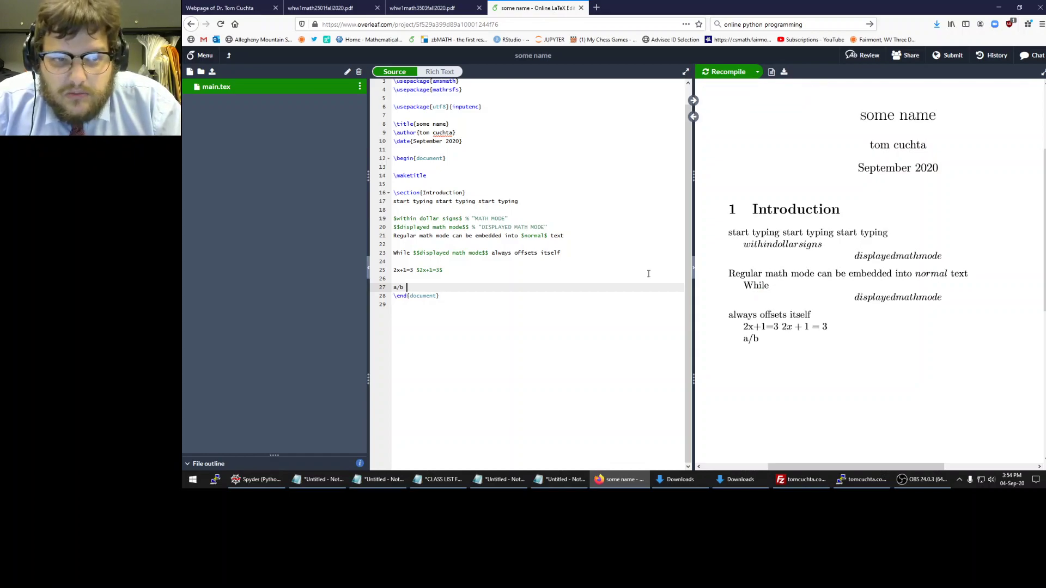
Append the math-mode fraction $\frac{a}{b}$ after the plain a/b on the same source line and recompile
type("$$")
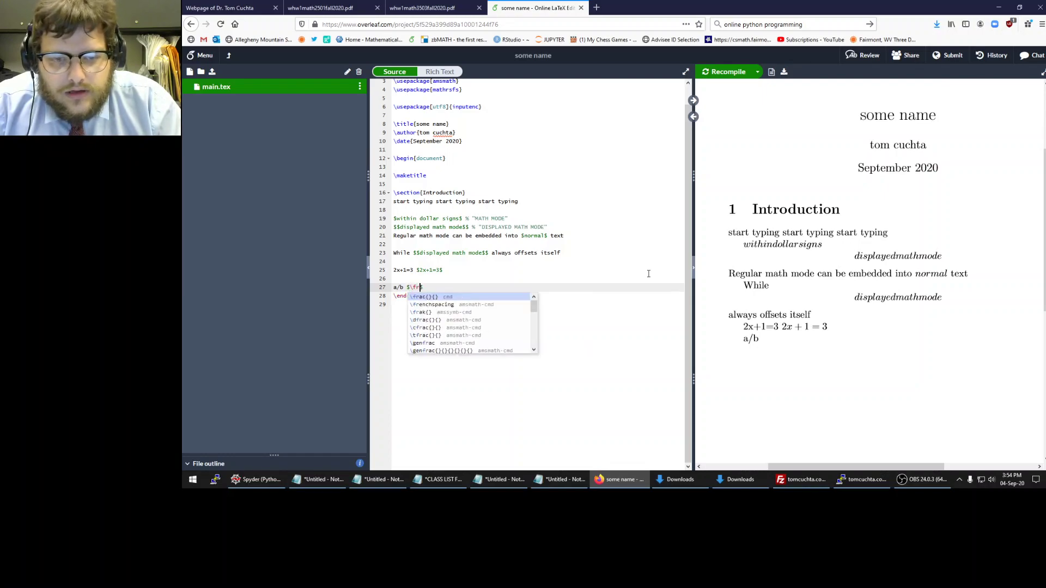
key("BackSpace")
key("BackSpace")
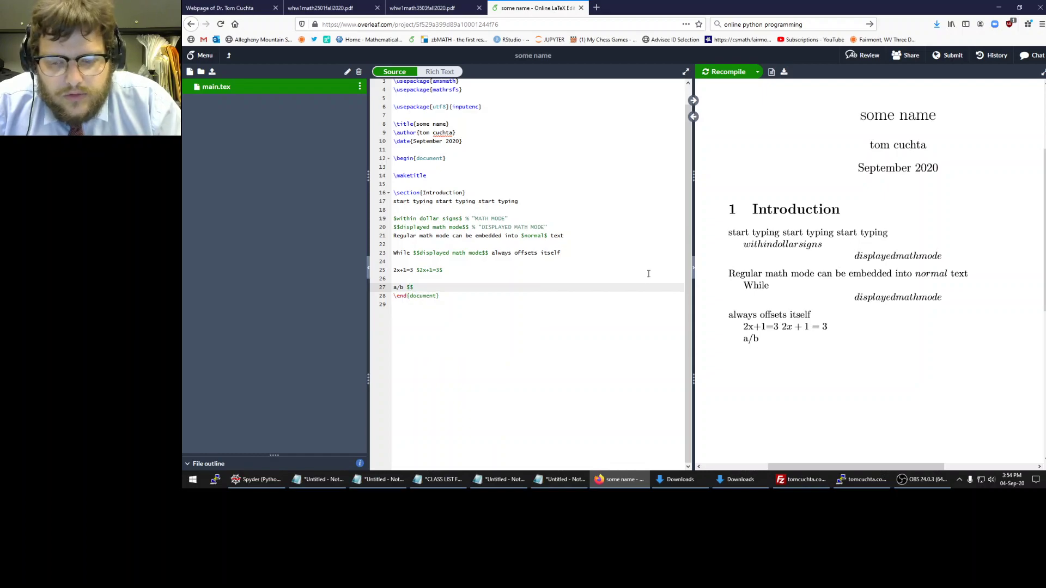
type("\\")
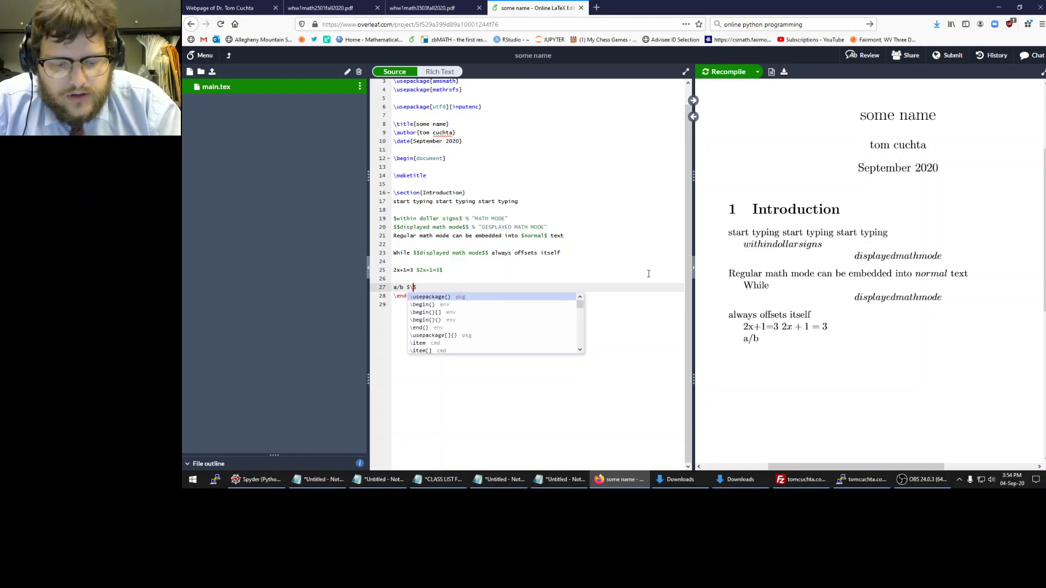
type("frac")
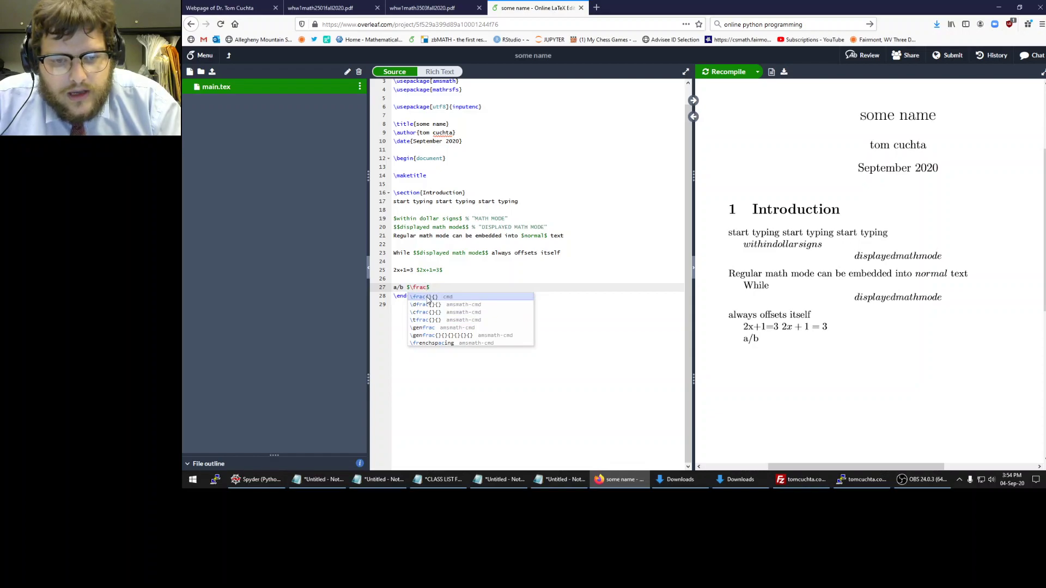
left_click(436, 297)
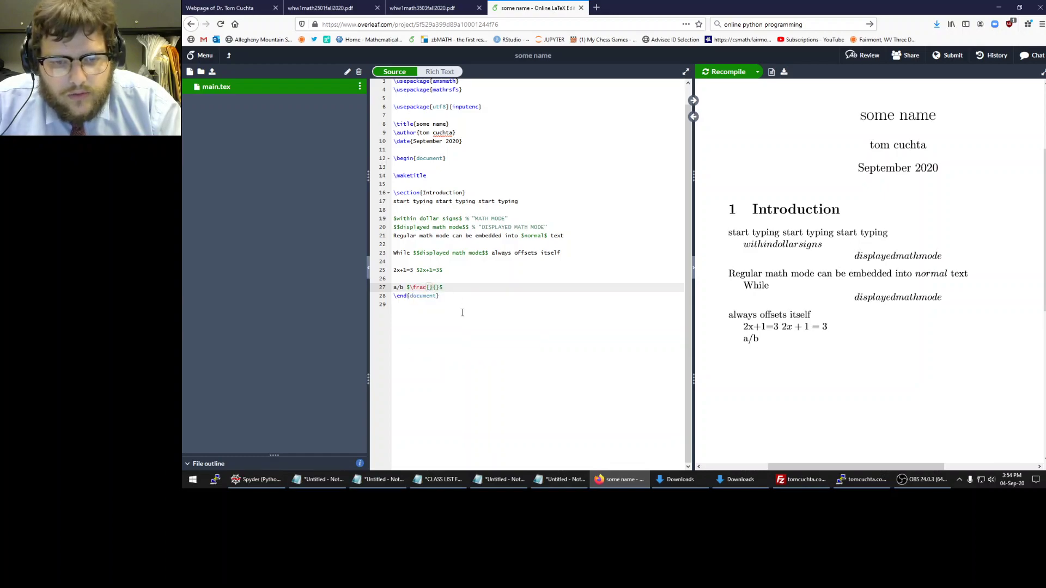
key("Right")
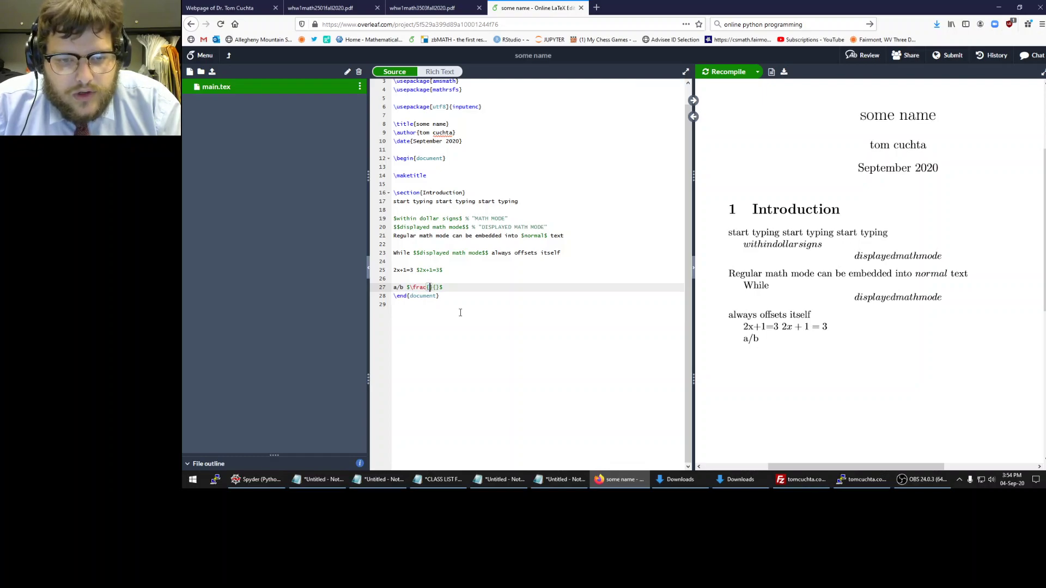
type("a")
key("Right")
key("Right")
type("b")
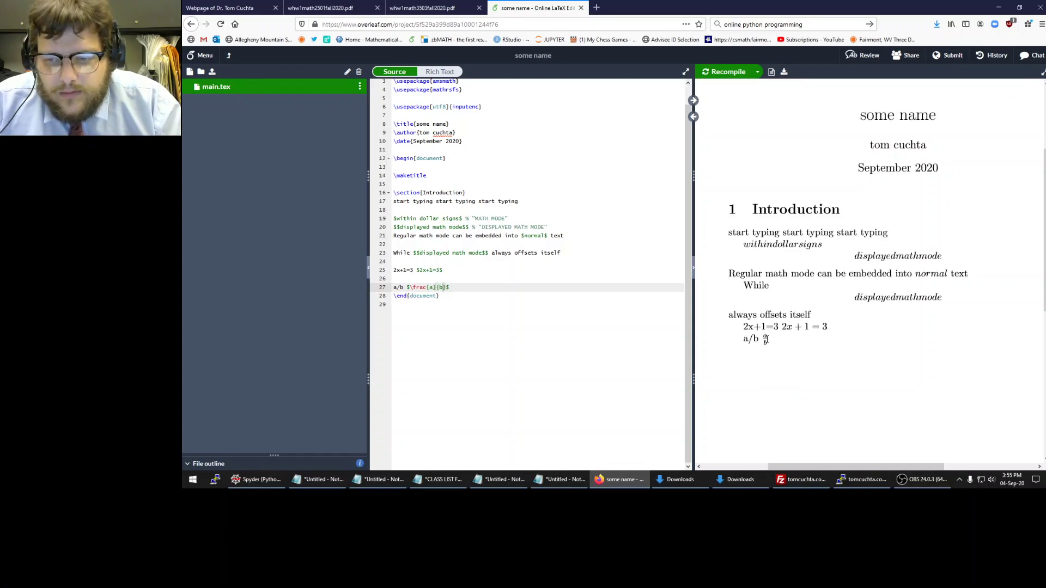
Append the display-size fraction $\dfrac{a}{b}$ to the end of the a/b line and recompile
left_click(498, 286)
type("$$")
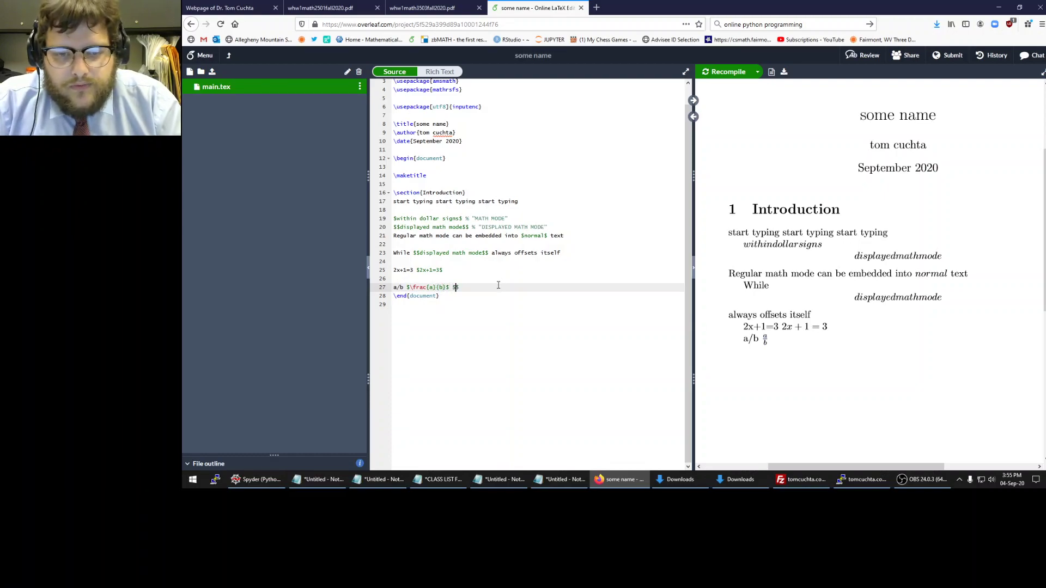
type("\\dfrac{a}")
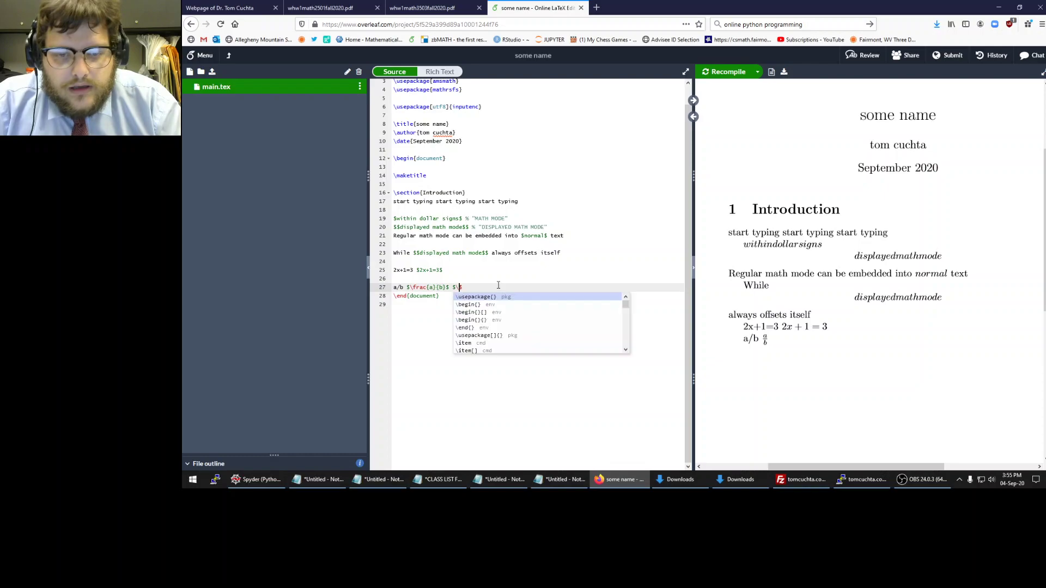
type("{b}")
key("ctrl+s")
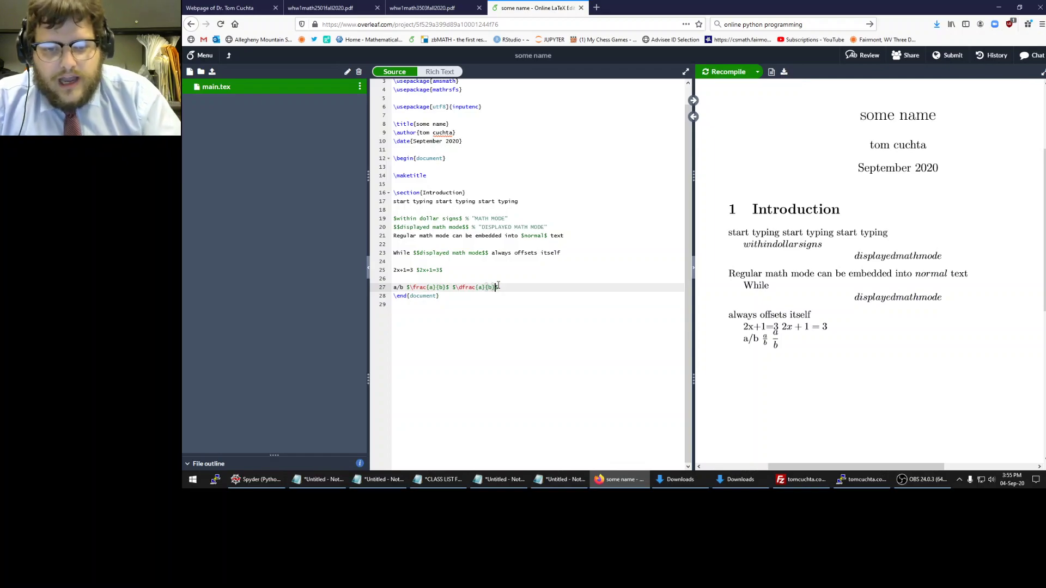
type("$ $\r")
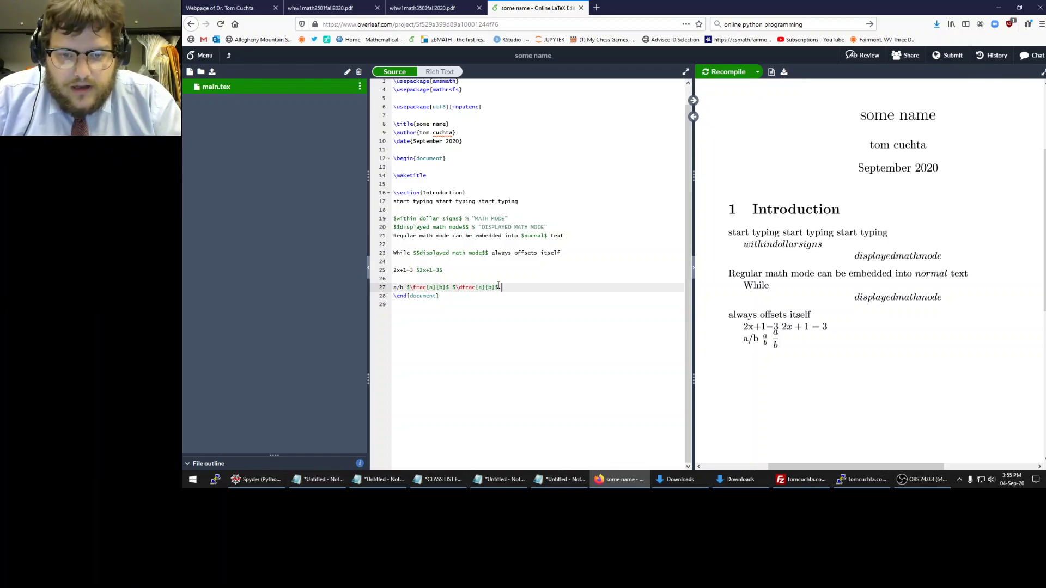
type("rac$")
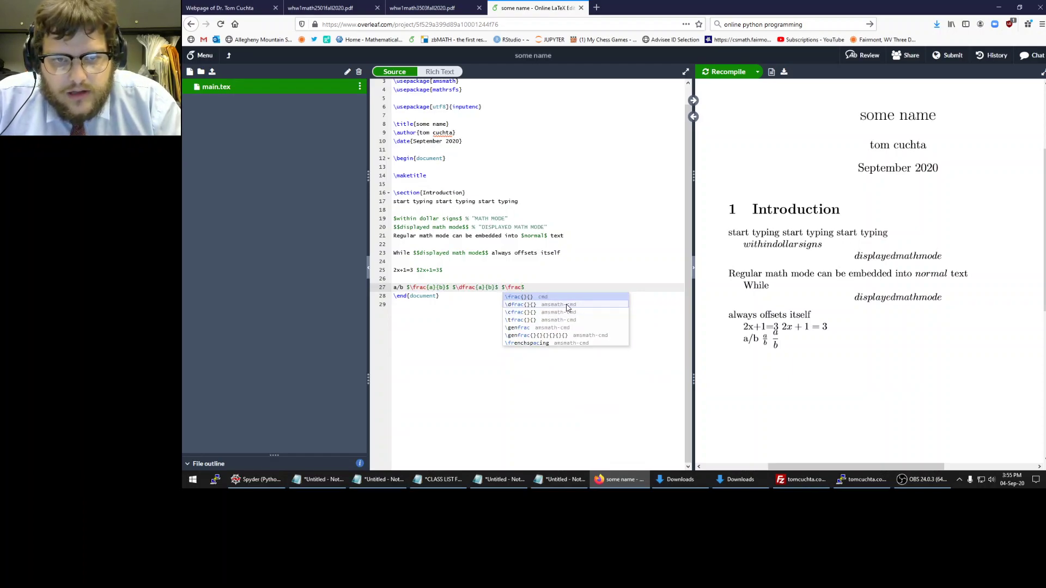
scroll(574, 223, "up", 2)
left_click_drag(460, 97, 393, 100)
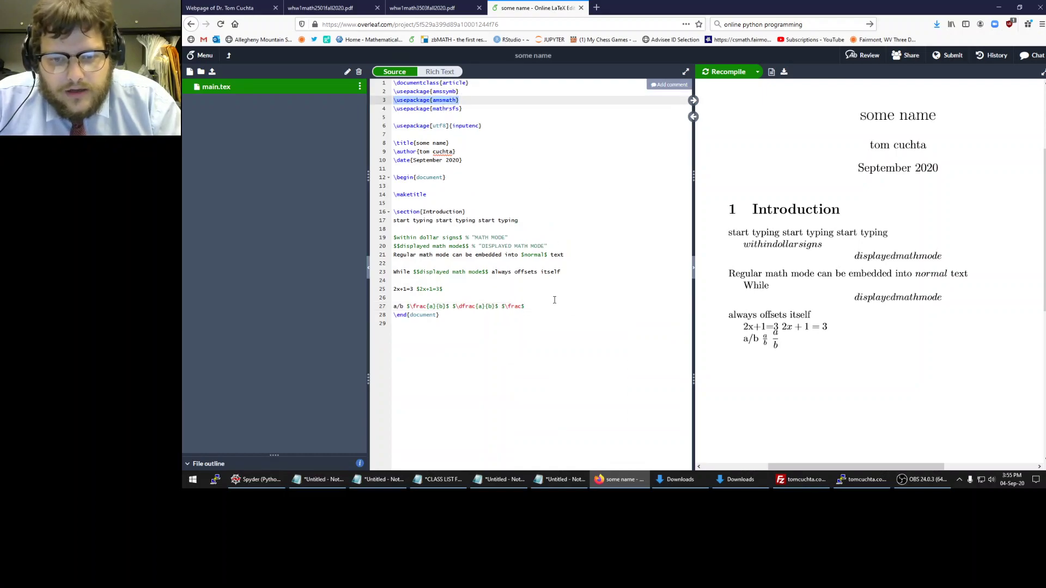
left_click(555, 305)
key("BackSpace")
key("BackSpace")
key("BackSpace")
key("BackSpace")
key("BackSpace")
key("BackSpace")
key("BackSpace")
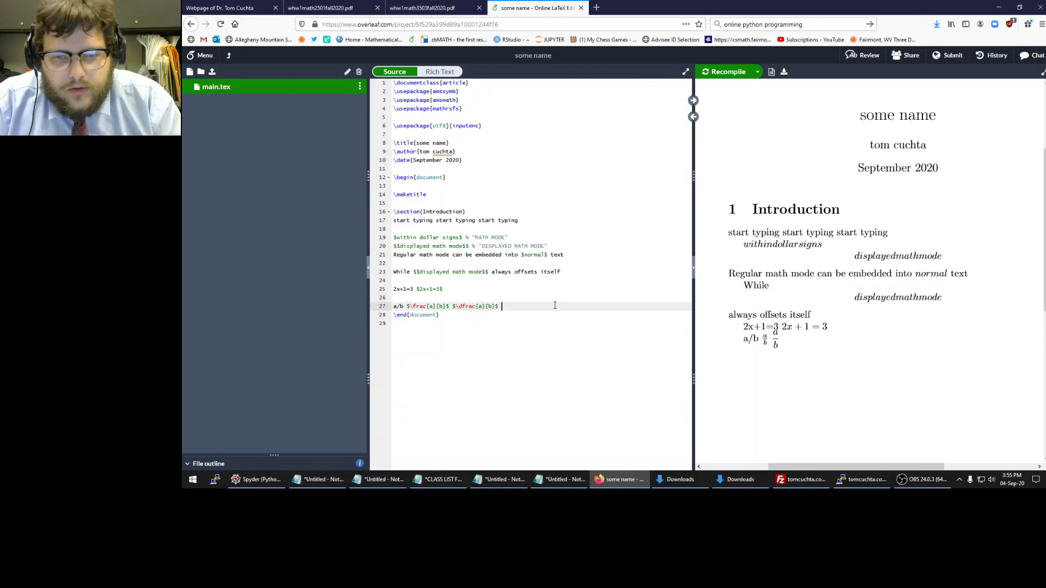
Append $\dfrac{2x+1}{3}$ to the end of the fraction line, recompile and check its numerator and denominator in the preview
type("$\\dfrac{")
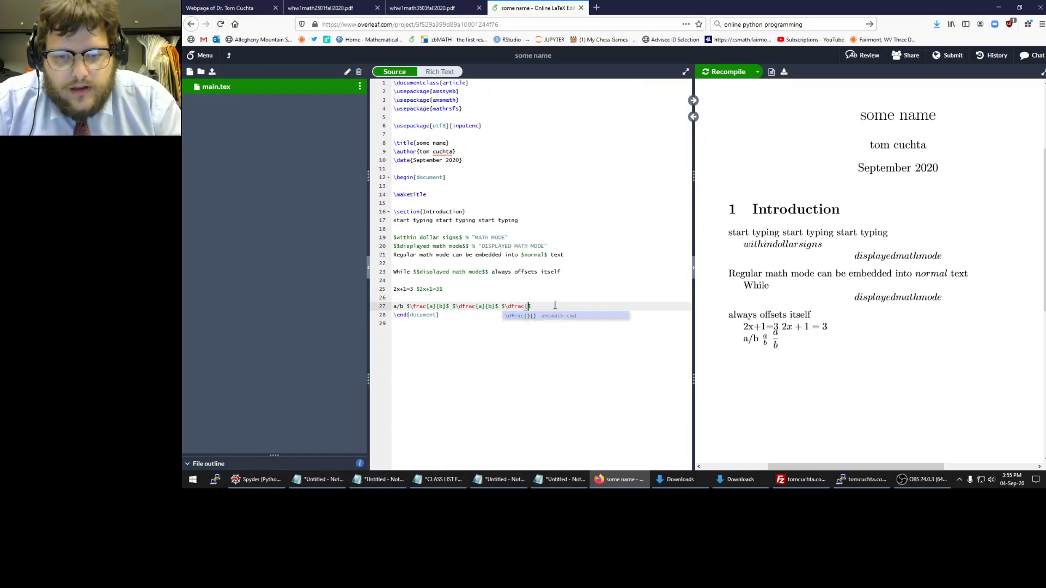
type("2x+1}{3}$")
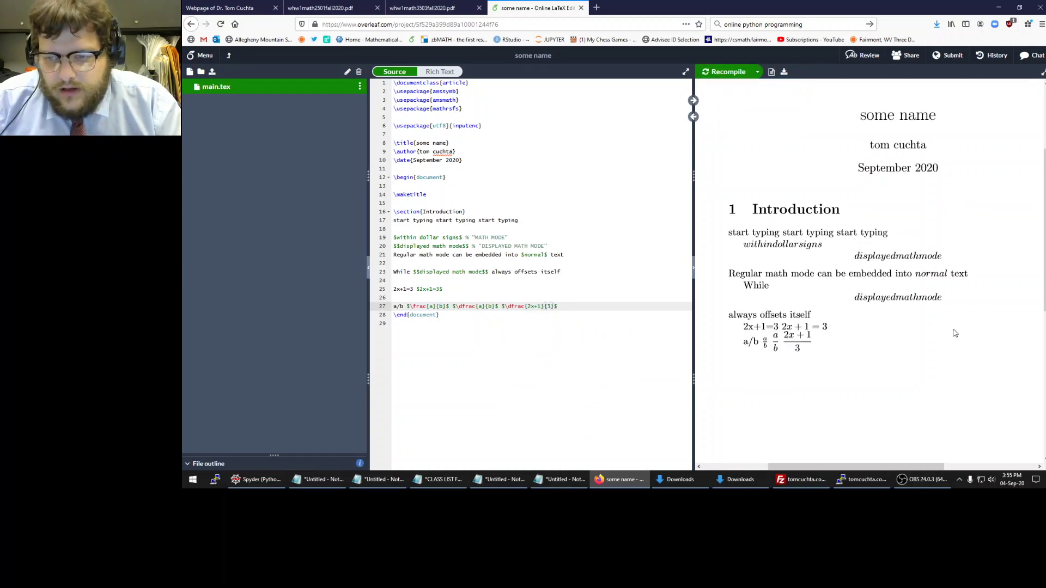
left_click_drag(788, 334, 799, 347)
left_click(798, 347)
Add the plain-text function notation f:[0,1]->R as a new paragraph below the fractions and recompile
key("Return")
key("Return")
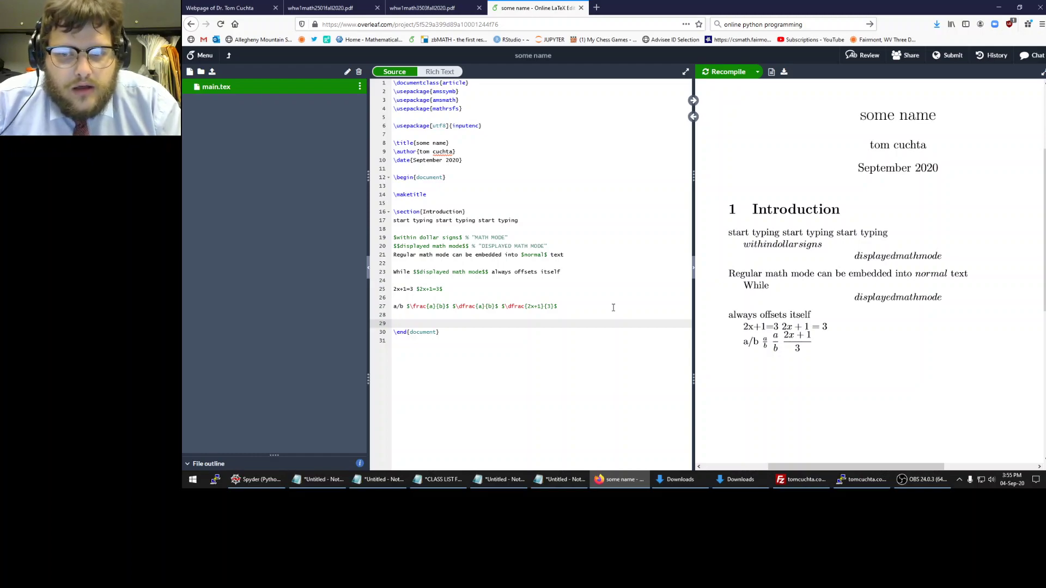
type("$$")
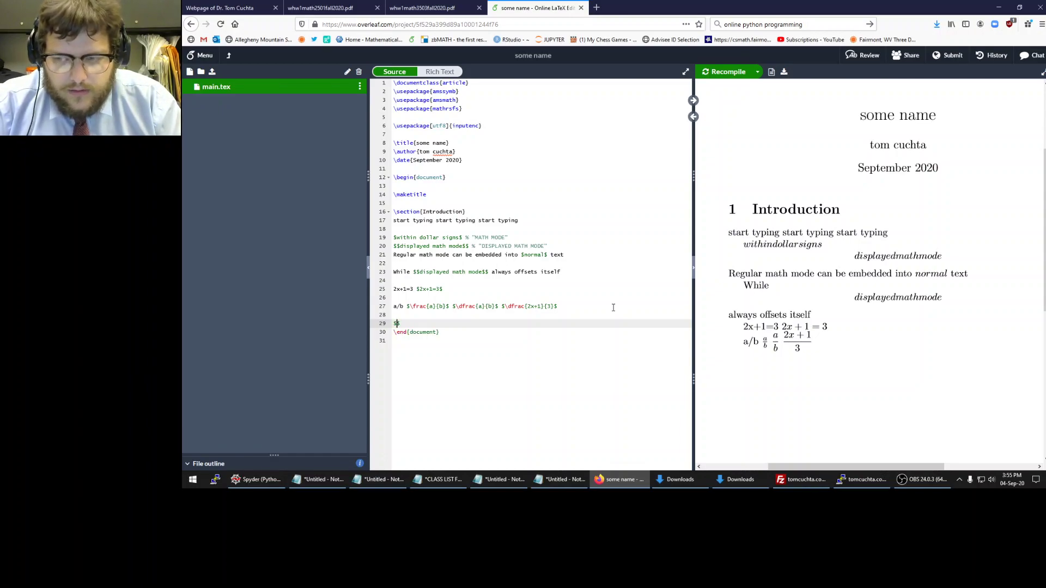
key("BackSpace")
type("f:[0,1]->R")
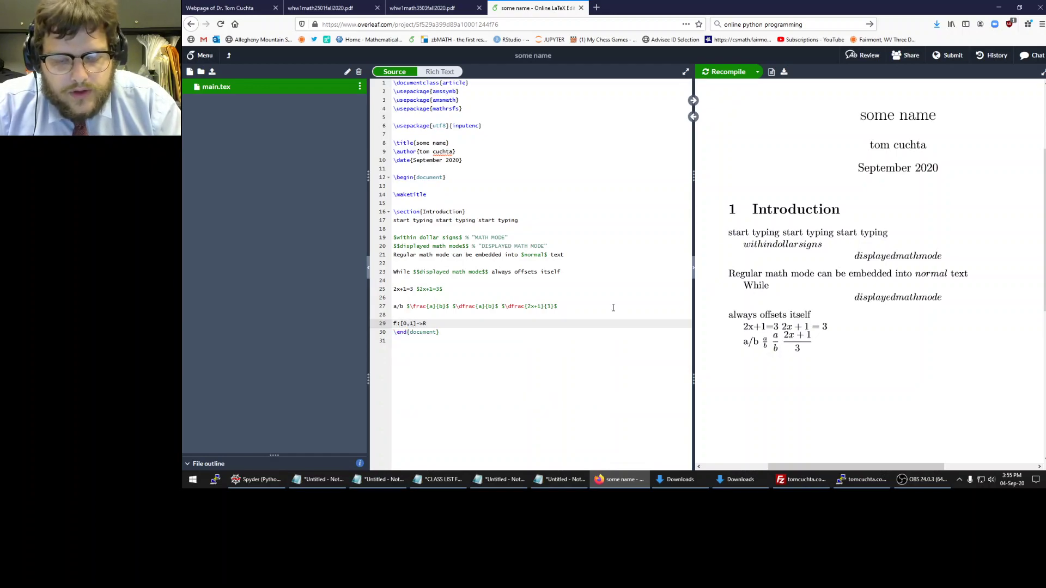
key("ctrl+s")
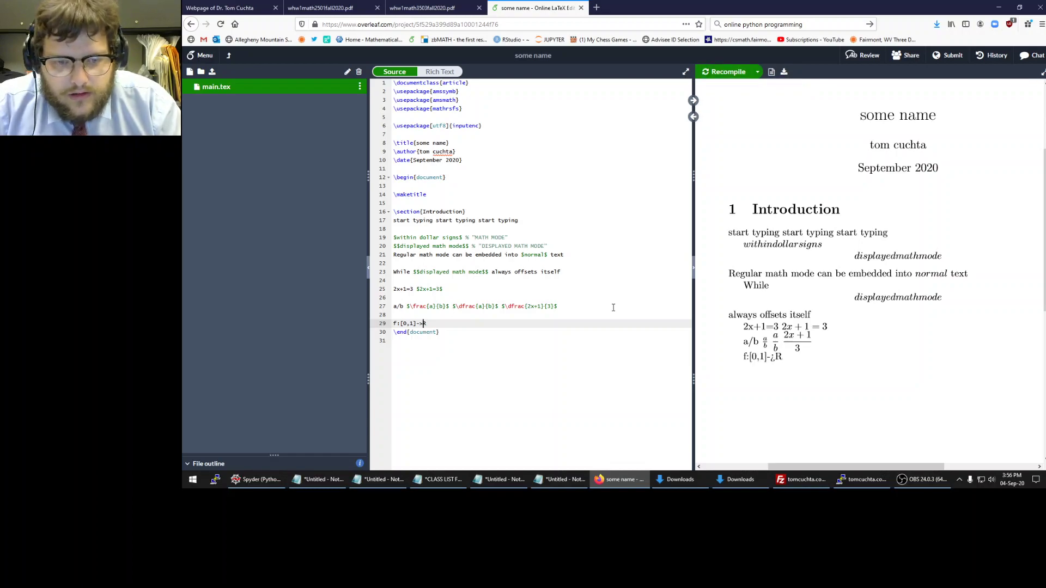
Highlight the > in the plain function notation, append $>$ at the end of that line and recompile
key("shift+Left")
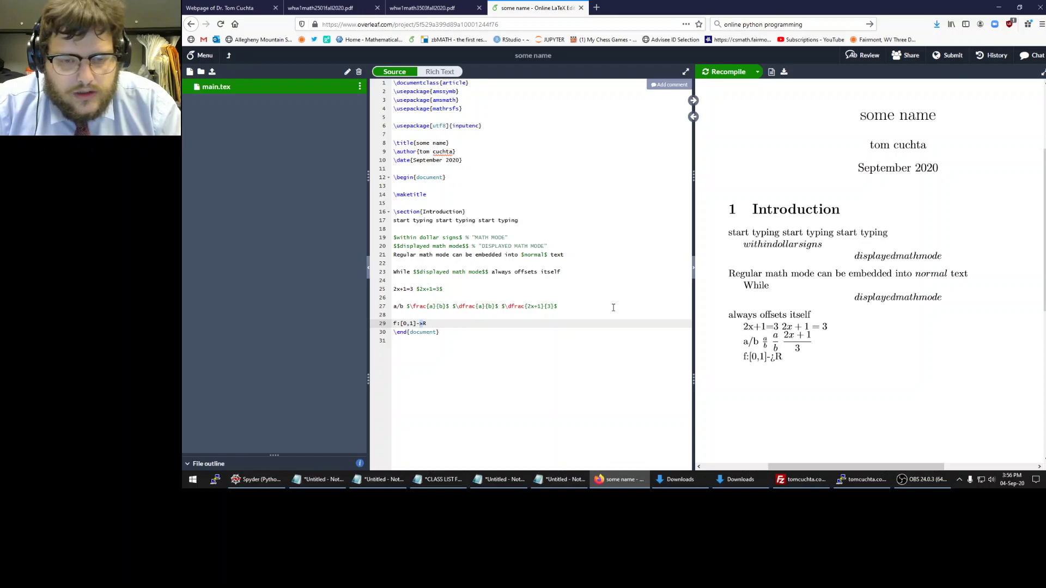
key("End")
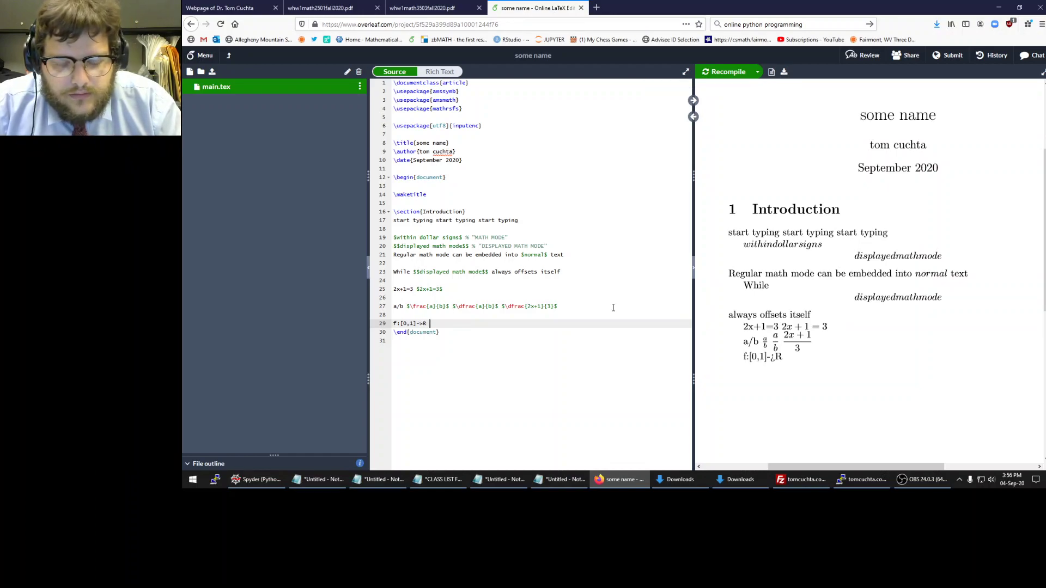
type("$$")
key("Left")
type(">")
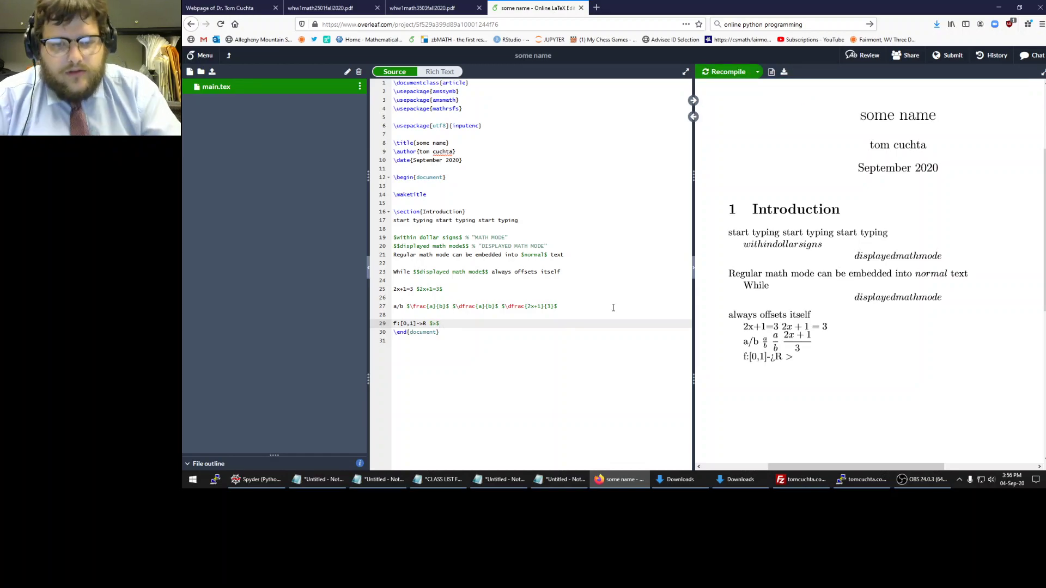
Add abc on the line directly below the function notation, recompile, and insert a blank line above abc to make it a new paragraph
key("Return")
key("Return")
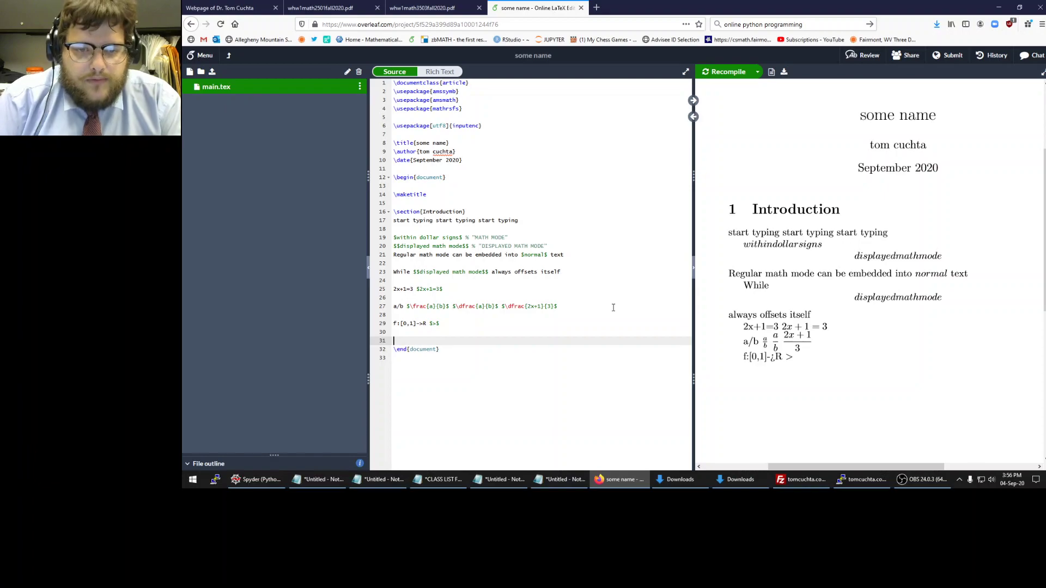
key("BackSpace")
key("BackSpace")
key("Return")
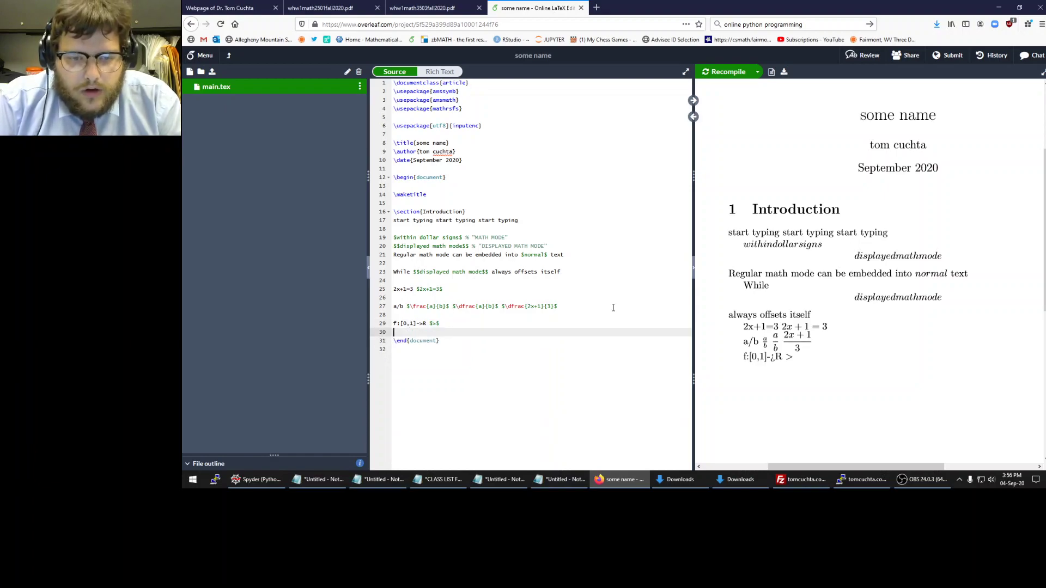
type("abc")
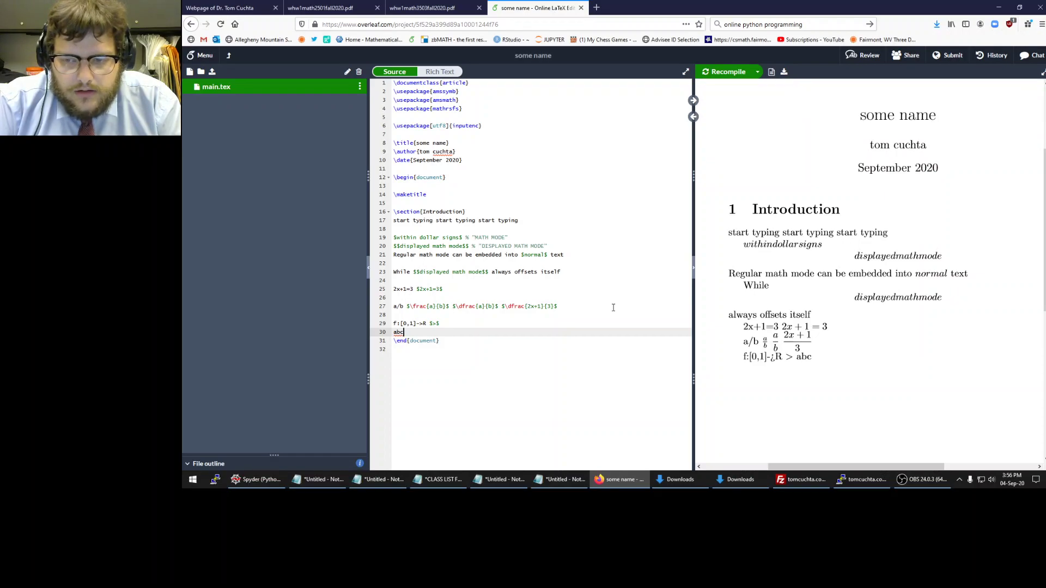
key("Home")
key("Return")
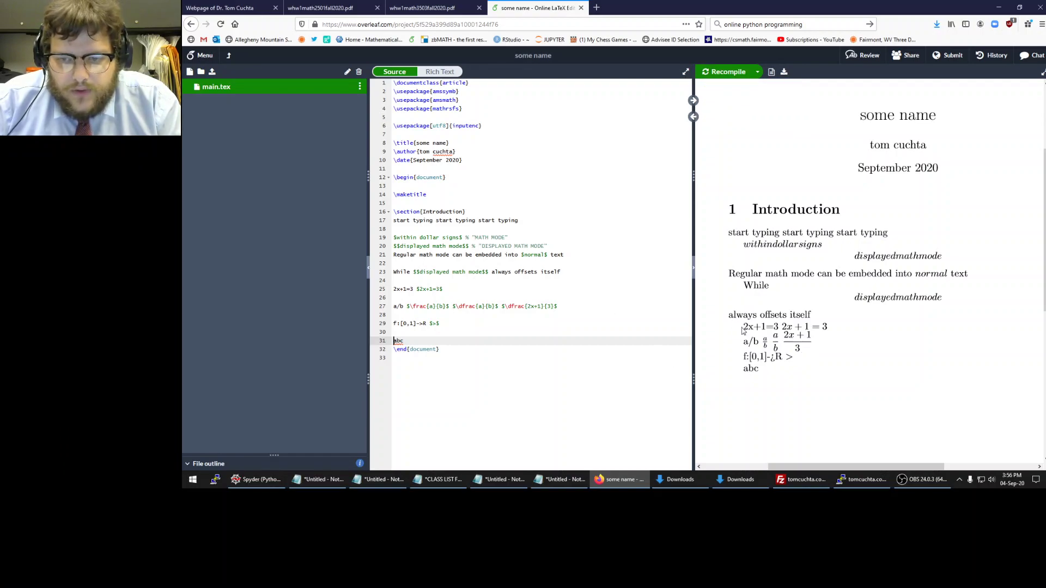
Split "always offsets itself" into its own paragraph after the displayed math and prefix it with \noindent, recompiling after each change
left_click_drag(752, 316, 866, 296)
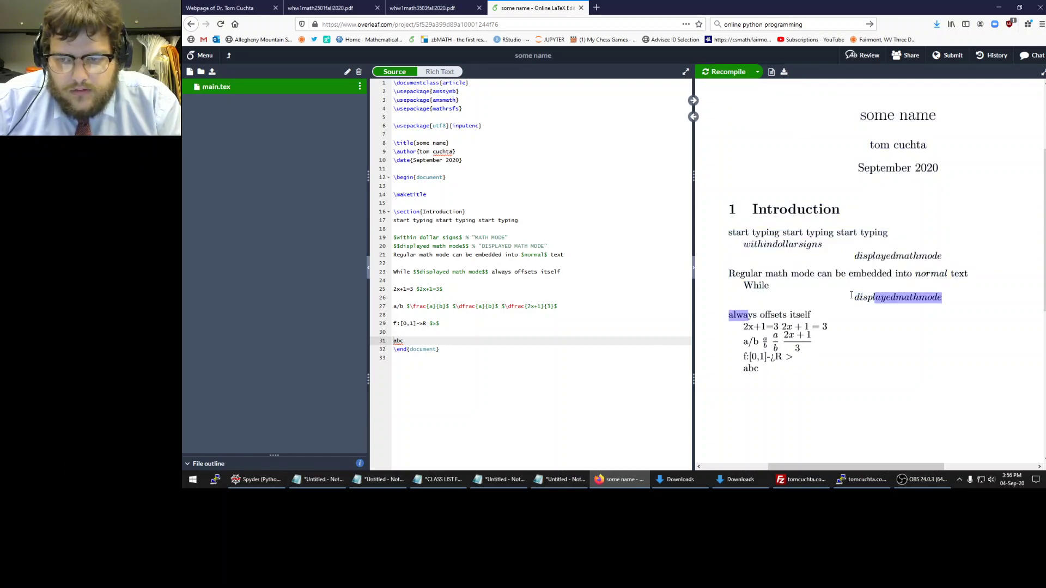
left_click(490, 271)
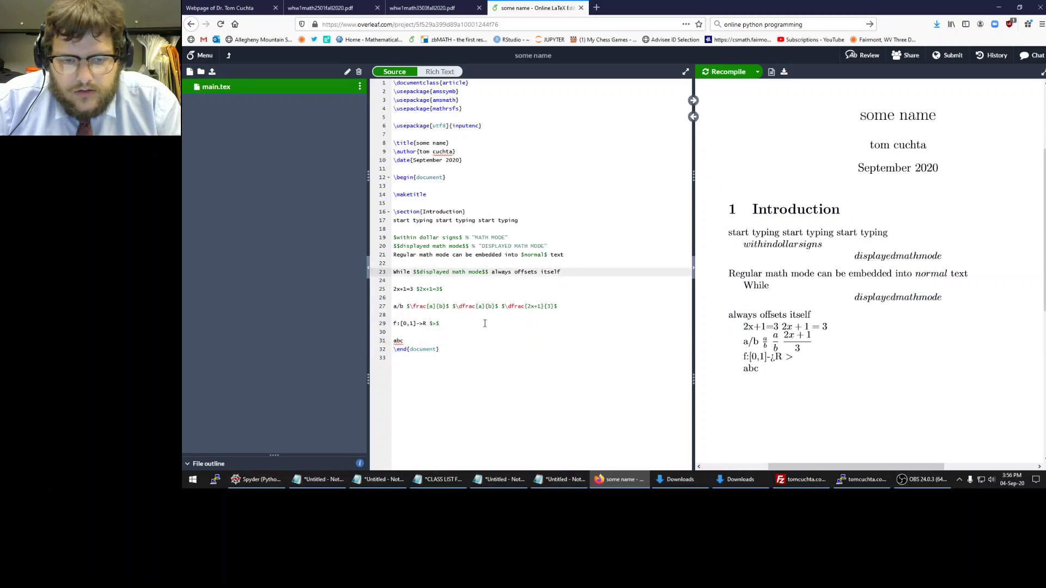
key("Return")
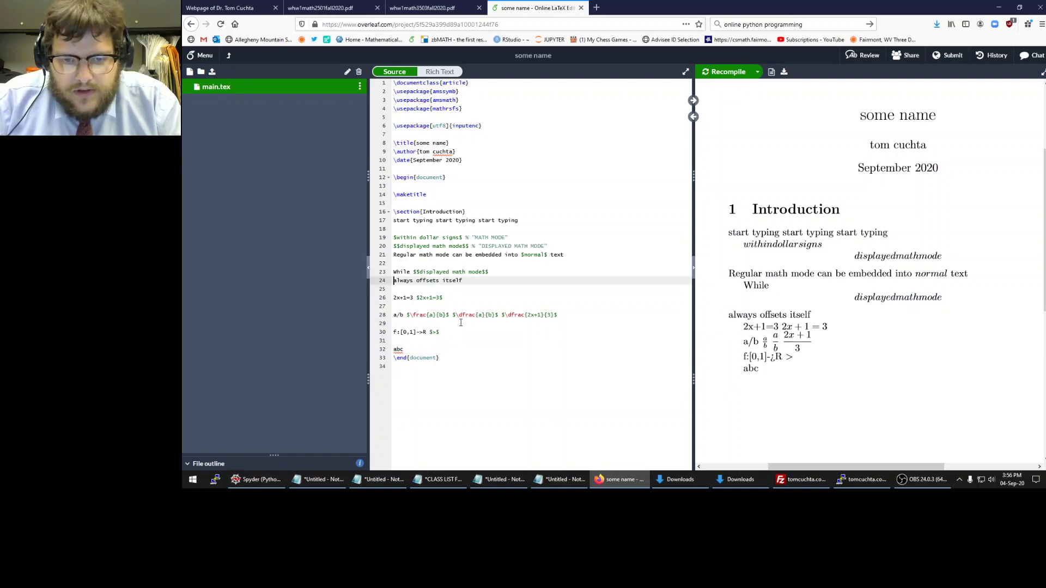
key("ctrl+s")
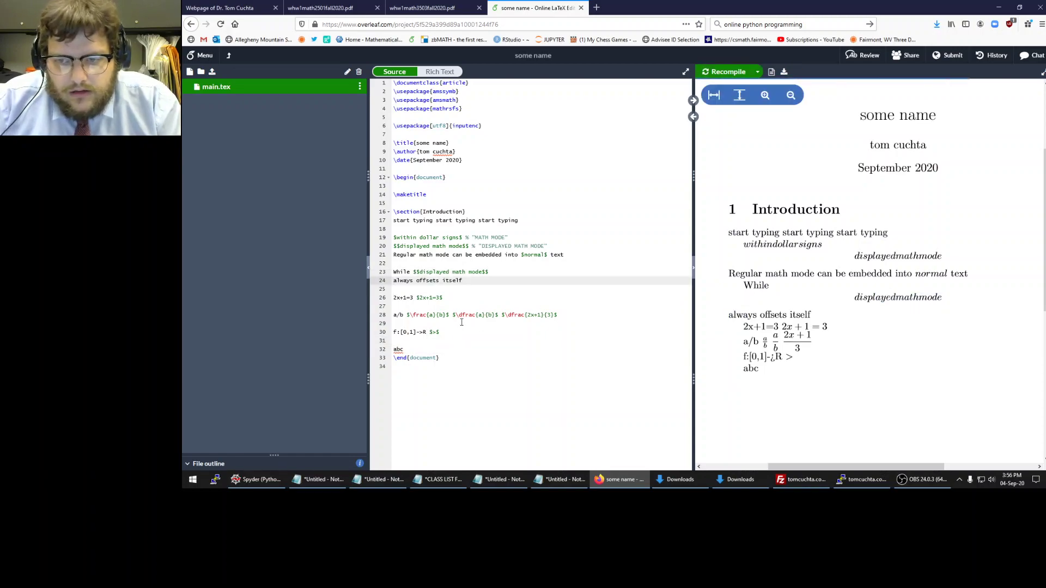
key("Return")
key("ctrl+s")
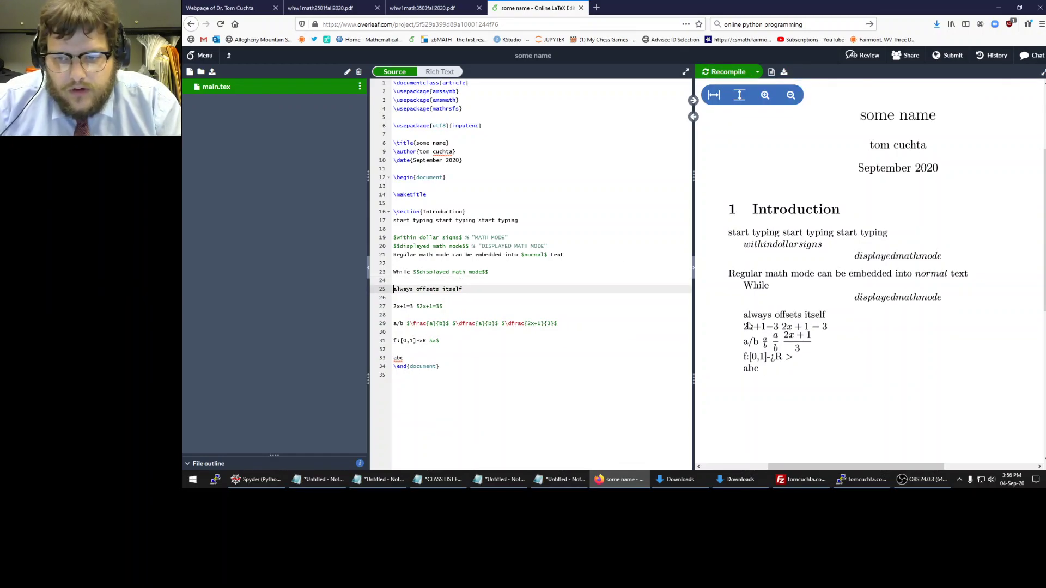
type("oindent")
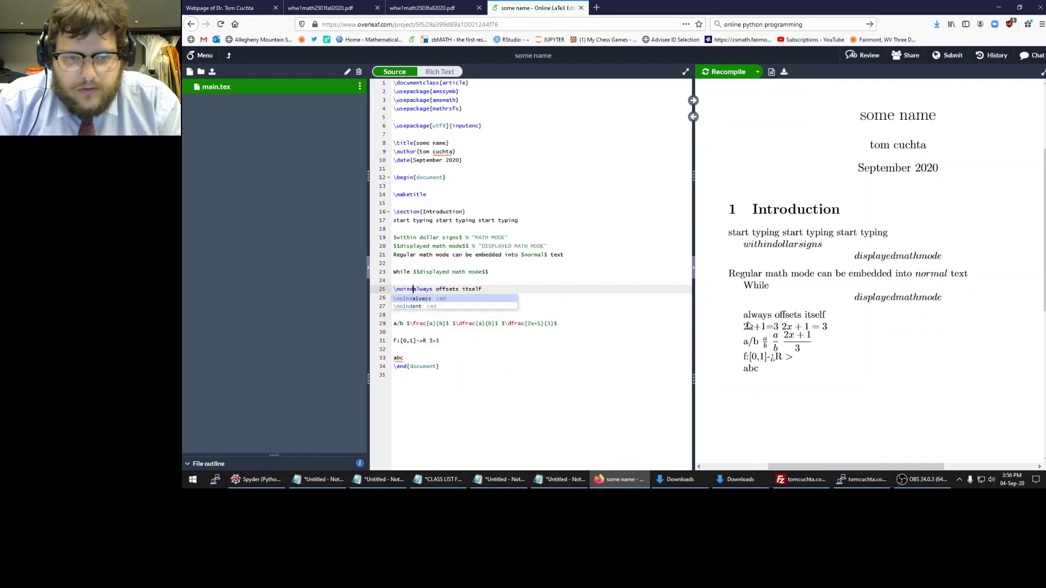
key("ctrl+s")
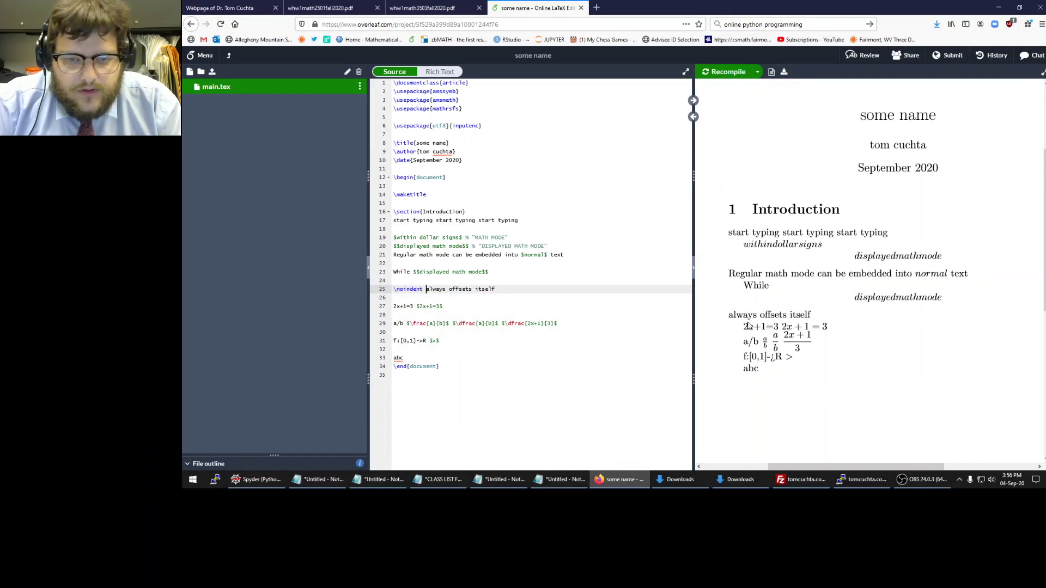
Highlight the plain-text f:[0,1]->R notation in the source
key("Down")
key("Down")
key("Down")
key("Down")
key("Down")
key("Down")
key("Down")
key("Down")
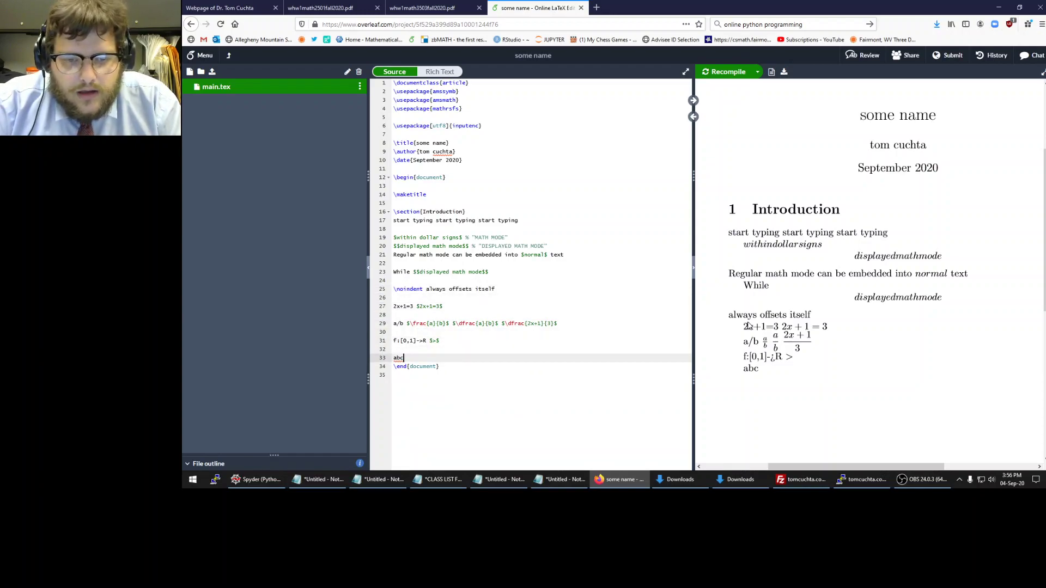
key("Up")
key("Up")
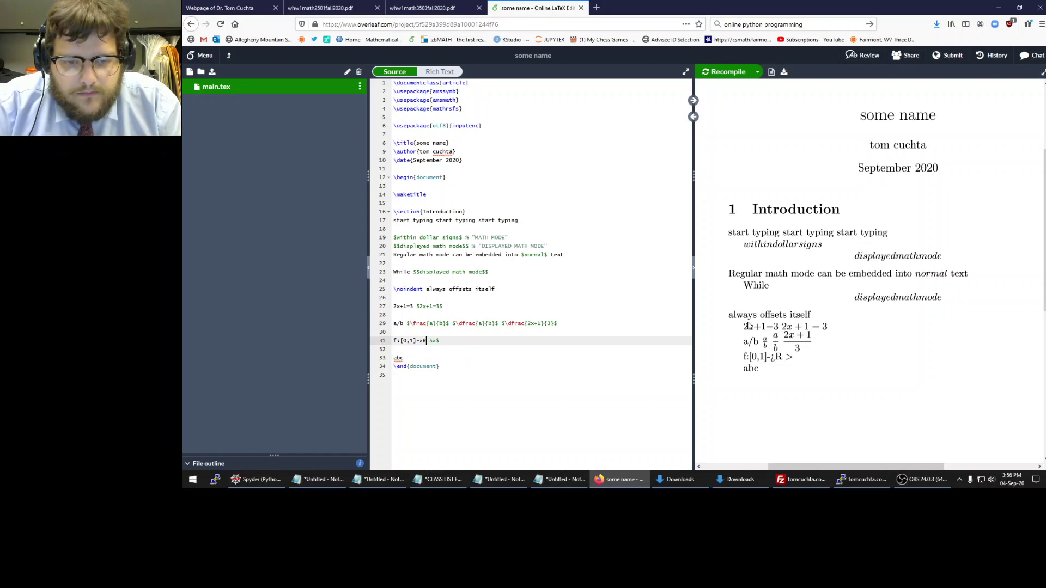
key("shift+Home")
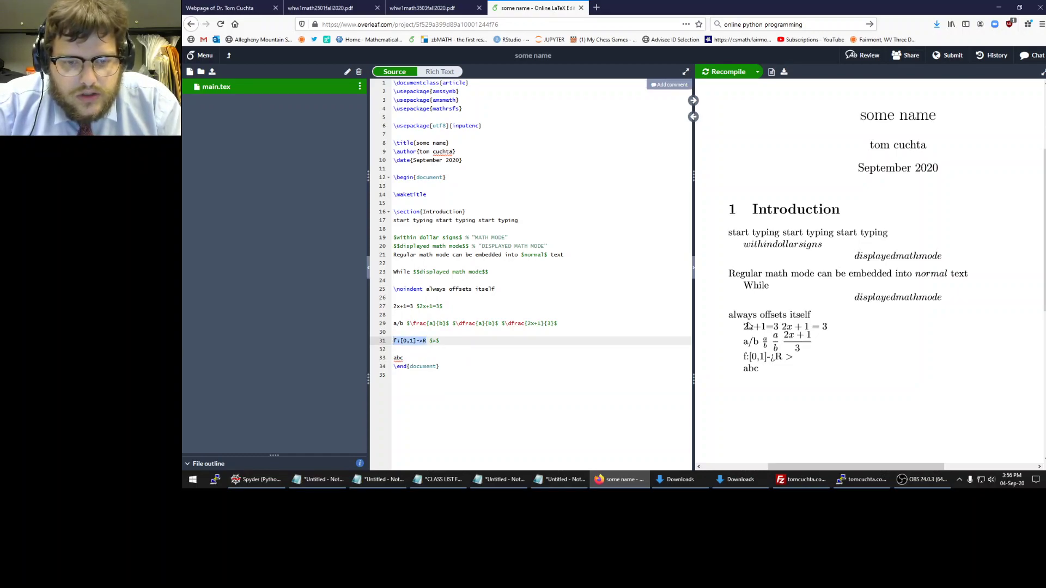
Replace abc in the last paragraph with the math-mode function notation $f:[0,1]->R$ and recompile
key("Down")
key("Down")
key("End")
key("BackSpace")
key("BackSpace")
key("BackSpace")
type("$")
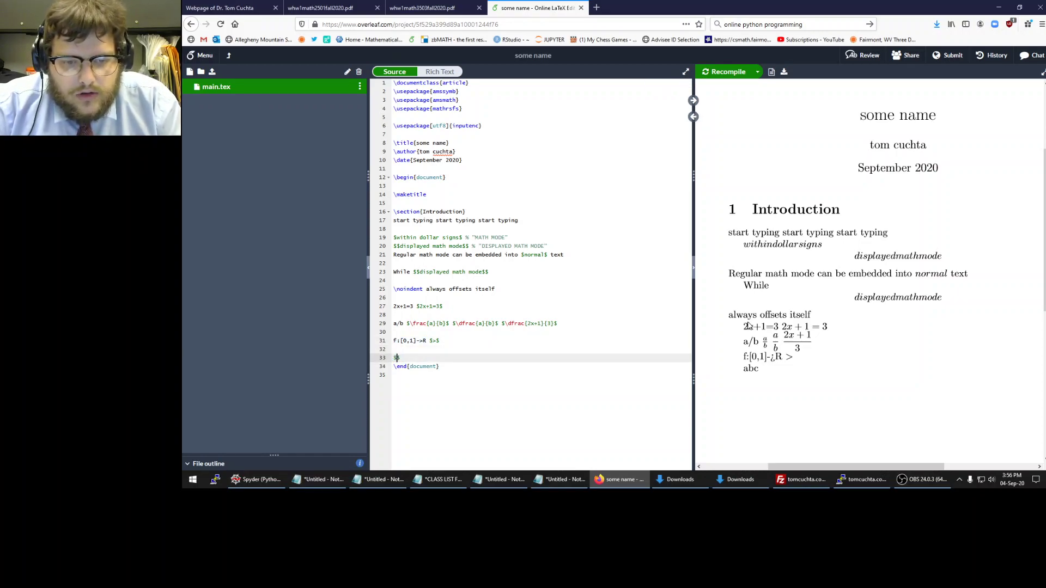
type("f:")
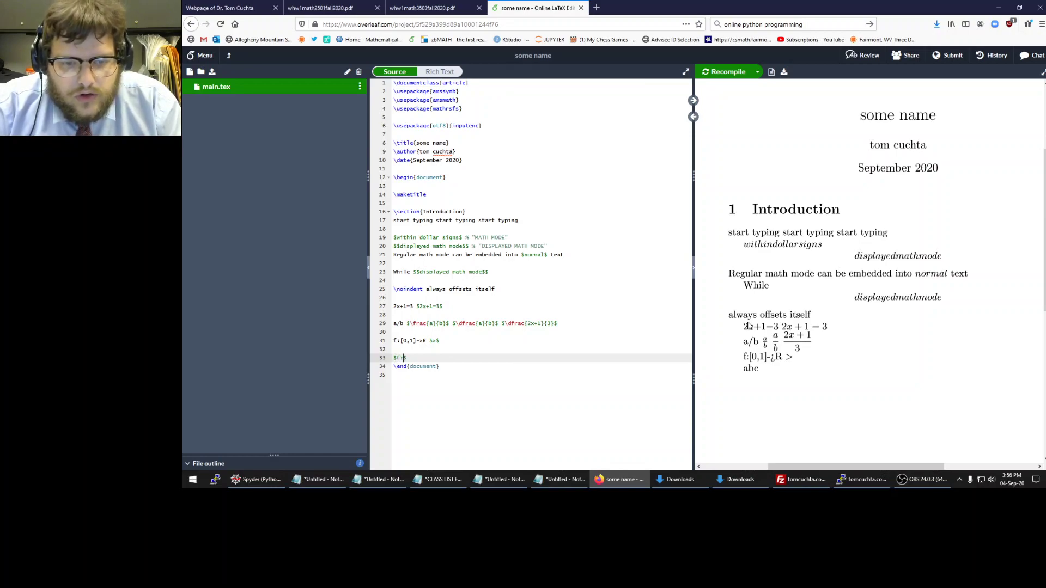
type("[0,1]")
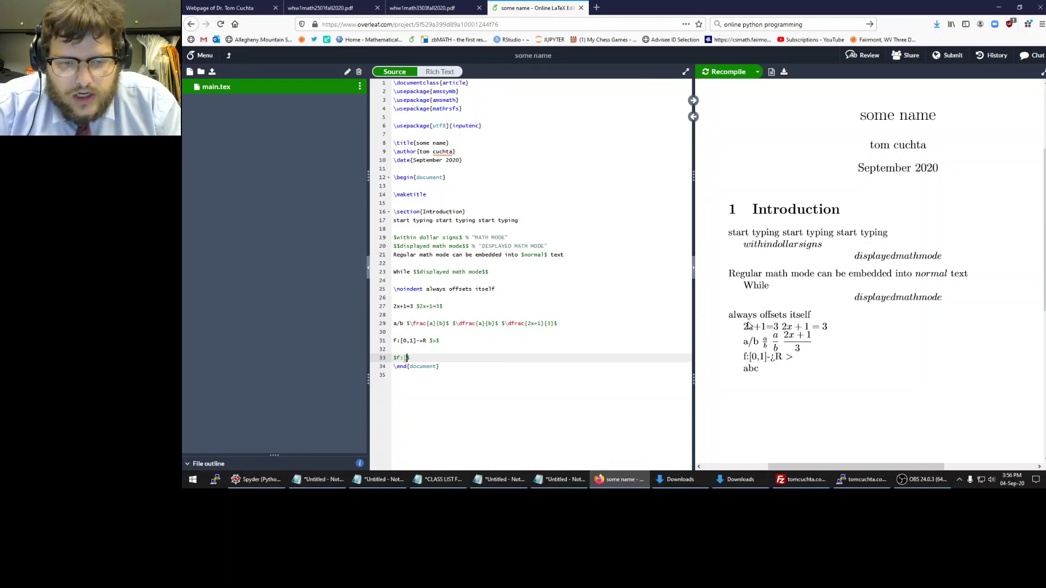
type("->")
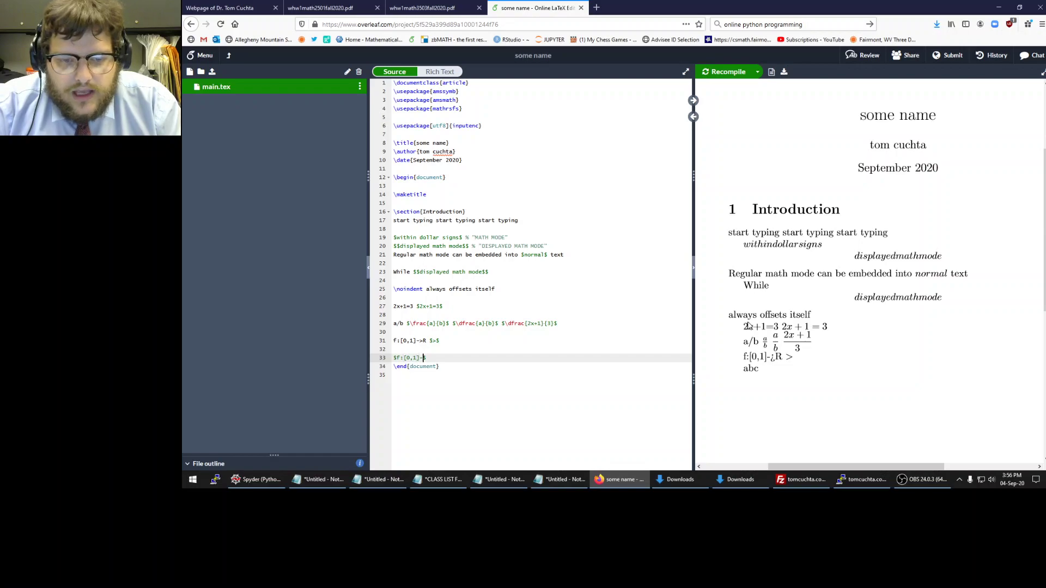
type("R")
key("ctrl+s")
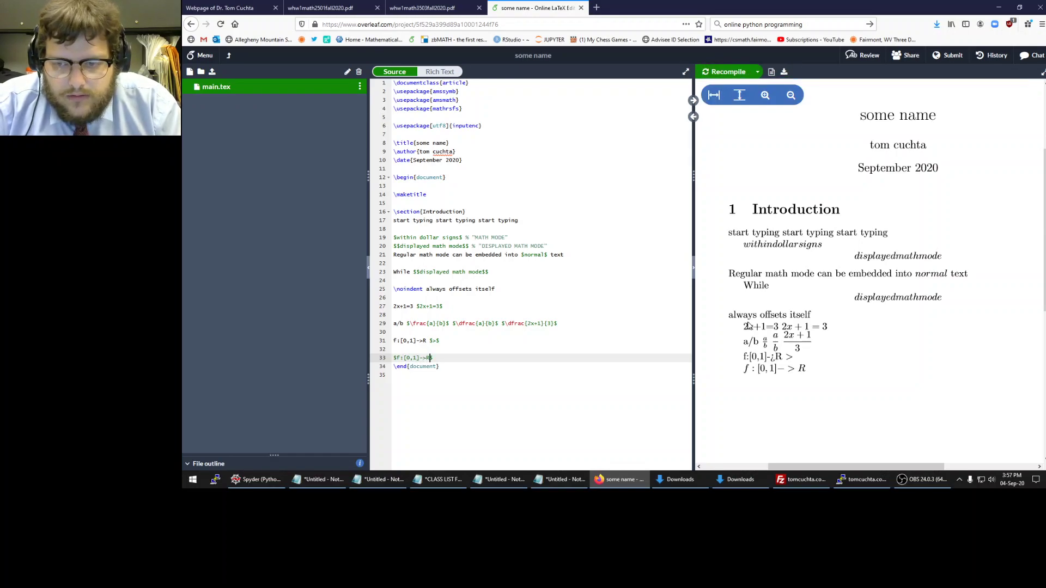
Replace the -> in the math-mode function notation with \rightarrow and recompile
key("shift+Left")
key("shift+Left")
key("shift+Left")
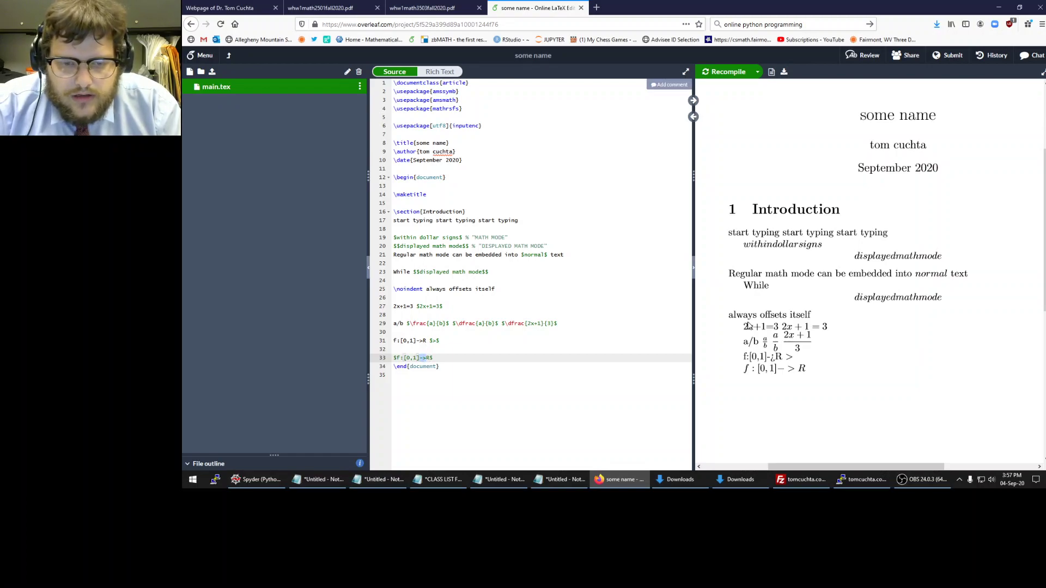
type("\\rightarrow")
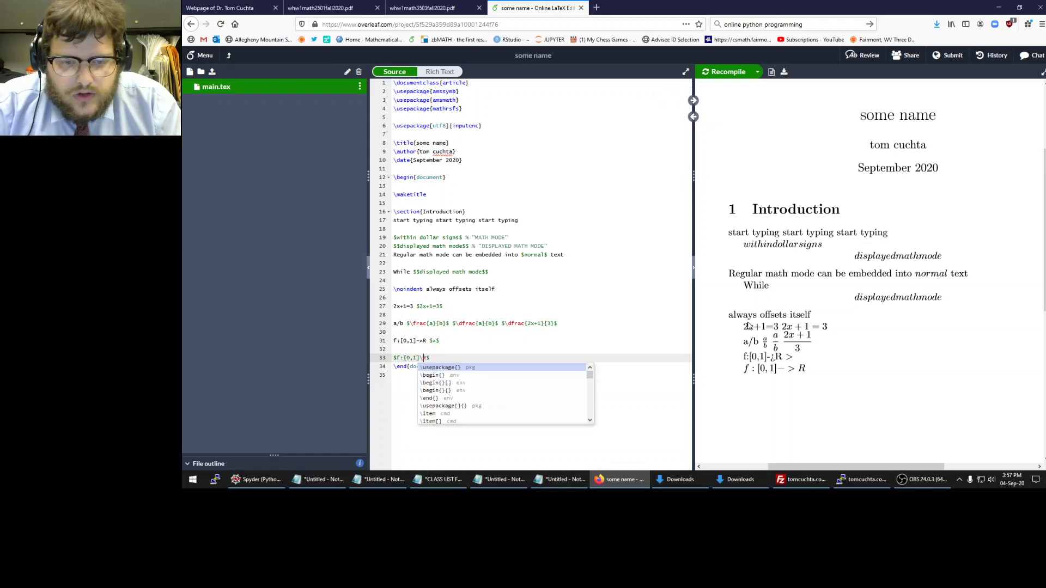
key("ctrl+s")
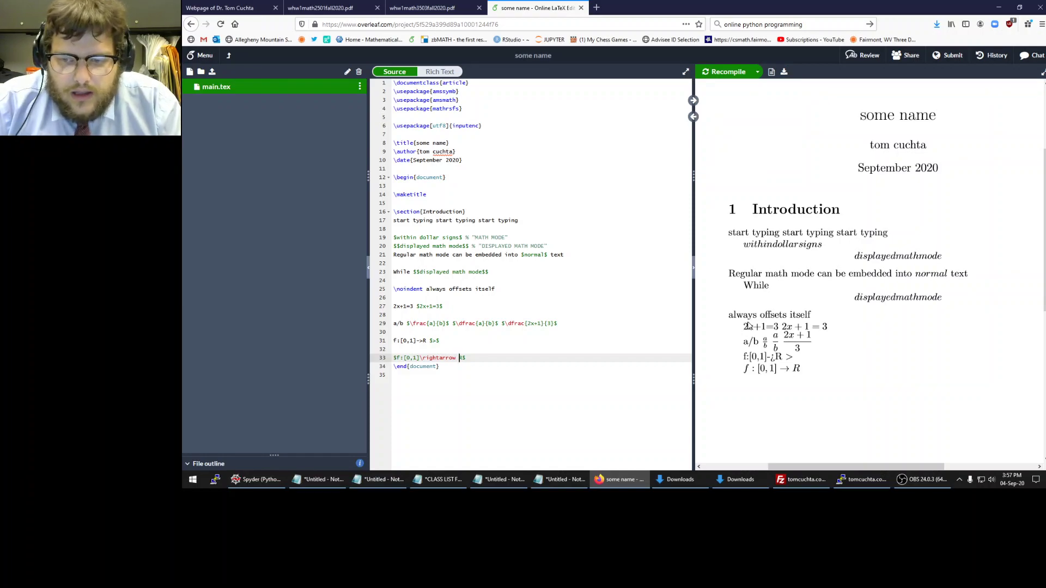
Replace the colon after f in the math-mode function notation with \colon and recompile
key("Home")
key("Right")
key("Right")
key("shift+Right")
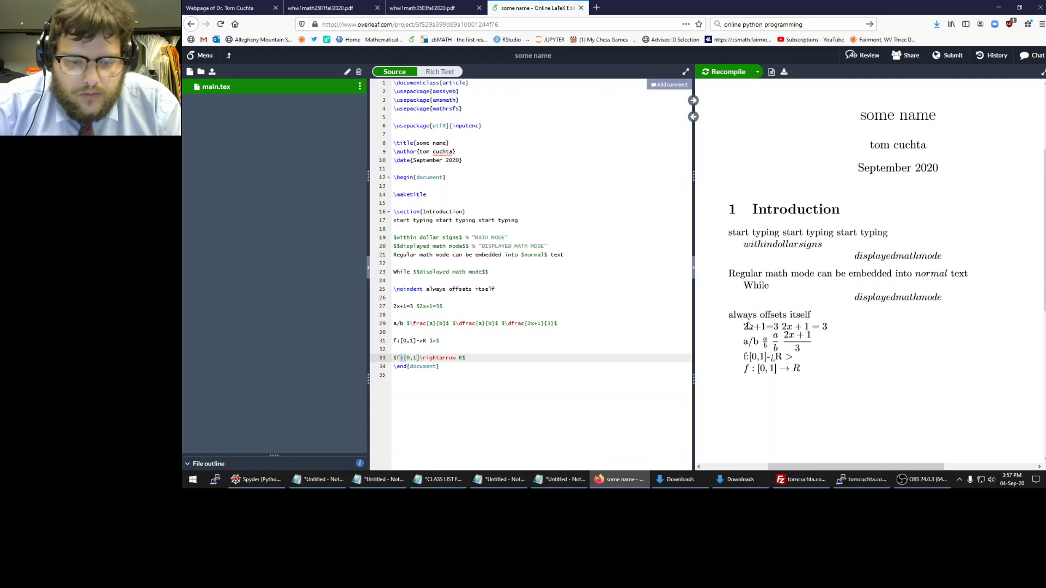
type("\\colon")
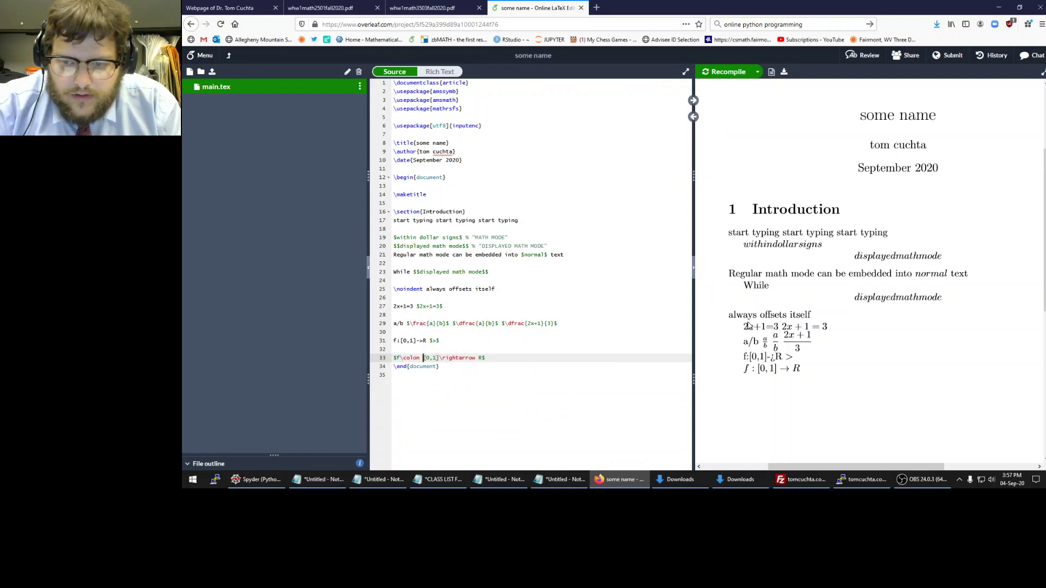
left_click(754, 369)
key("ctrl+a")
double_click(753, 371)
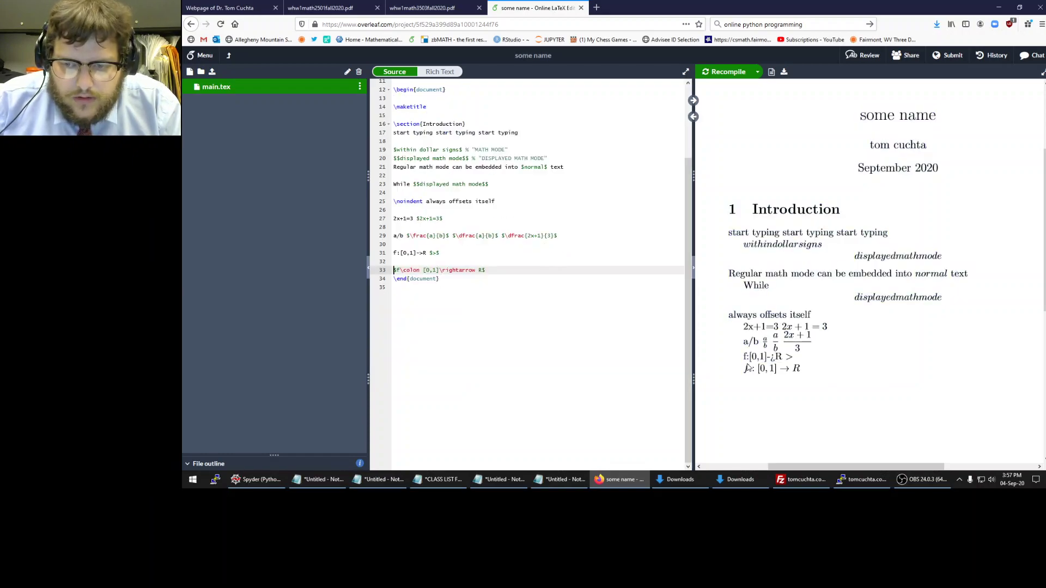
left_click(712, 74)
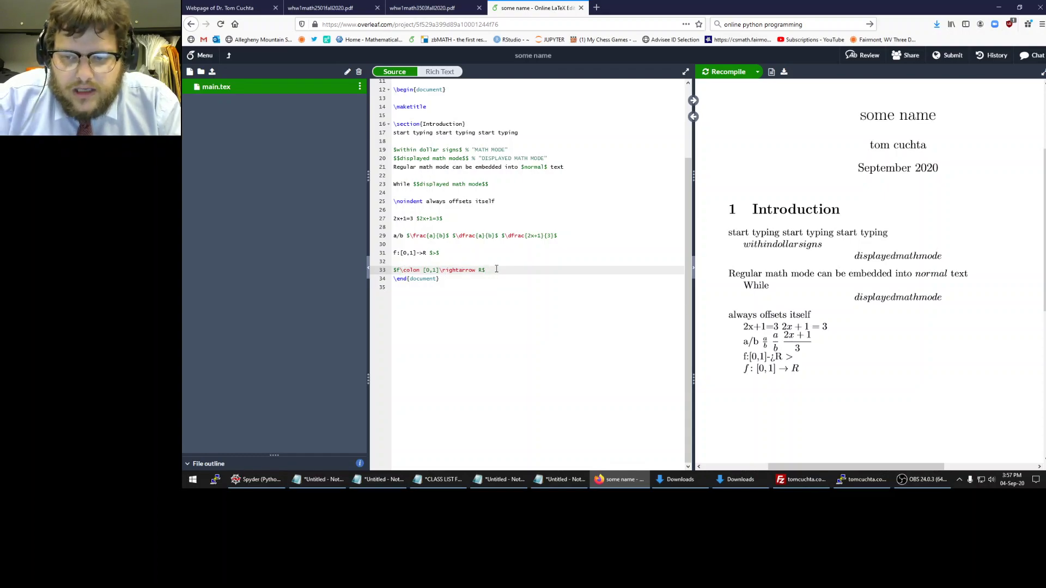
Highlight the R at the end of the math-mode function notation and locate it in the compiled preview
key("Left")
key("Left")
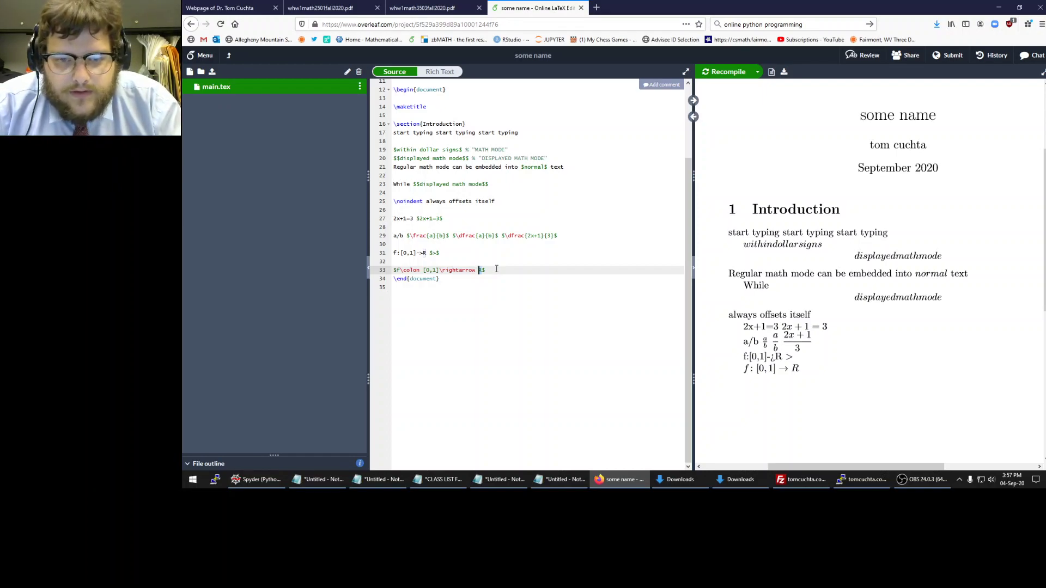
type("R")
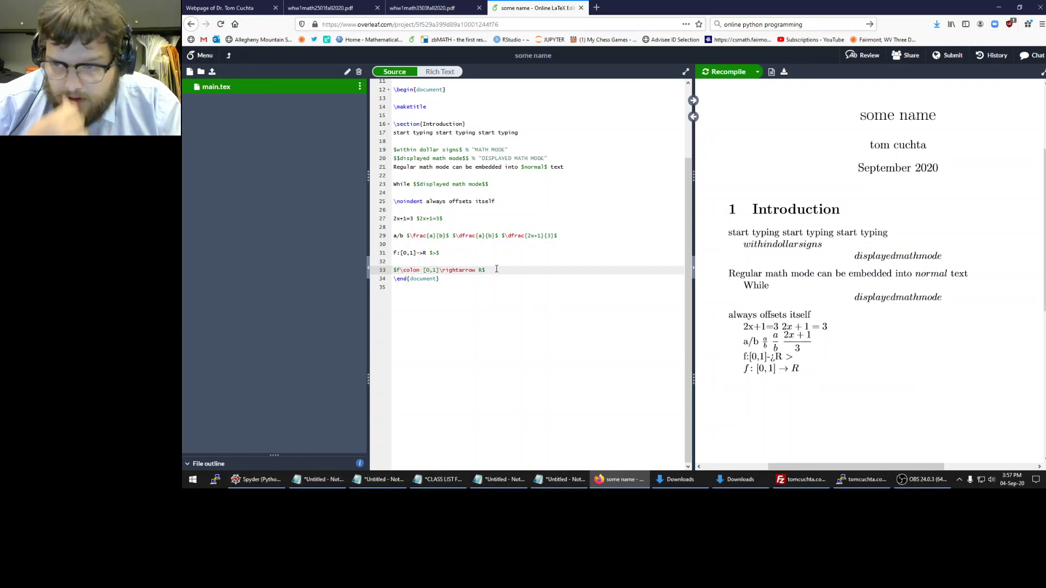
double_click(794, 369)
left_click(759, 364)
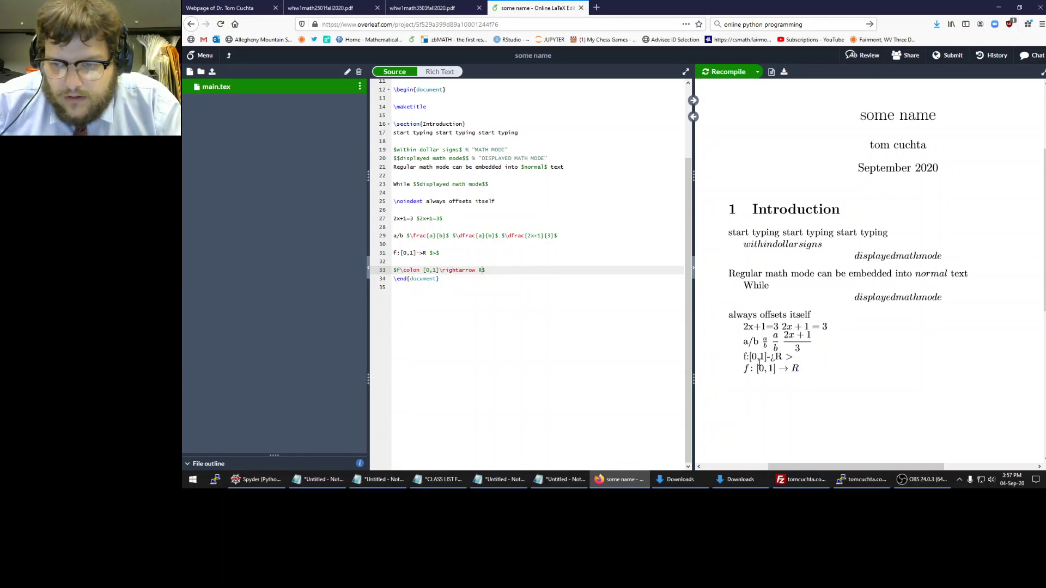
Wrap the R of the math-mode function notation as \mathbb{R} and recompile
left_click(479, 269)
type("\\mathbb{")
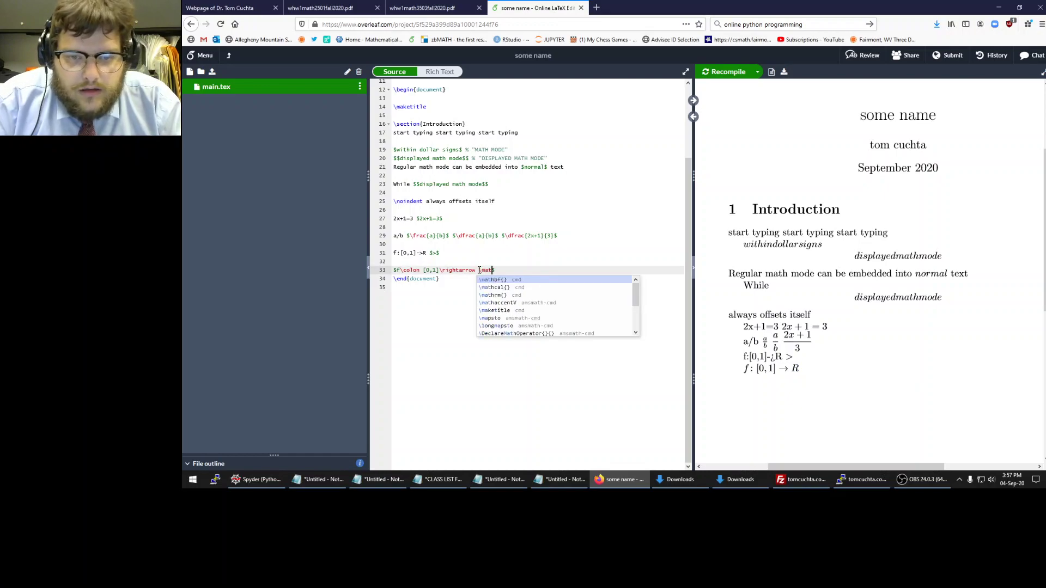
key("Right")
type("}")
key("Left")
key("Left")
key("Left")
key("shift+Left")
key("shift+Left")
key("shift+Left")
key("shift+Left")
key("Left")
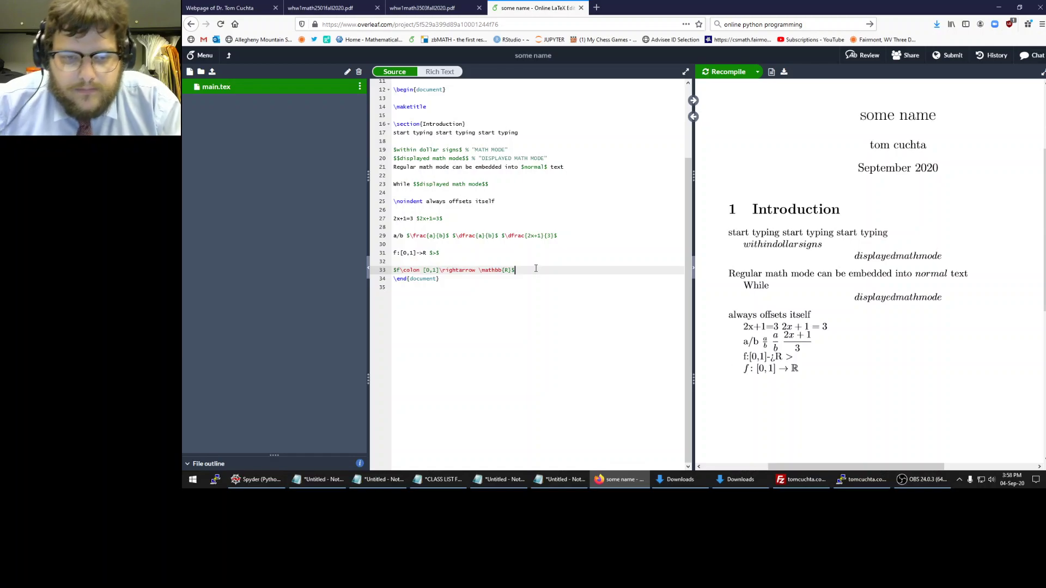
Add a new paragraph reading vectors: $<1,2,3>$ below the function notation and recompile
key("Return")
key("Return")
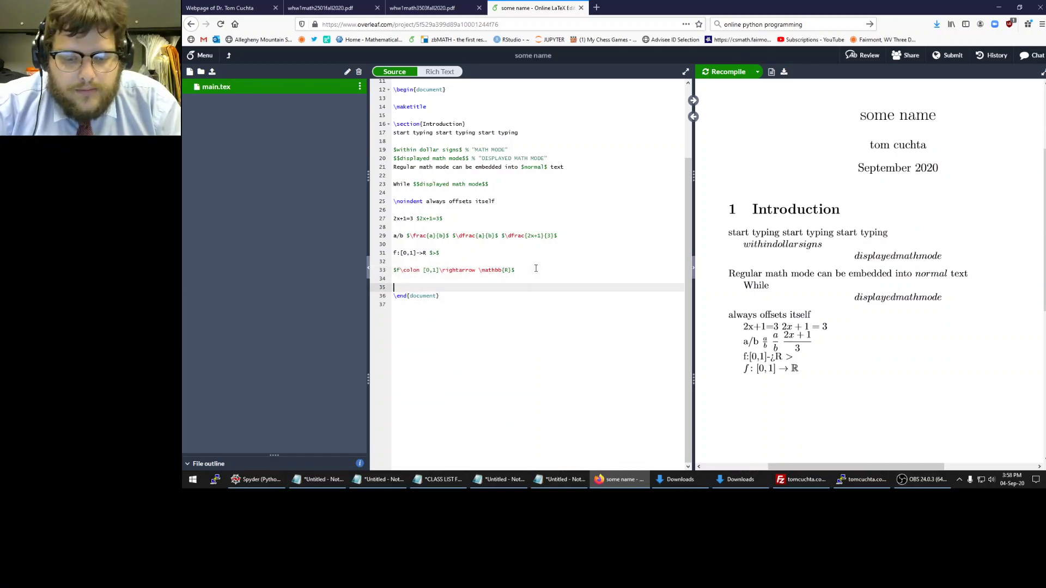
type("vectors: ")
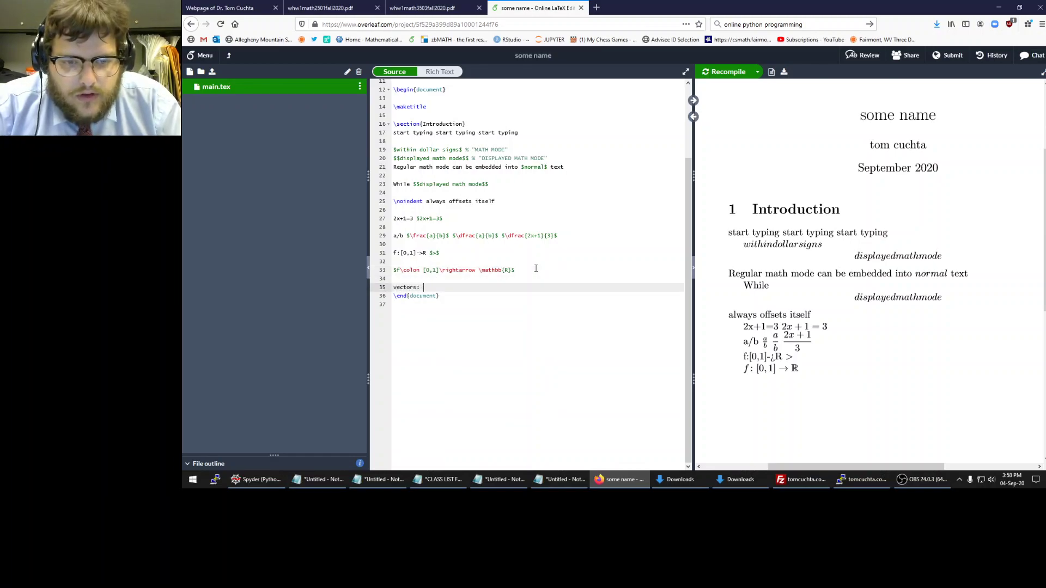
type("$<1,2,3")
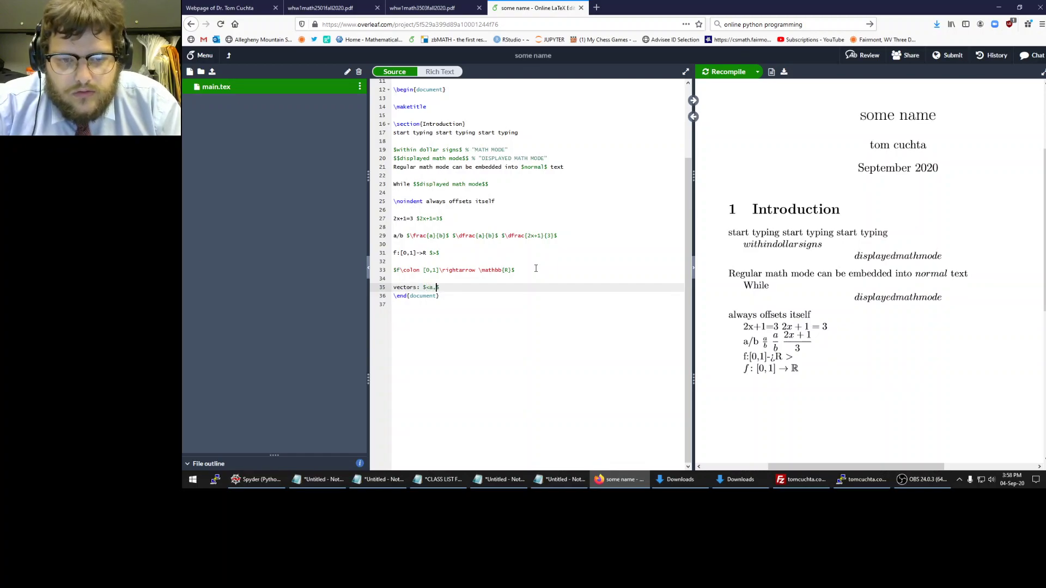
type(">")
key("ctrl+s")
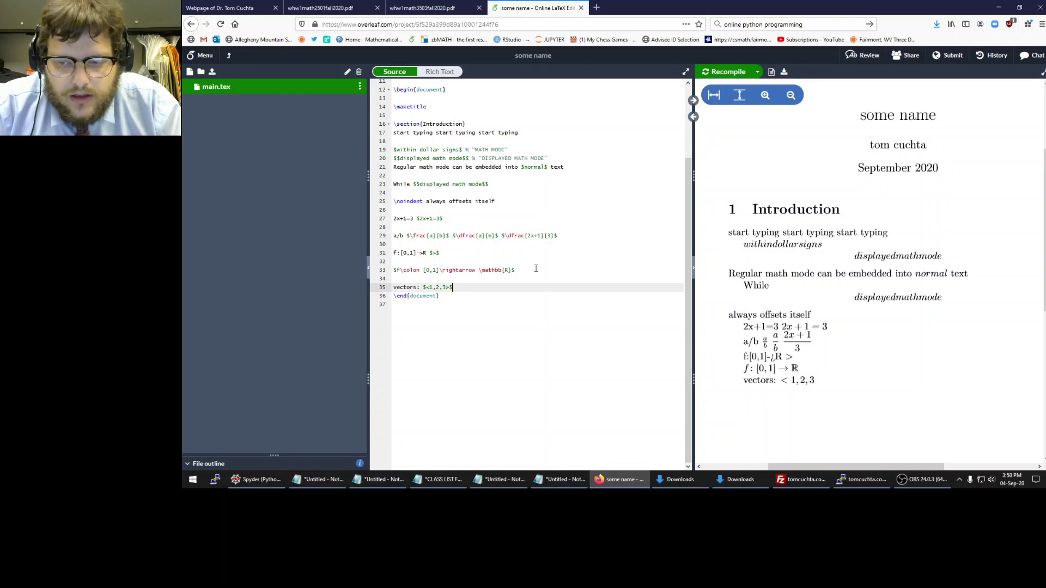
Try a space before the closing > of the vector, recompile, and remove the space again
key("Left")
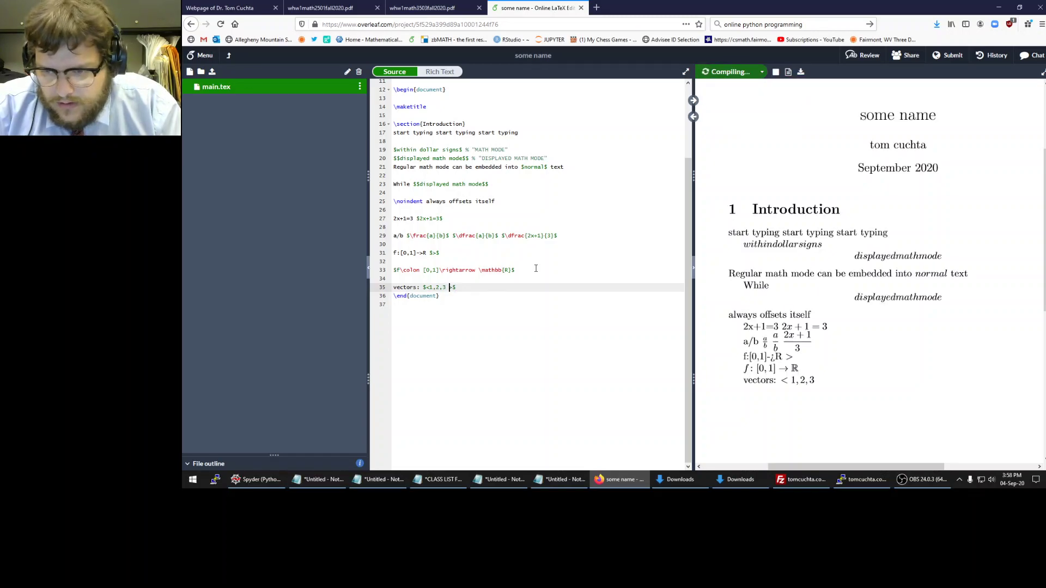
key("Left")
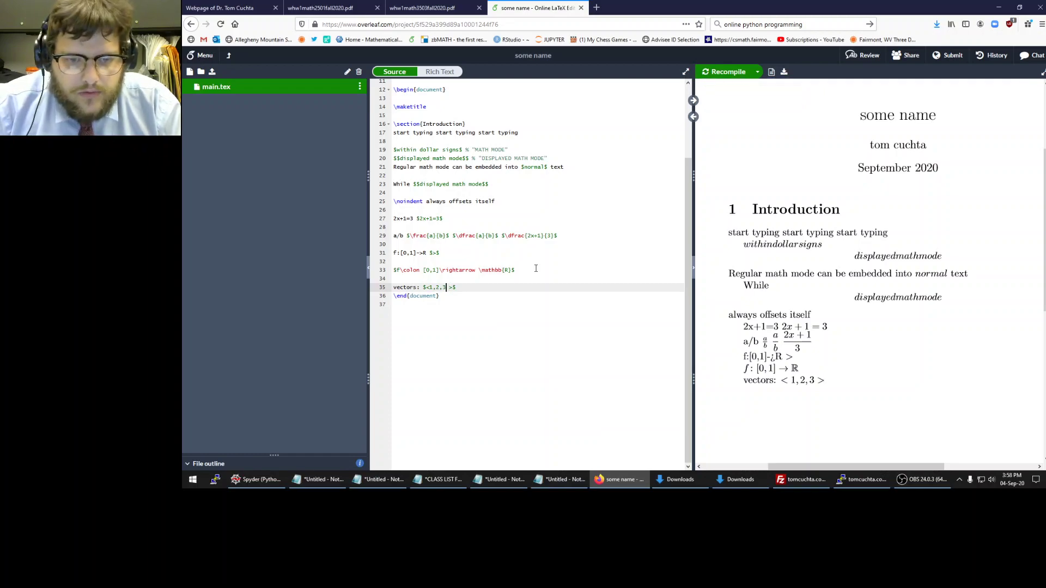
key("Right")
key("Right")
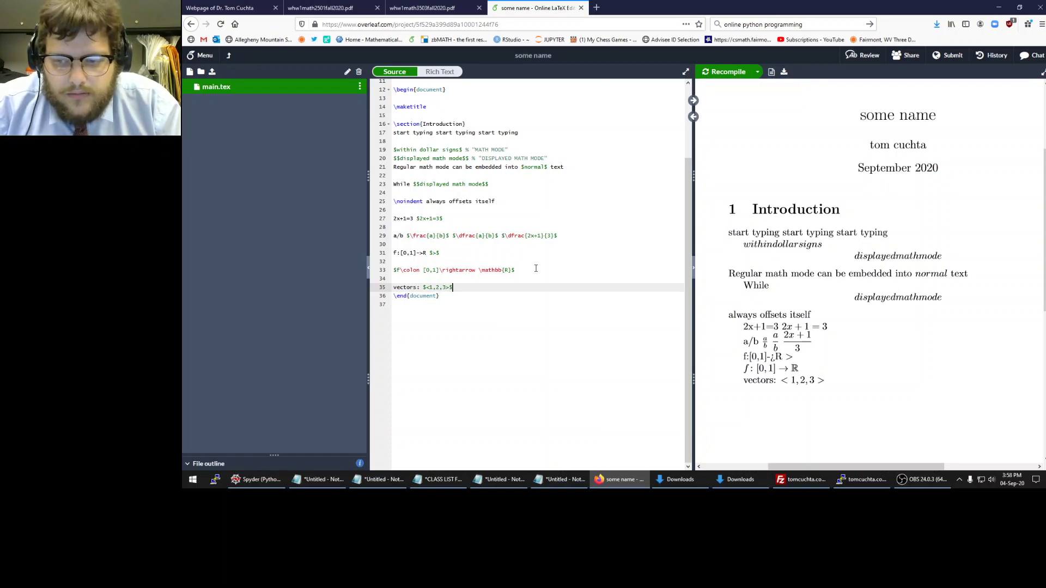
Replace the opening < of the vector 1,2,3 with \langle
key("Left")
key("Left")
key("Left")
key("Left")
key("Left")
key("Left")
key("Left")
type("\\langle")
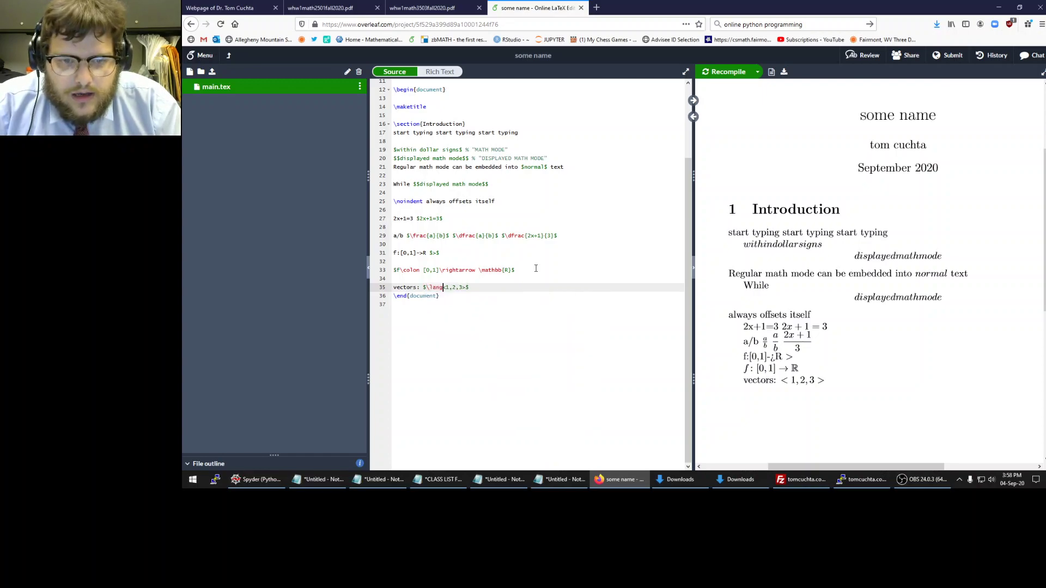
key("Delete")
Replace the closing > of the vector 1,2,3 with \rangle and recompile
key("Right")
key("Right")
key("Right")
key("Right")
key("Right")
key("Right")
key("BackSpace")
type("\\rangle")
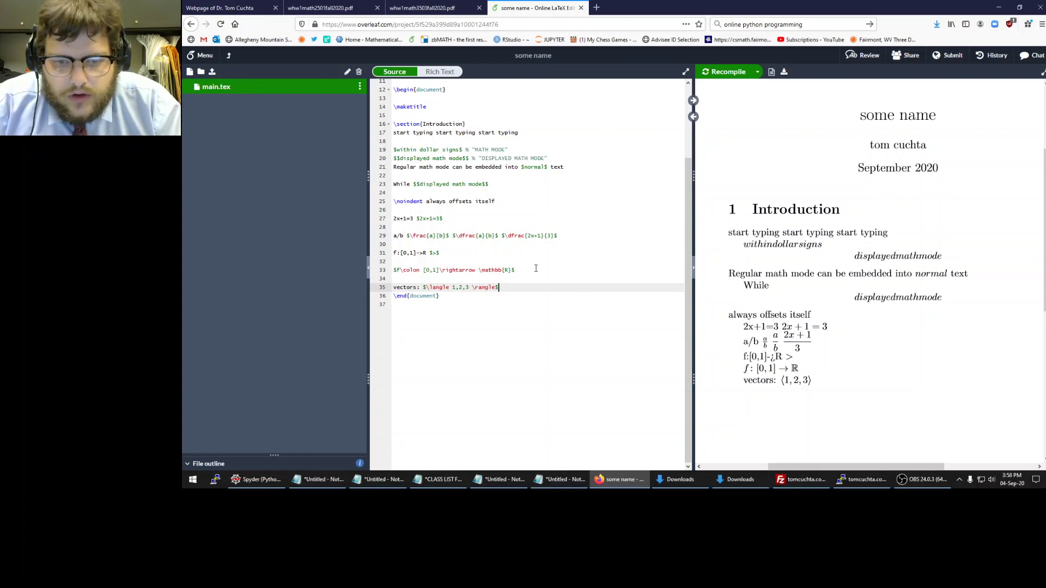
Add a new paragraph containing $\langle \dfrac{a}{b}, \dfrac{c}{d} \rangle$ below the vectors line
key("Return")
key("Return")
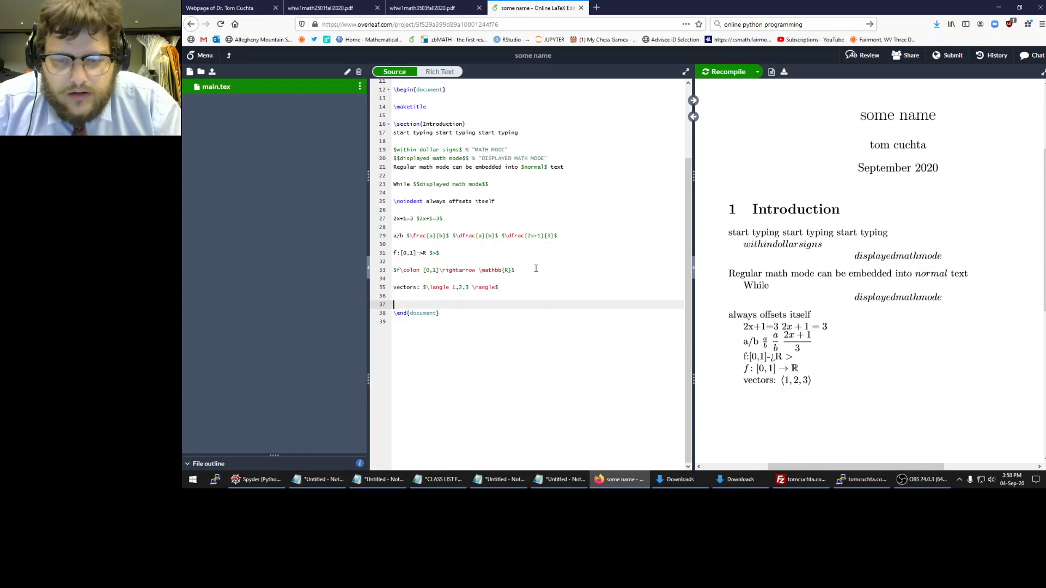
type("ve")
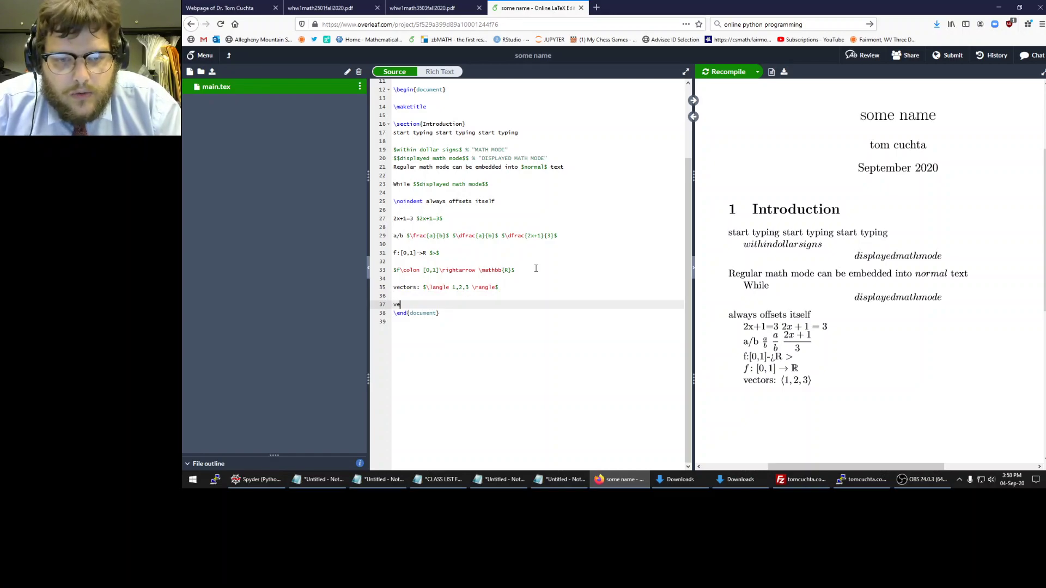
type("ctor:")
key("shift+Home")
key("BackSpace")
type("$")
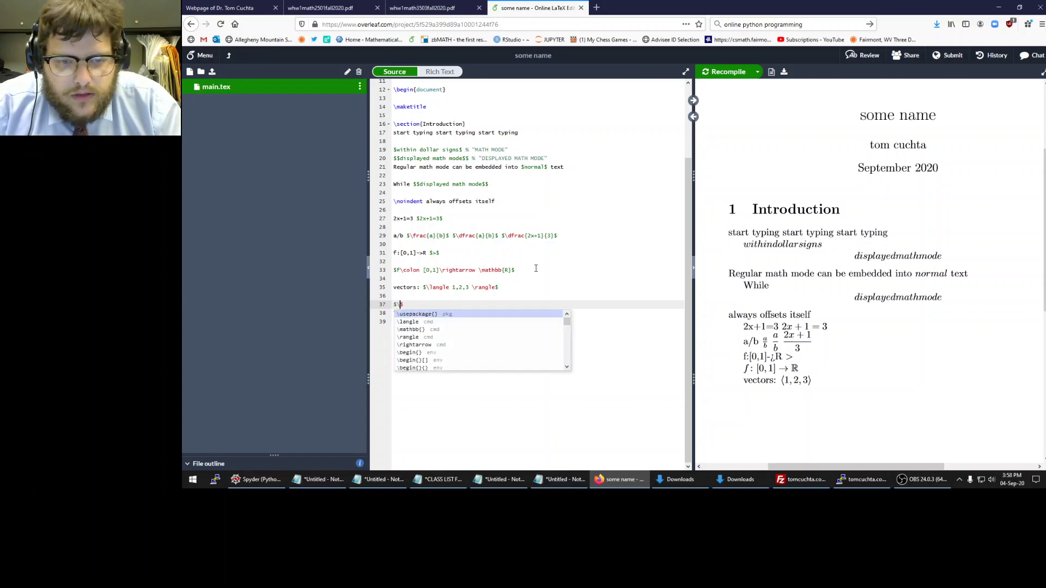
type("\\langle \\dfrac{a}{b}")
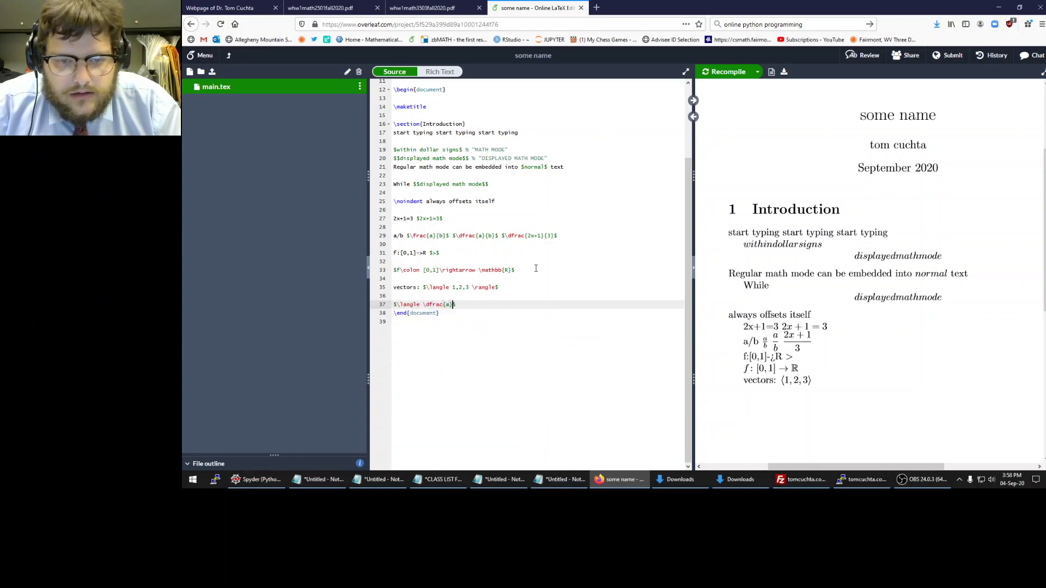
type(", \\dfrac{c}{d")
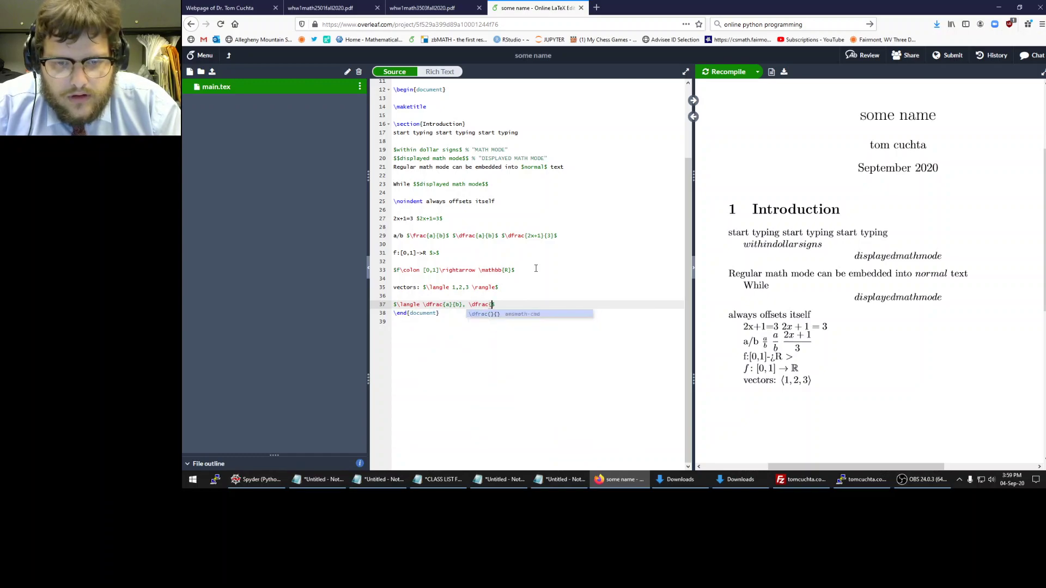
type("} \rangle")
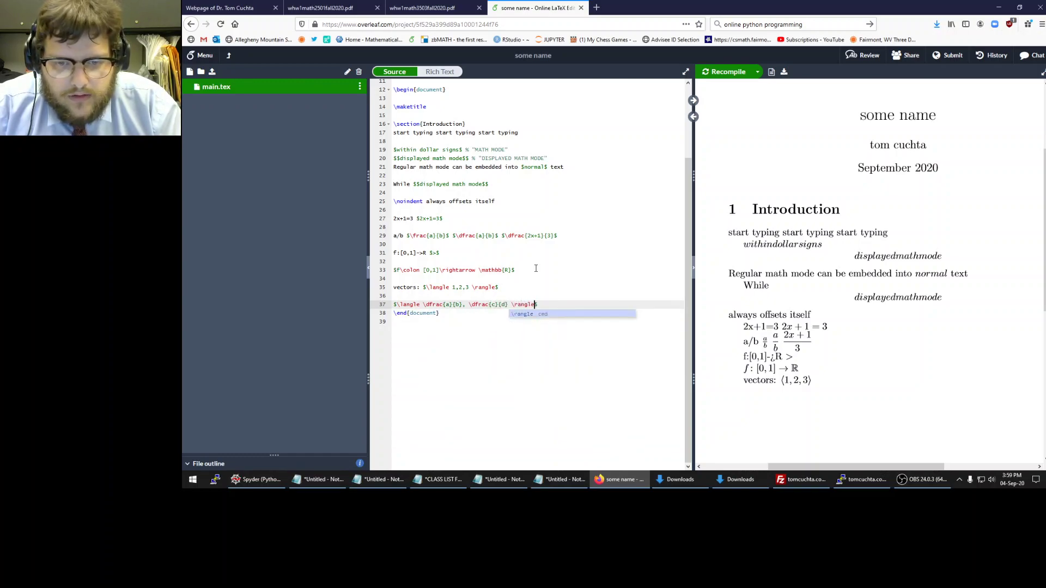
Recompile the document and examine the size of the angle brackets around the fraction vector in the preview
key("Right")
key("Right")
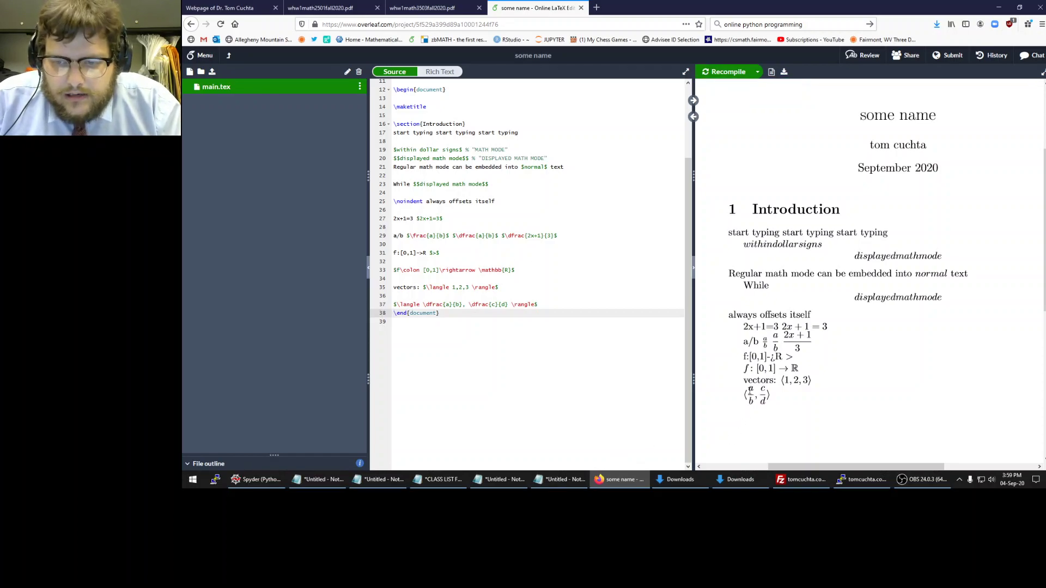
left_click_drag(745, 399, 766, 398)
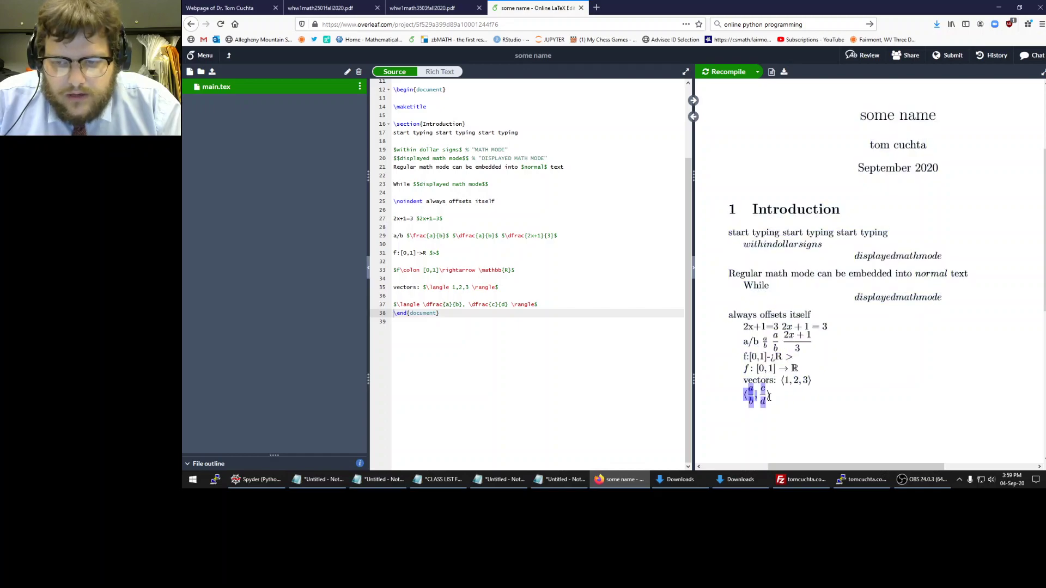
left_click(770, 398)
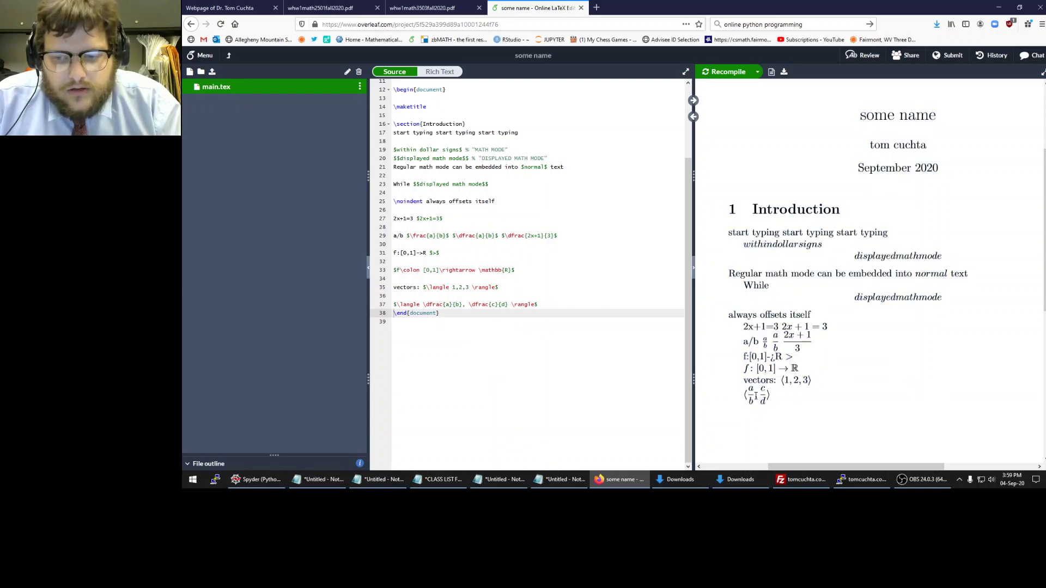
left_click_drag(745, 394, 760, 400)
left_click(765, 401)
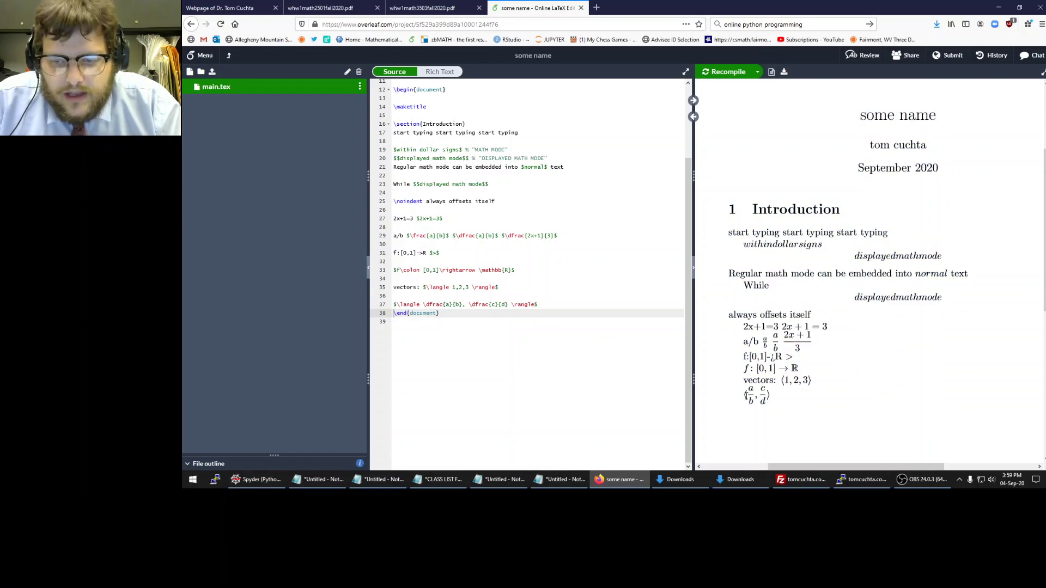
Try inserting \displaystyle before \langle in the fraction vector's line
left_click(396, 305)
type("\\displaystyle")
key("End")
key("Left")
key("Left")
key("Left")
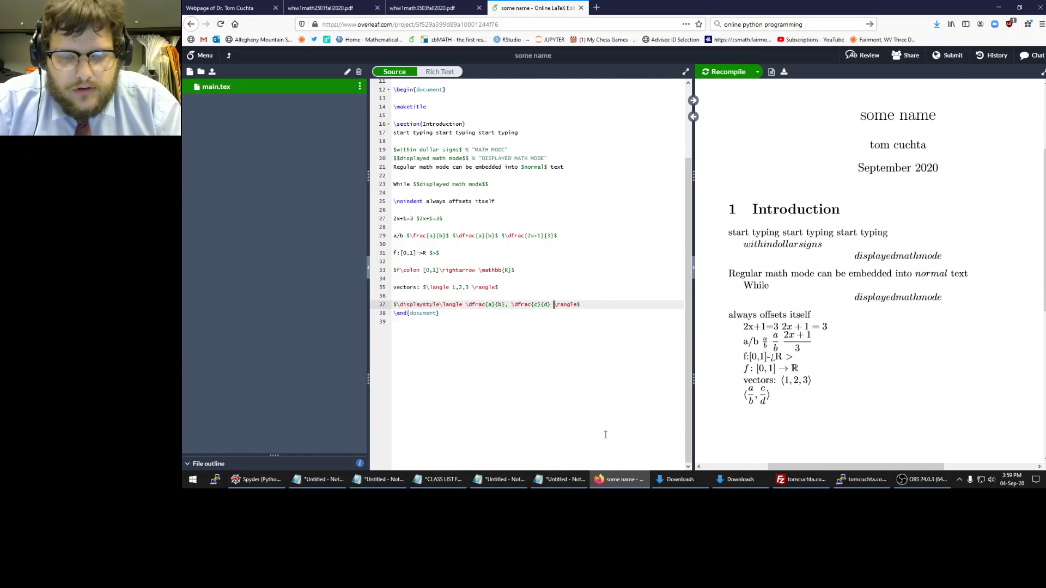
Replace \displaystyle with \left directly before \langle in the fraction vector's line
key("shift+Right")
key("shift+Right")
key("shift+Right")
key("shift+Right")
key("shift+Right")
key("shift+Right")
key("shift+Right")
key("shift+Right")
key("shift+Right")
key("shift+Right")
key("shift+Right")
key("shift+Right")
key("shift+Right")
key("shift+Right")
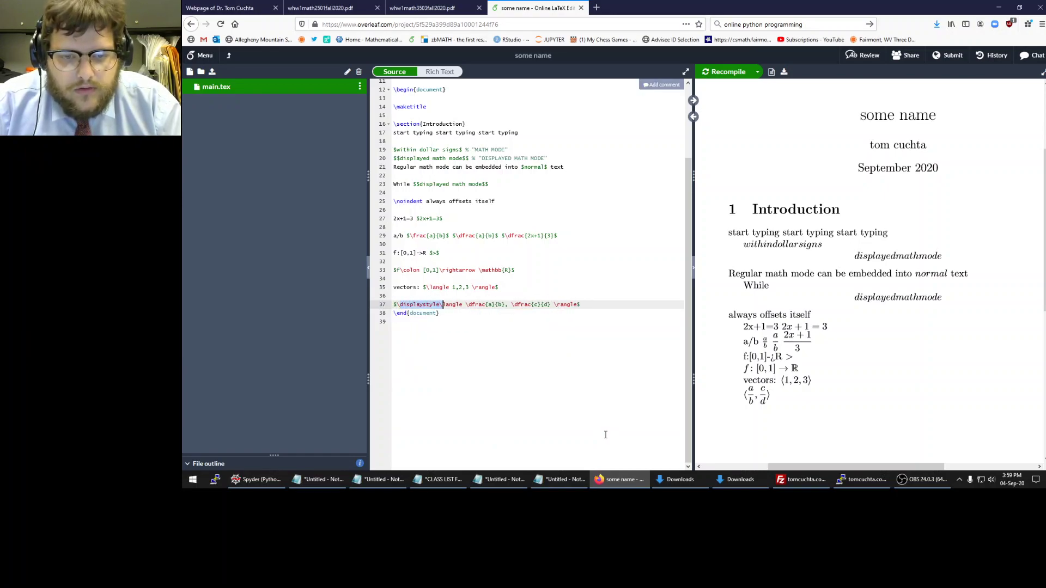
key("shift+Left")
type("\\le")
key("Return")
Insert \right directly before \rangle in the fraction vector's line and recompile
key("End")
key("Left")
key("Left")
key("Left")
key("Left")
key("Left")
key("Left")
key("Left")
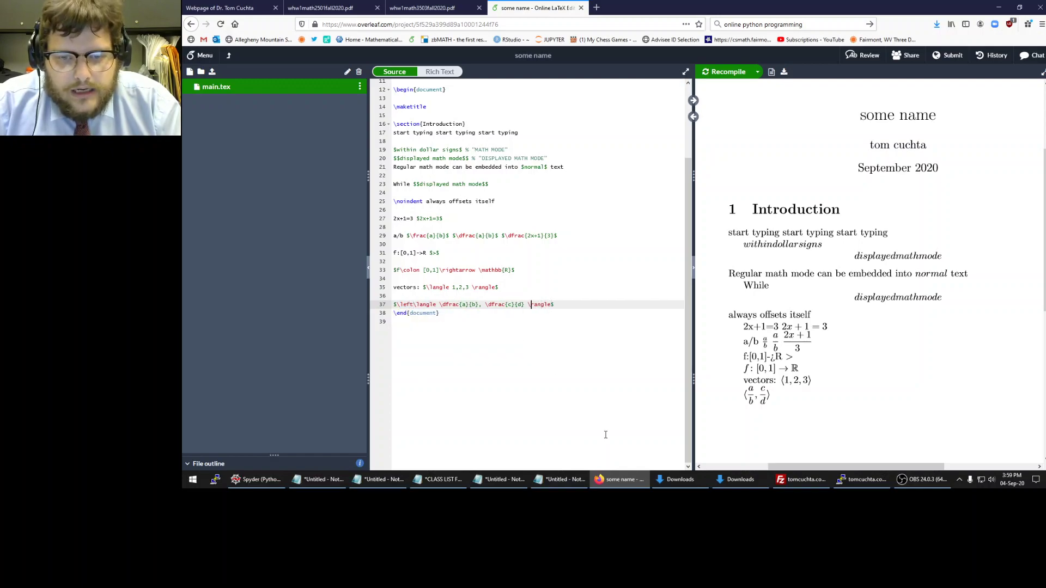
type("right\\")
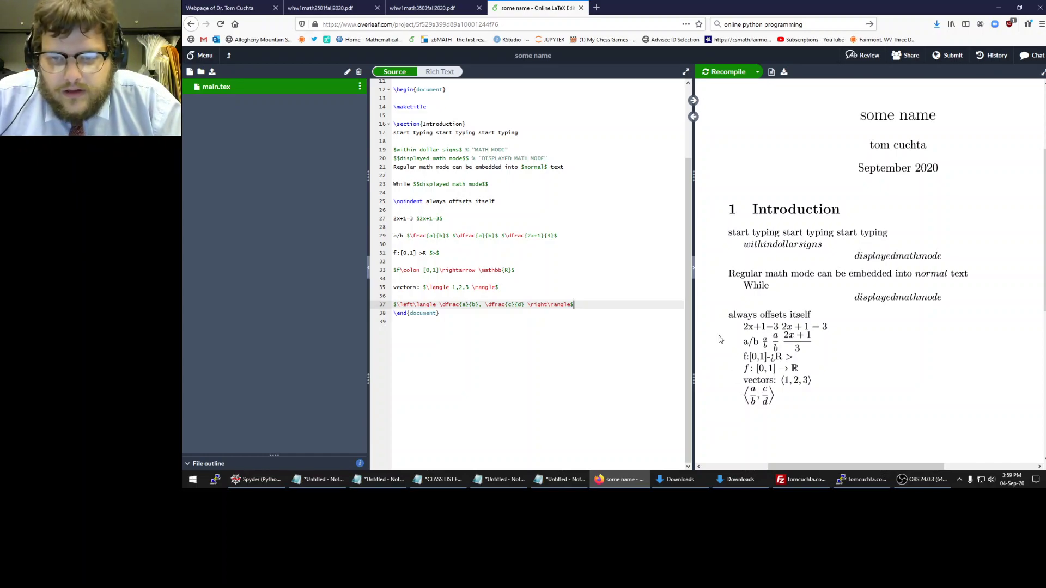
Consult the AB vector in whw1math3503fall2020.pdf, and add a paragraph $\vec{x}$ $\vec{AB}$ below the fraction vector in Overleaf, recompiling the document
left_click(450, 4)
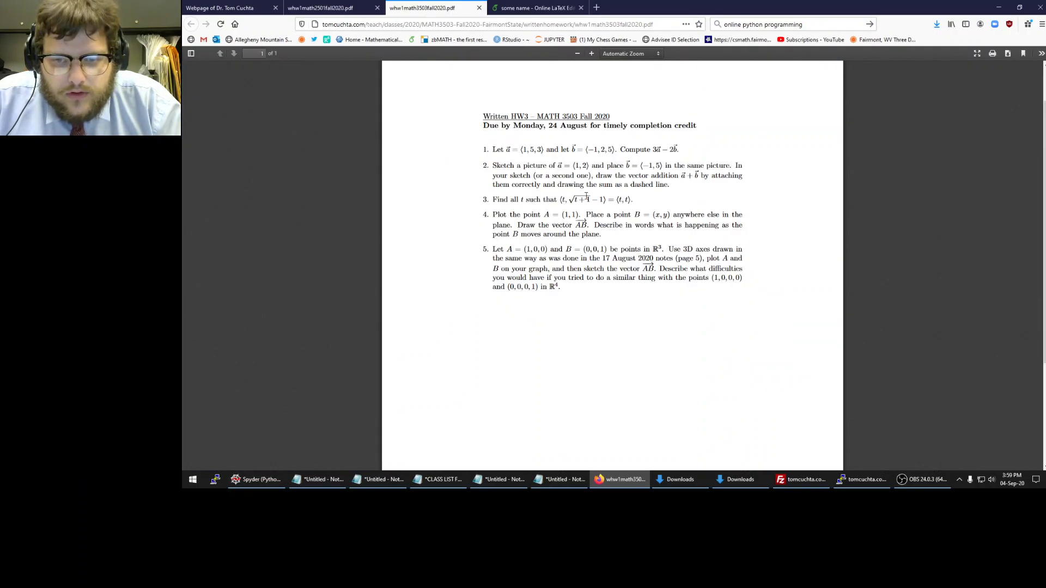
double_click(583, 226)
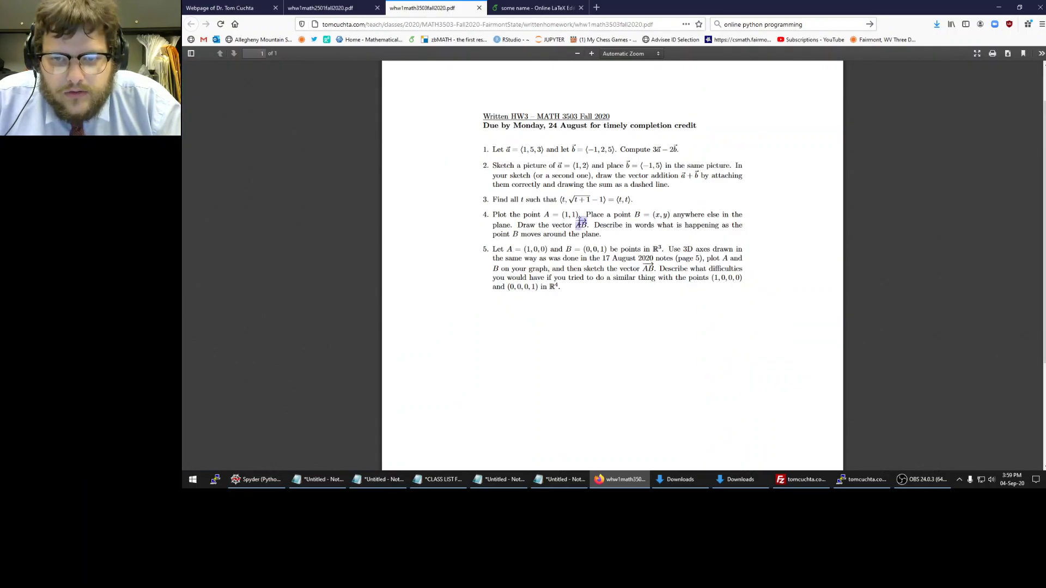
key("ctrl+Tab")
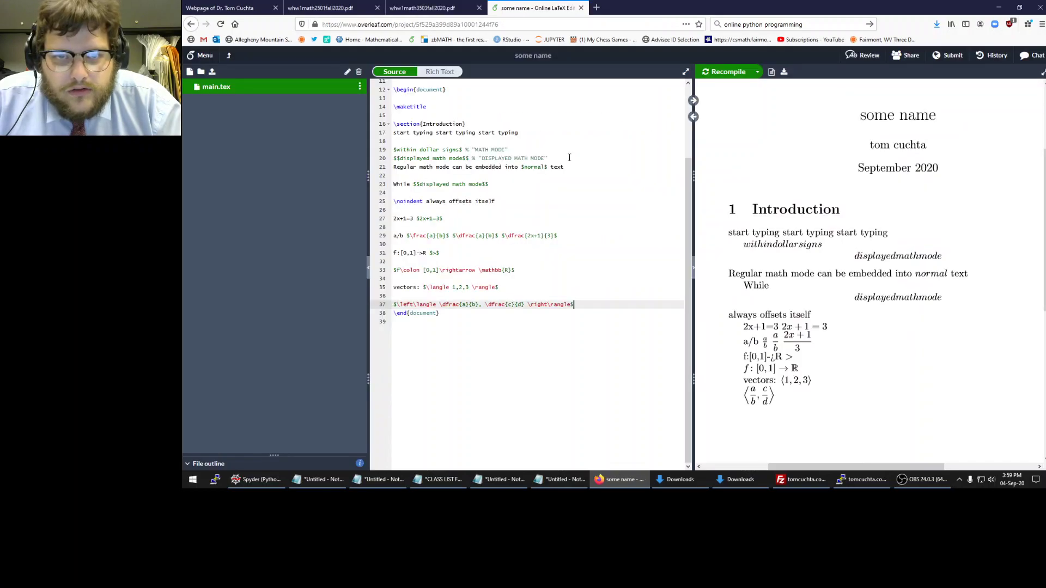
key("Return")
key("Return")
type("$")
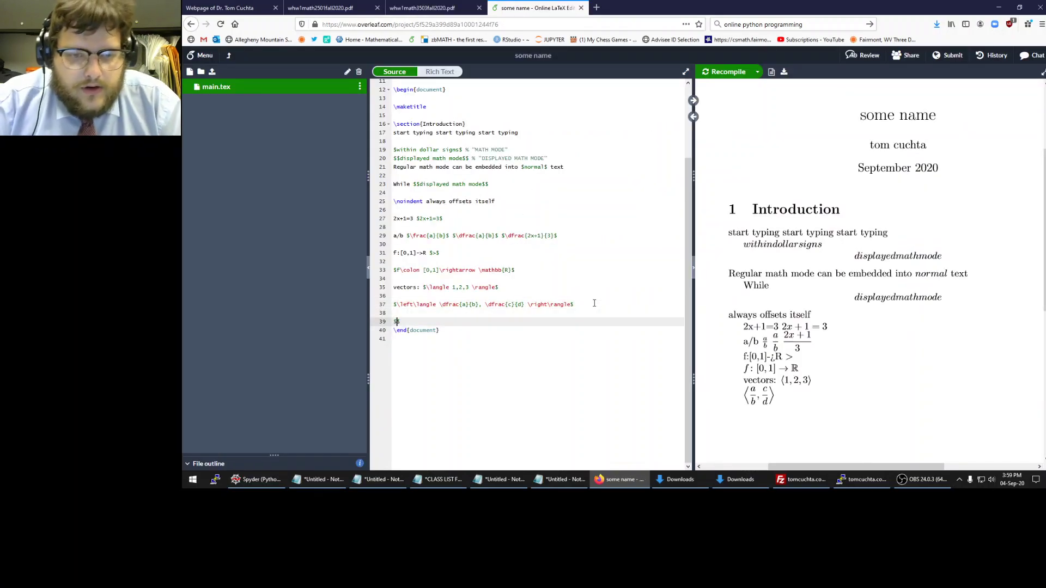
type("\\vec{x}$")
key("ctrl+s")
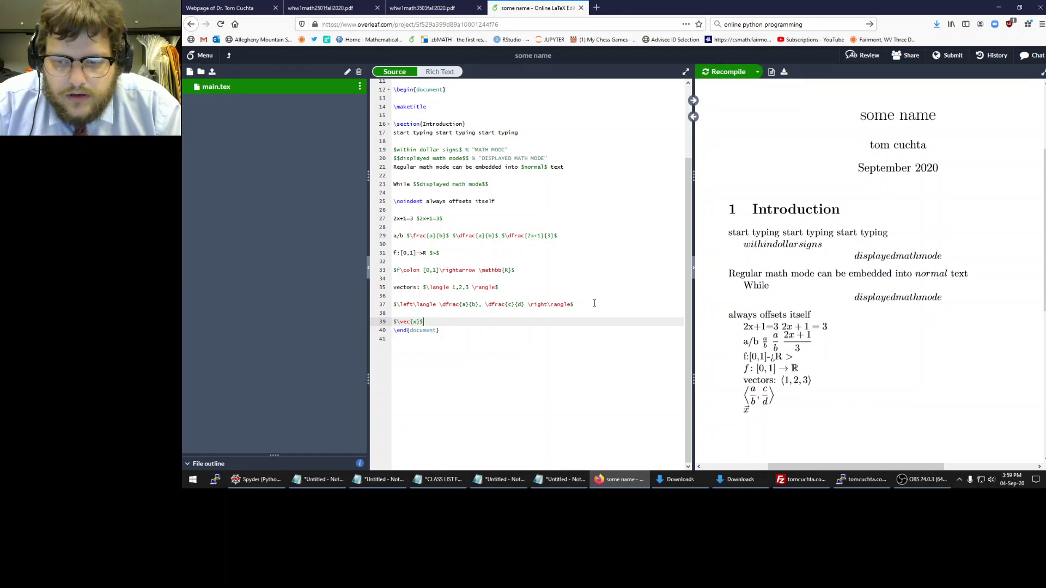
type("$\\vec{AB}$")
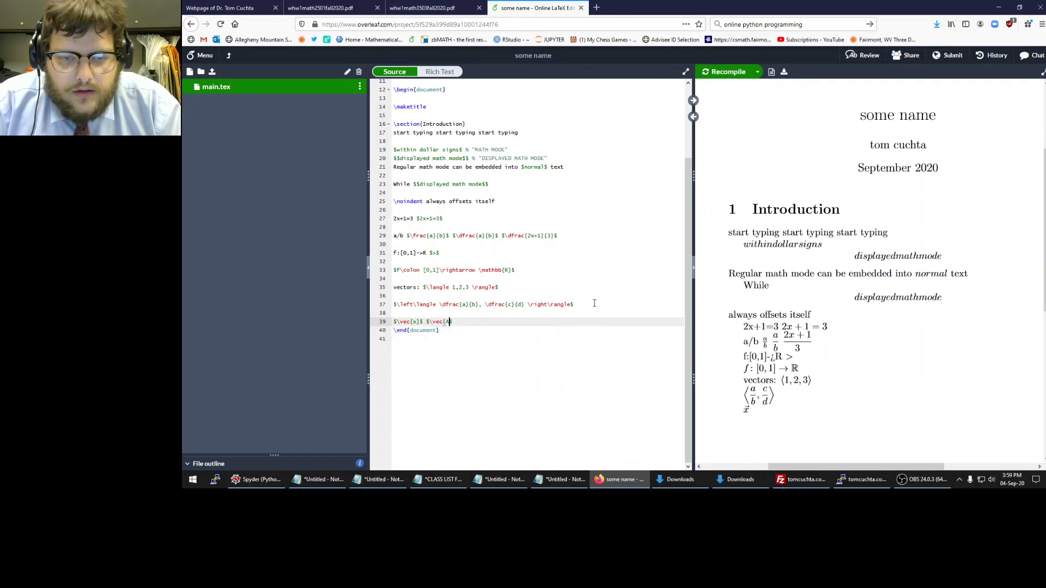
key("ctrl+s")
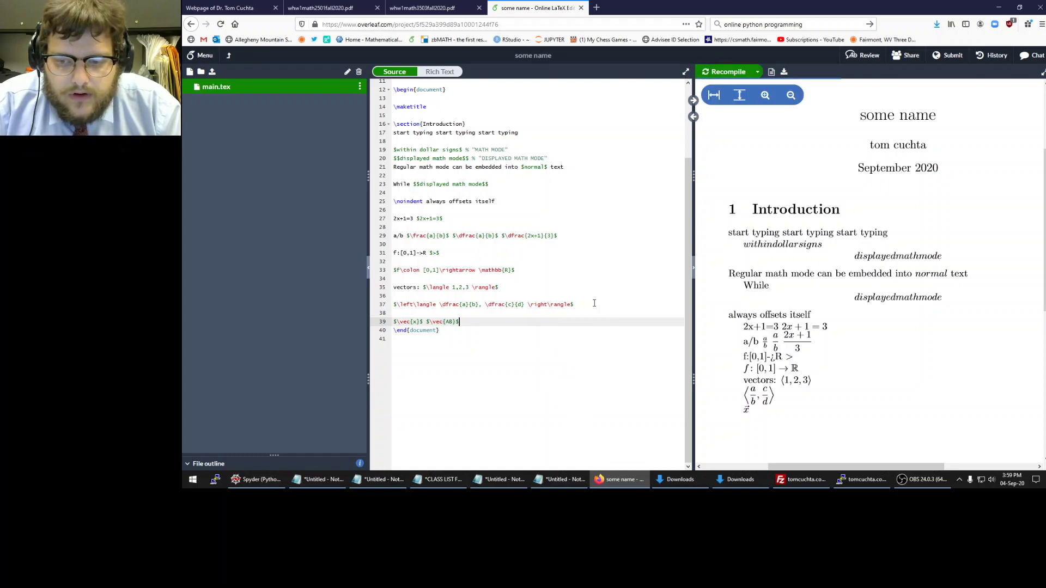
Replace \vec with \overrightarrow over AB and recompile
key("Left")
key("Left")
key("Left")
key("Left")
key("BackSpace")
key("BackSpace")
key("BackSpace")
type("overrightarrow")
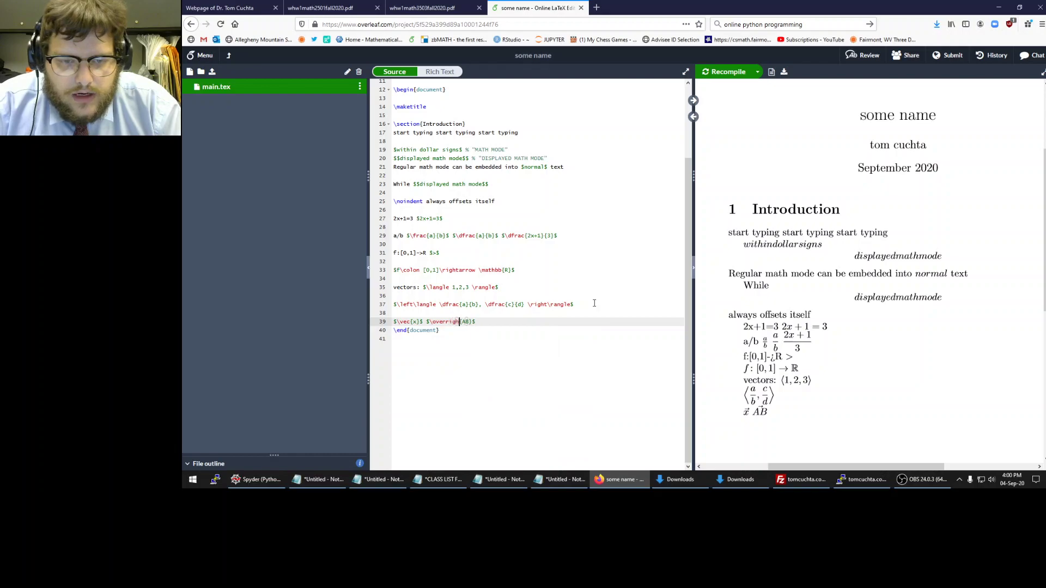
key("ctrl+s")
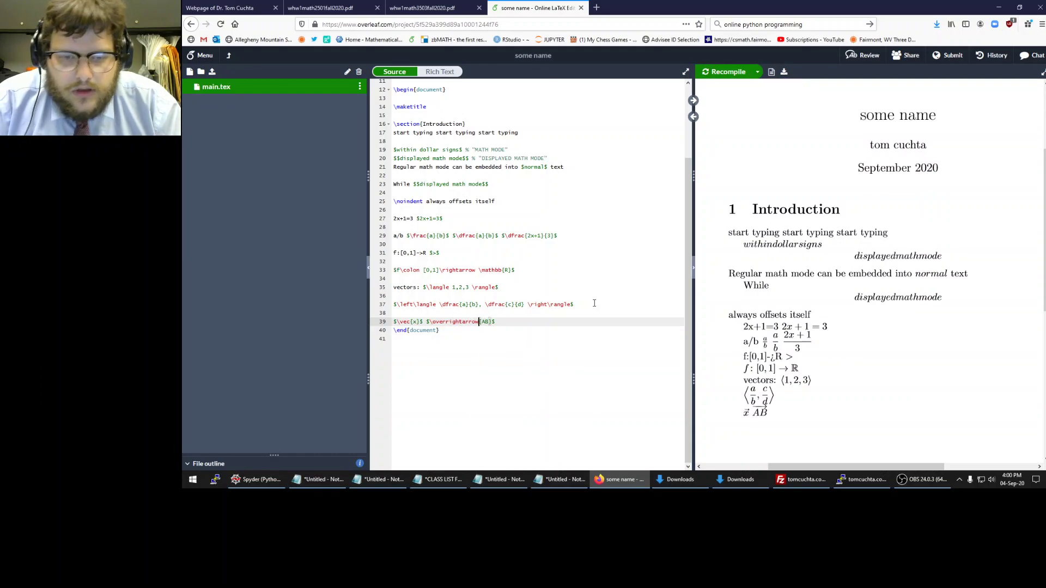
Consult the square root in the homework PDF, and add a new paragraph $\sqrt{abcd}$ below the vector notation line in Overleaf, recompiling the document
key("End")
key("Return")
key("ctrl+shift+Tab")
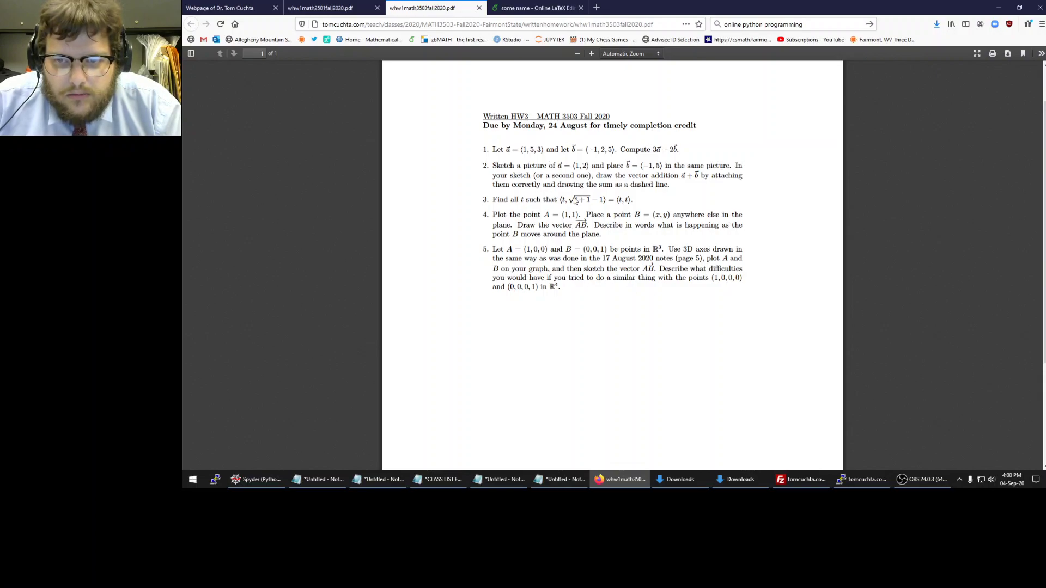
key("ctrl+Tab")
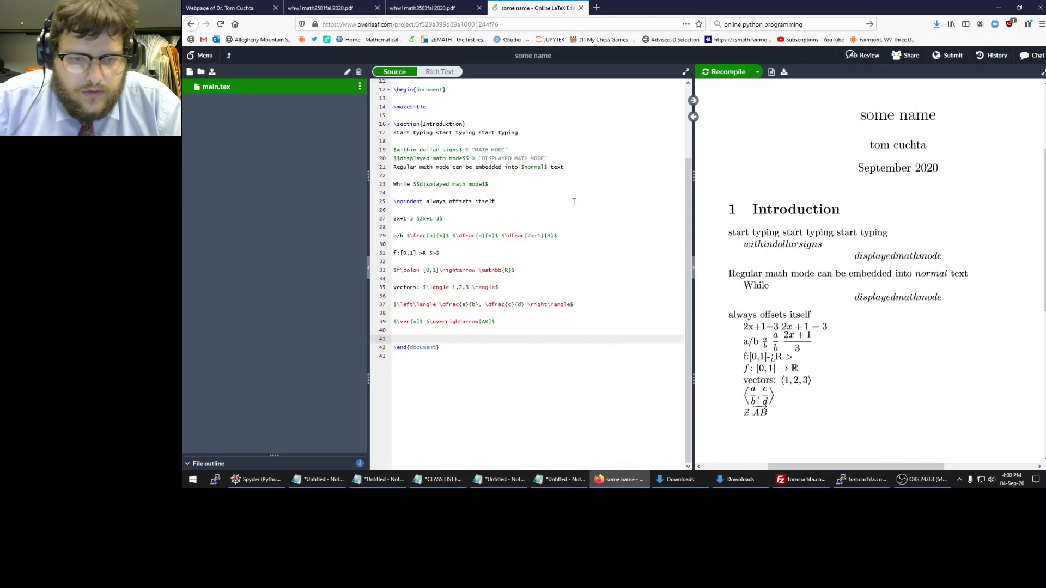
type("$\\sqrt{")
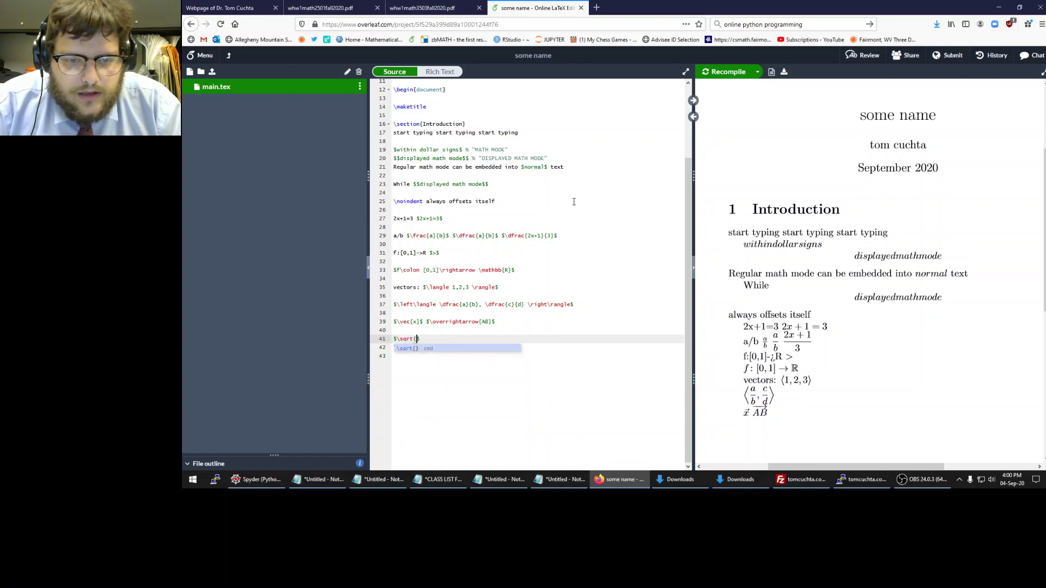
type("abcd")
type("}")
key("ctrl+s")
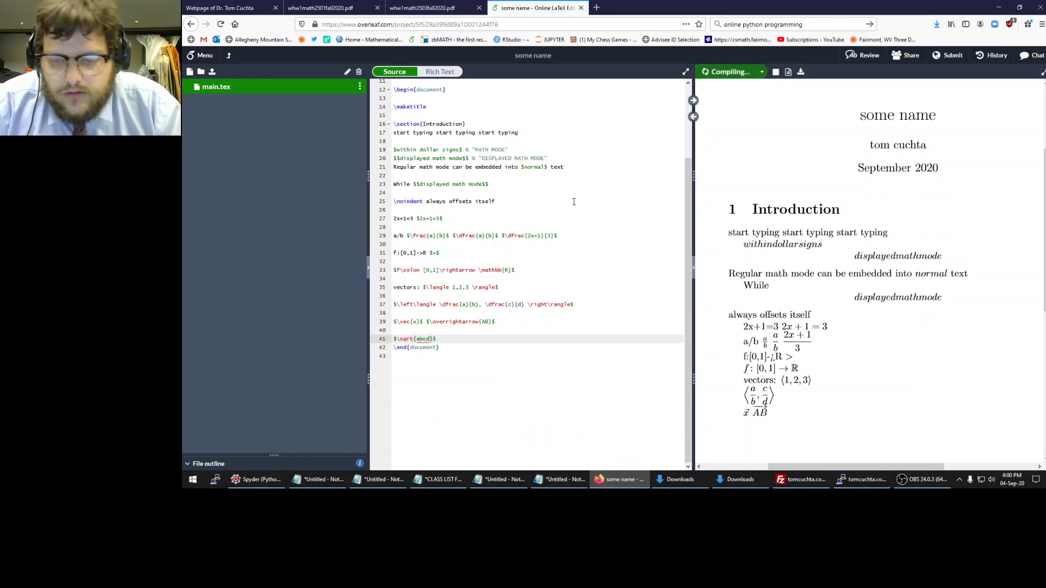
Append the fifth root $\sqrt[5]{xyz}$ after $\sqrt{abcd}$ on the same line and recompile
key("Right")
type("$\\sqrt")
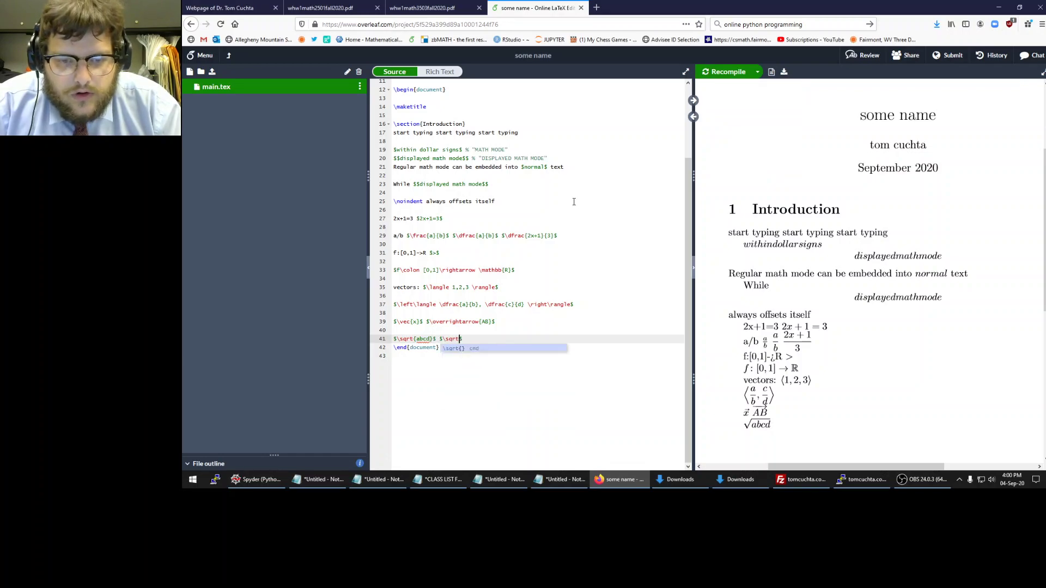
type("[")
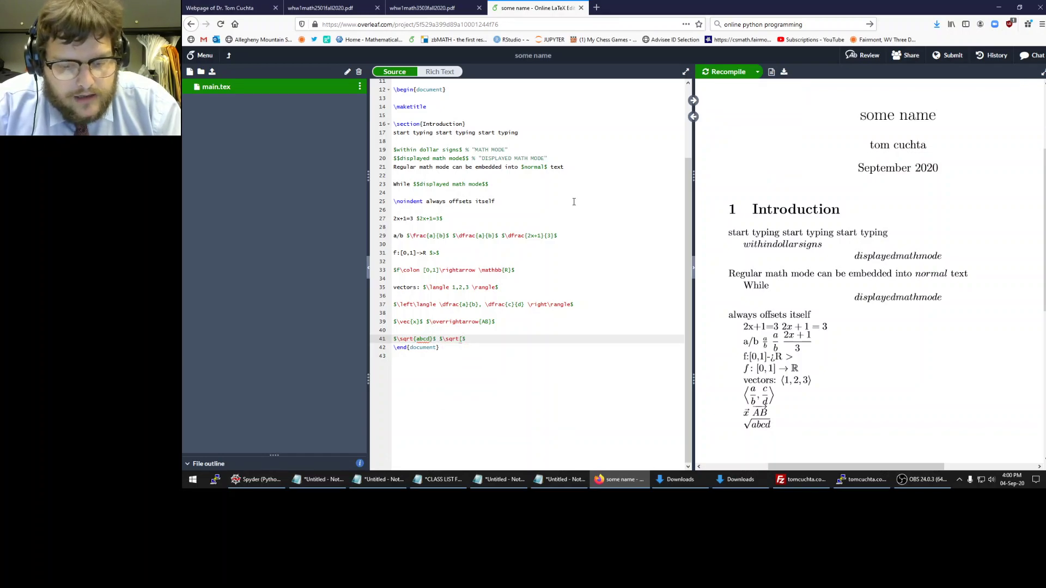
type("5]{x")
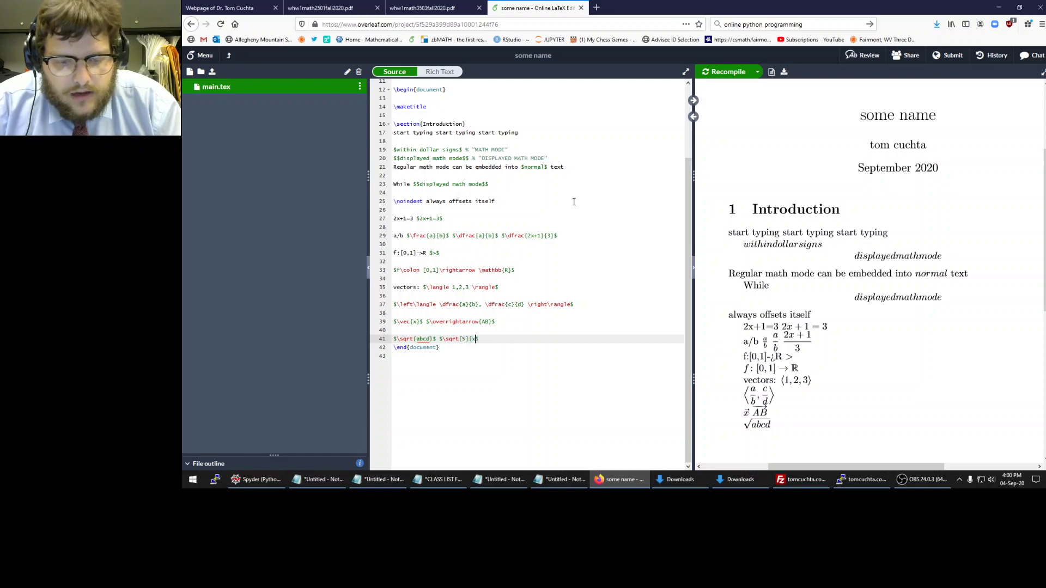
type("yz}")
key("ctrl+s")
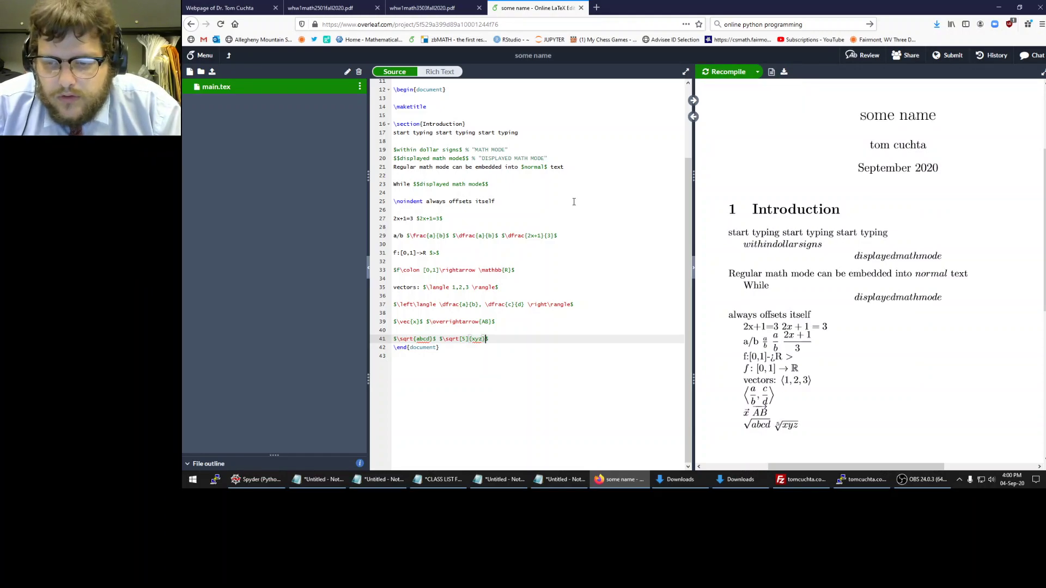
Glance at the homework PDF, and append the dot product $\vec{x} \cdot \vec{y}$ to the roots line in Overleaf, recompiling the document
key("ctrl+shift+Tab")
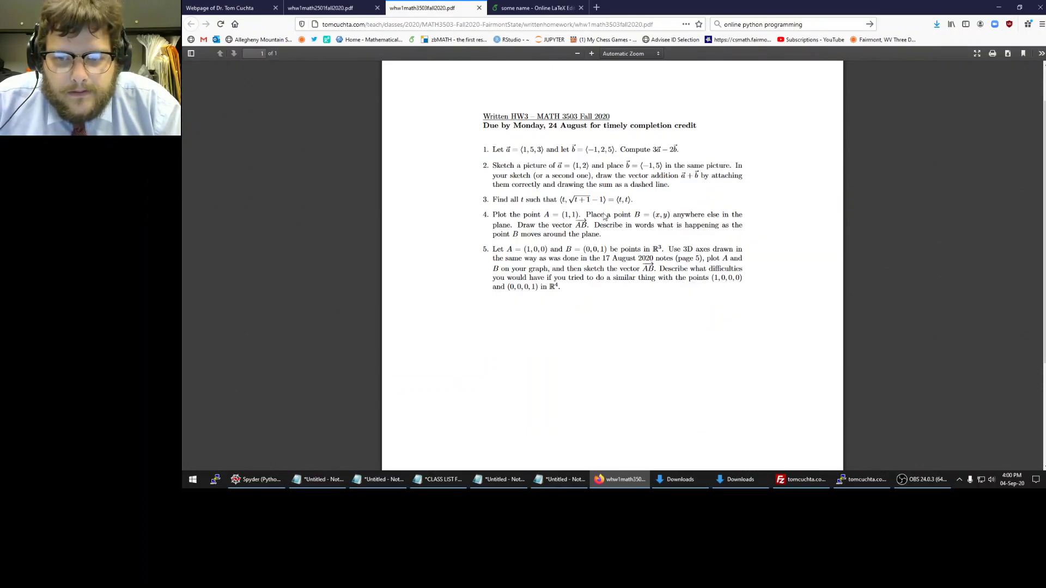
key("ctrl+Tab")
type("$\\vec{x} \\")
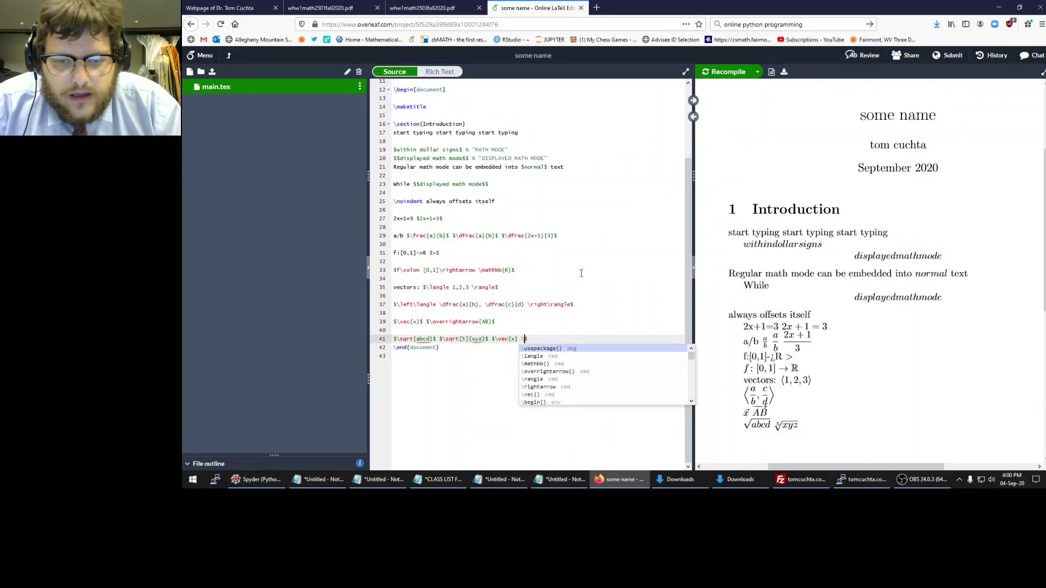
type("cdot \\vec{y}$")
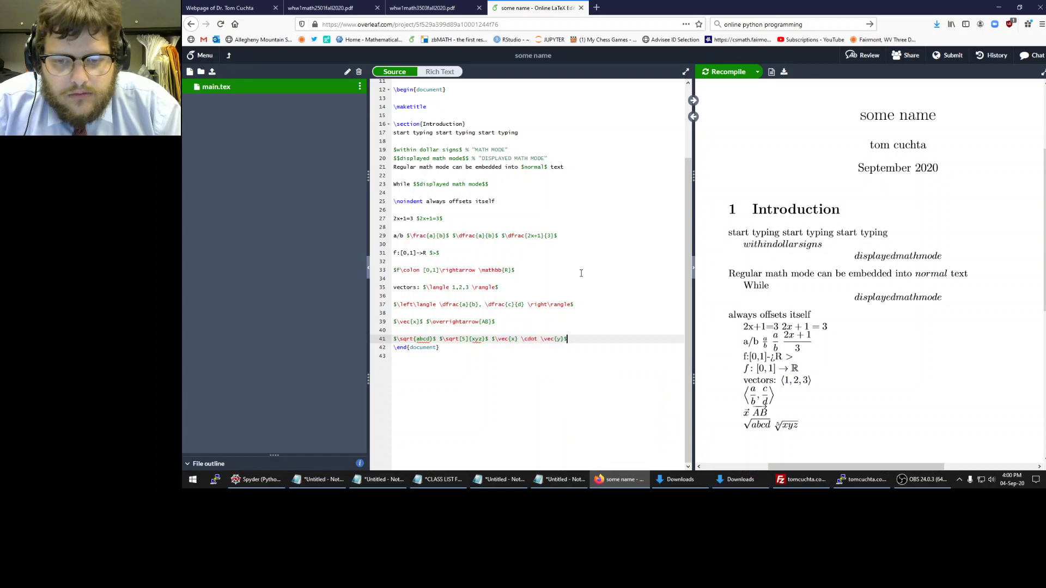
key("ctrl+s")
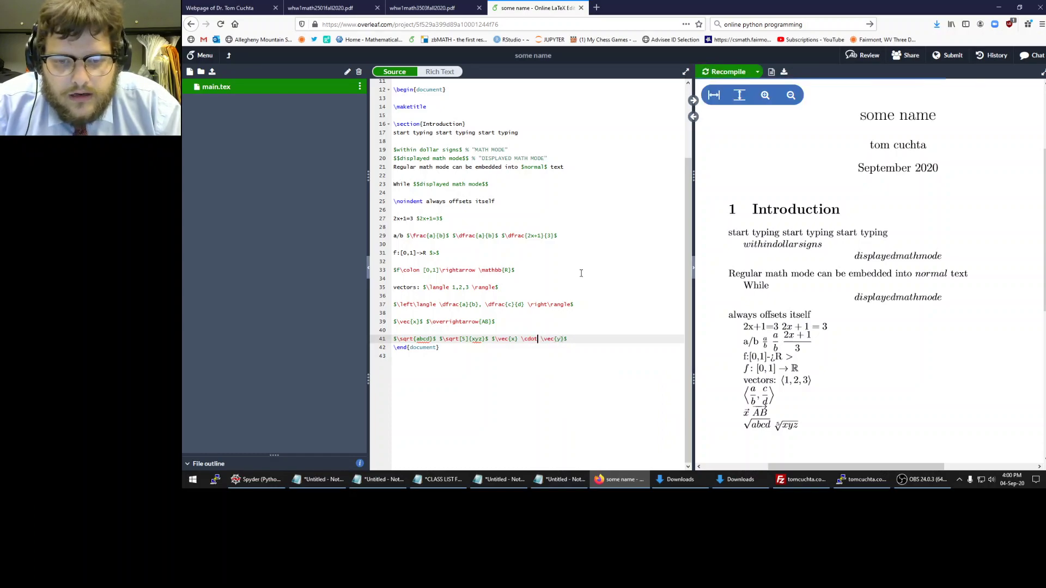
Insert \times after \cdot in the vector product of x and y and recompile
key("Left")
key("Left")
key("Left")
key("Left")
key("Left")
key("Left")
key("Left")
key("Left")
type("imes")
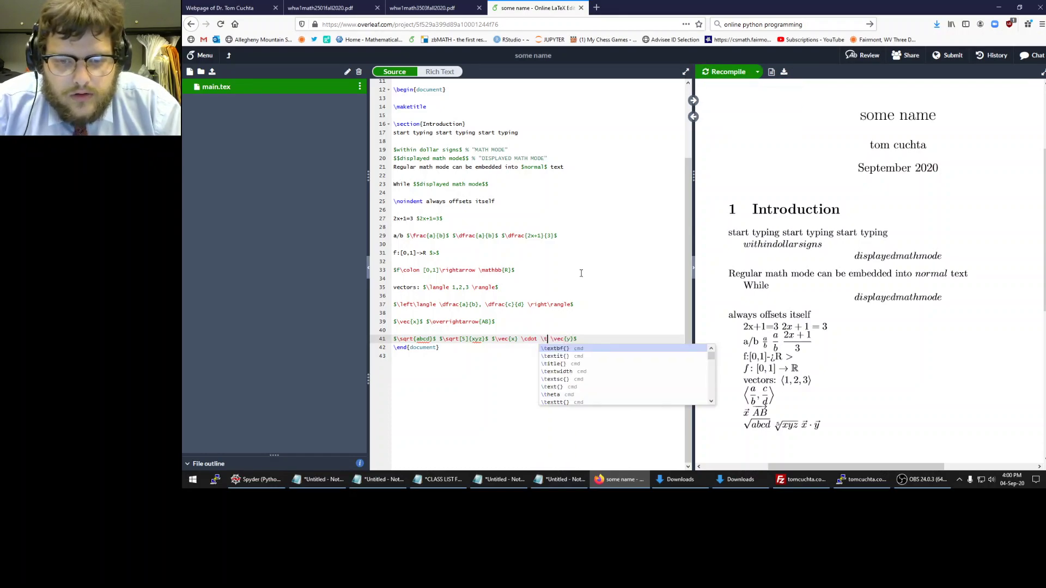
key("ctrl+s")
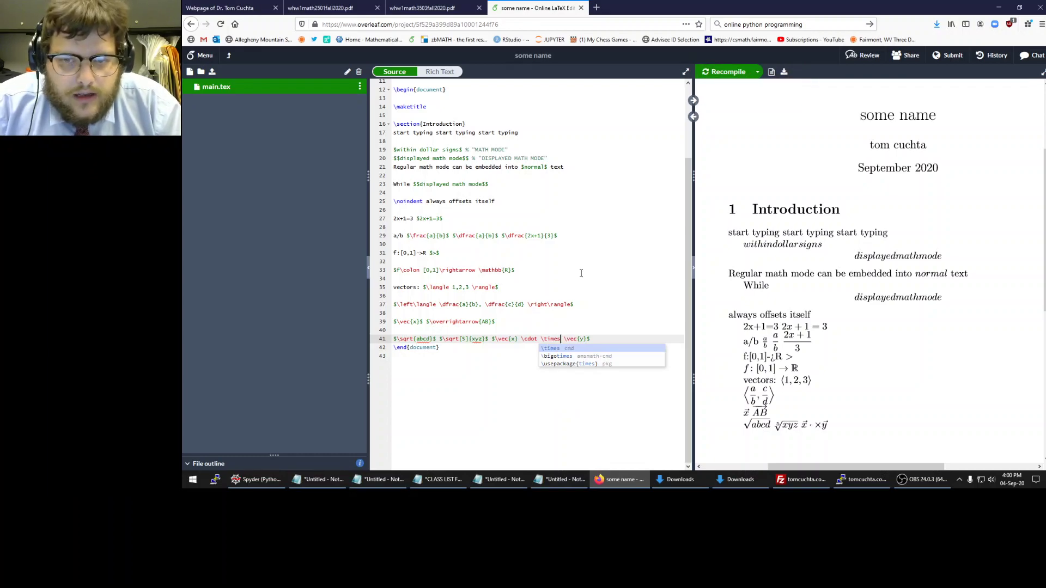
Add a new paragraph containing the integral $\int_a^b f(x) dx$ below the roots line and recompile
key("End")
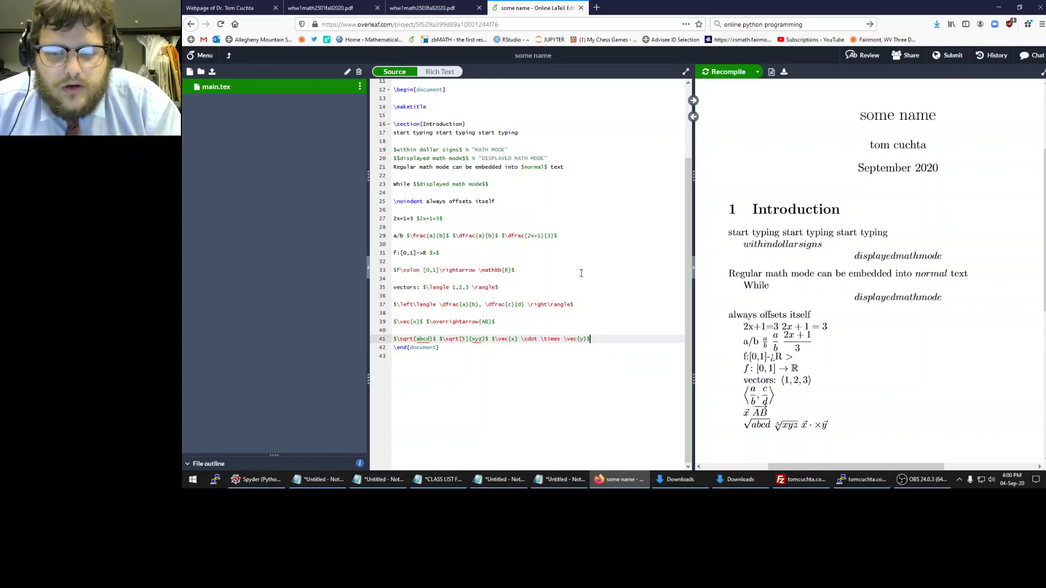
key("Return")
key("Return")
type("$\\displa$")
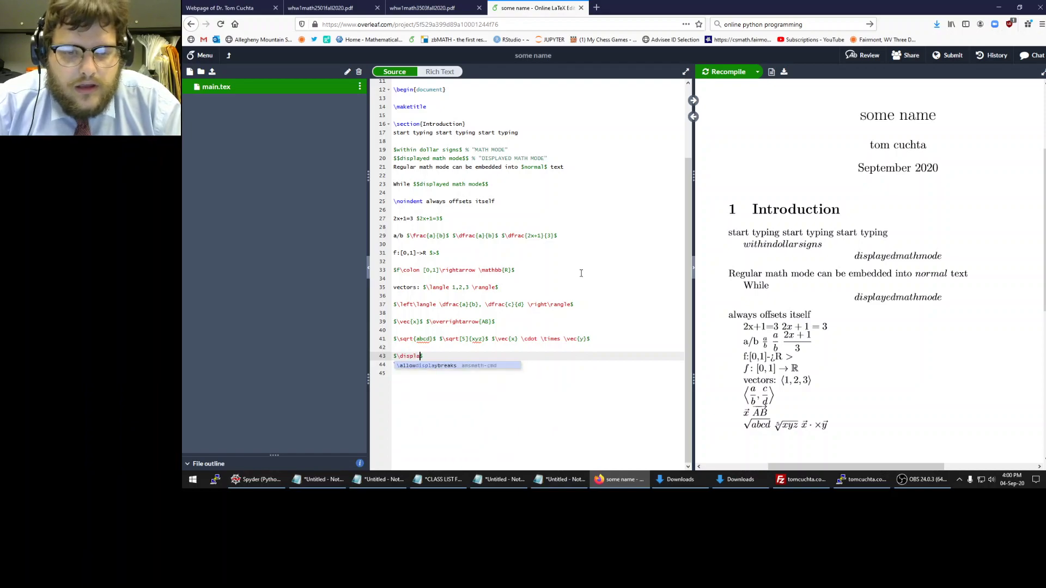
key("BackSpace")
key("BackSpace")
key("BackSpace")
key("BackSpace")
type("int_a^")
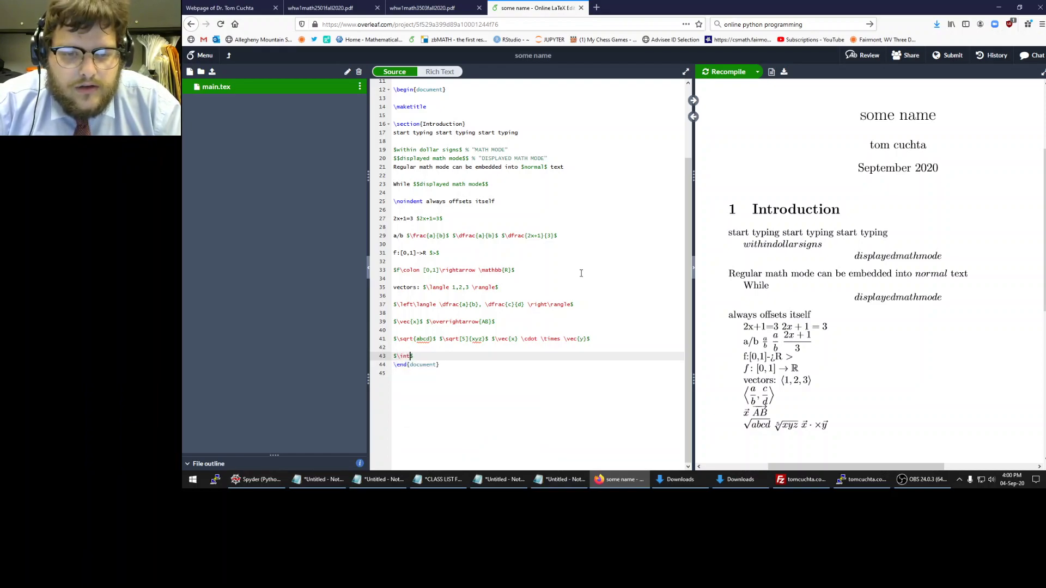
type("b f(x) dx")
key("ctrl+s")
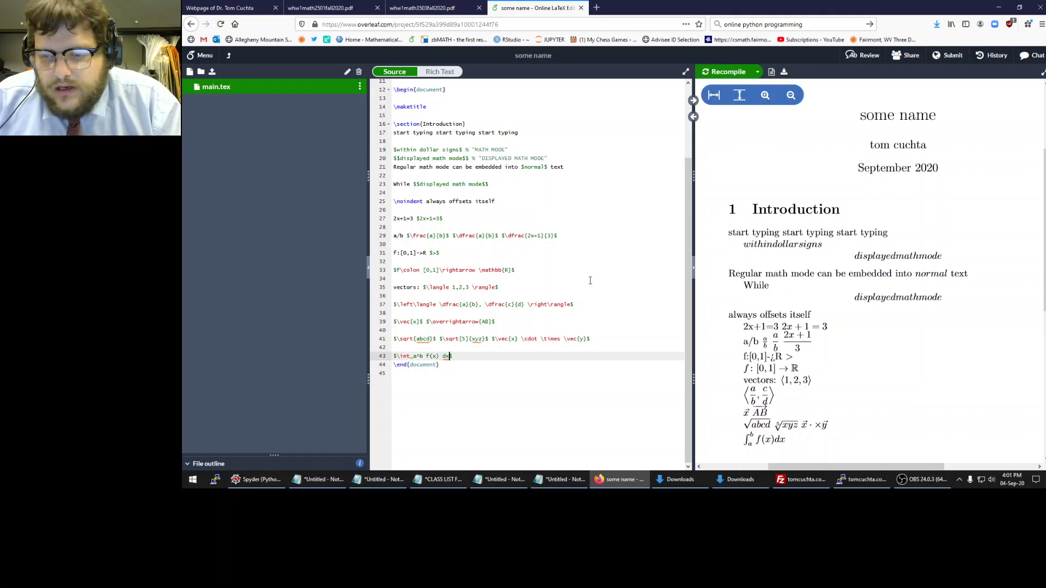
Insert \displaystyle before \int_a^b in the integral line and recompile the document
scroll(813, 236, "down", 2)
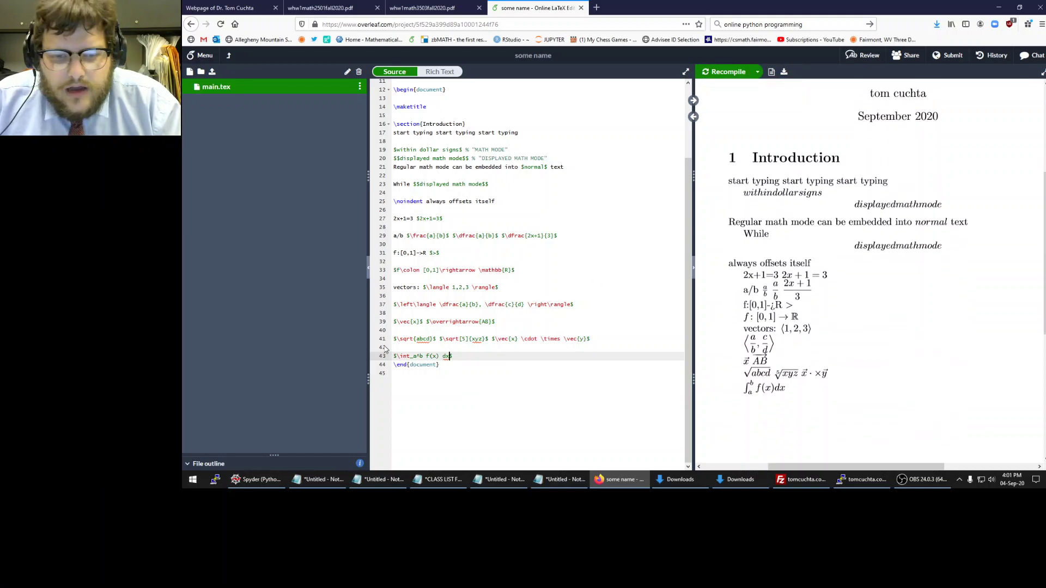
left_click(397, 356)
type("\\displaystyle")
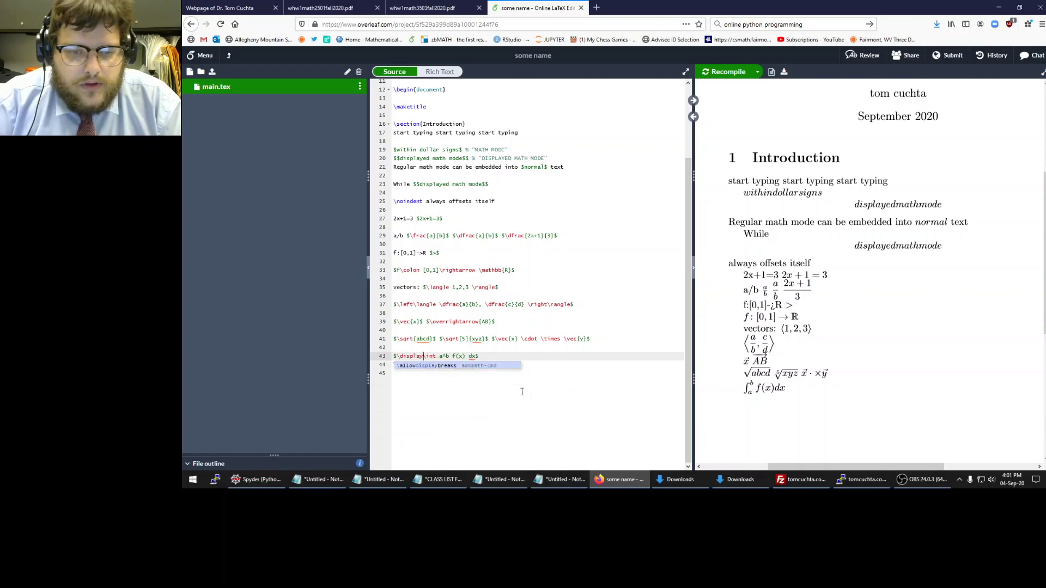
key("ctrl+s")
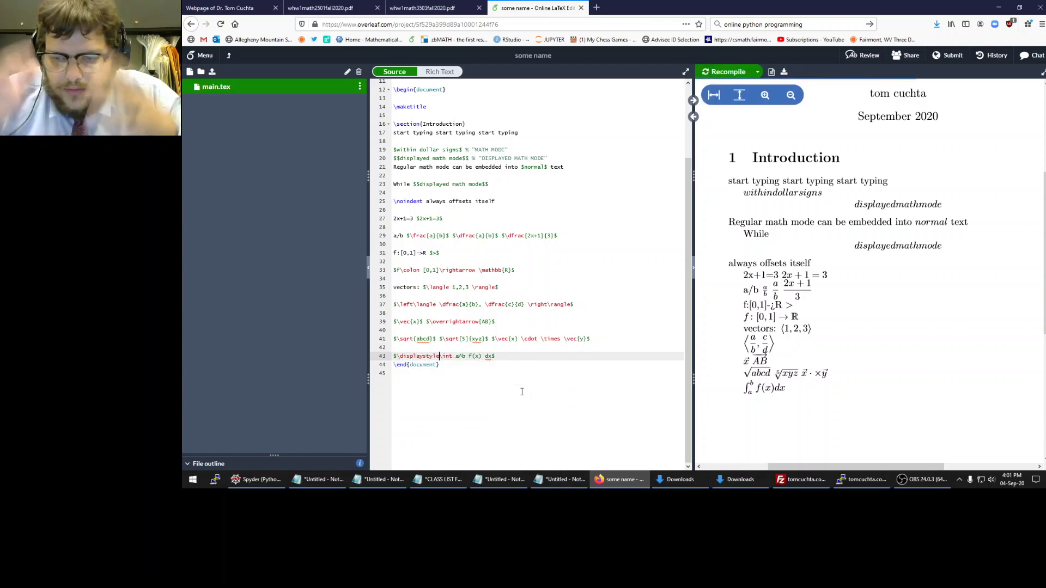
key("End")
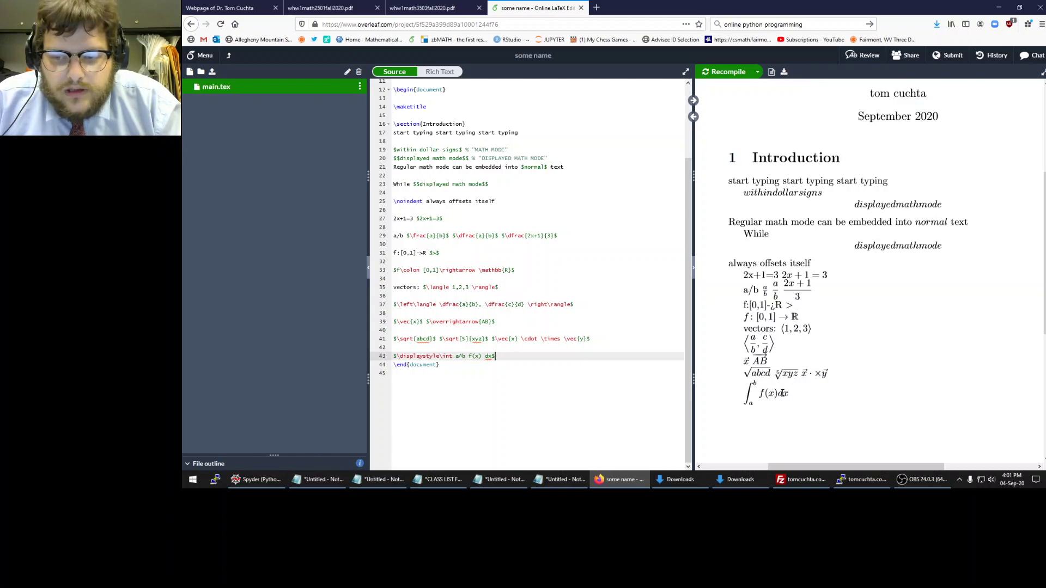
Wrap the d of dx in the integral in \text{d}, recompile, and check the differential in the PDF preview
double_click(780, 393)
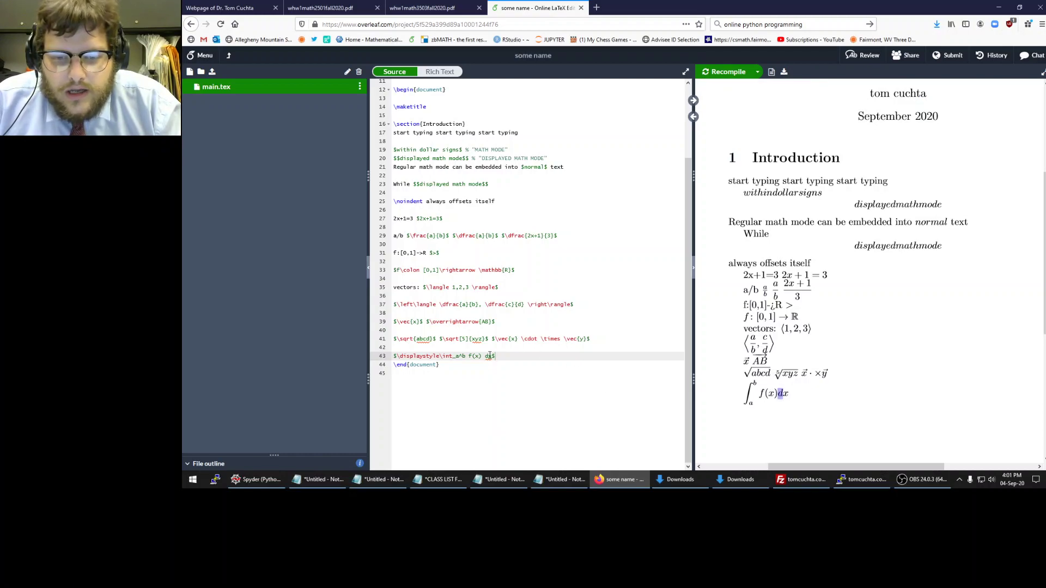
left_click(486, 356)
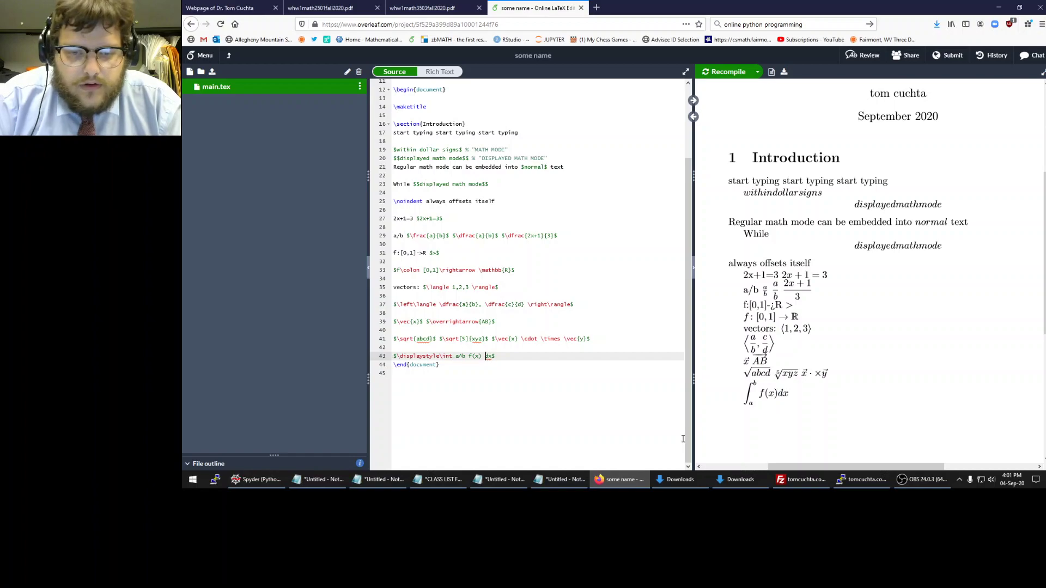
type("ext{")
key("Right")
type("}")
key("ctrl+s")
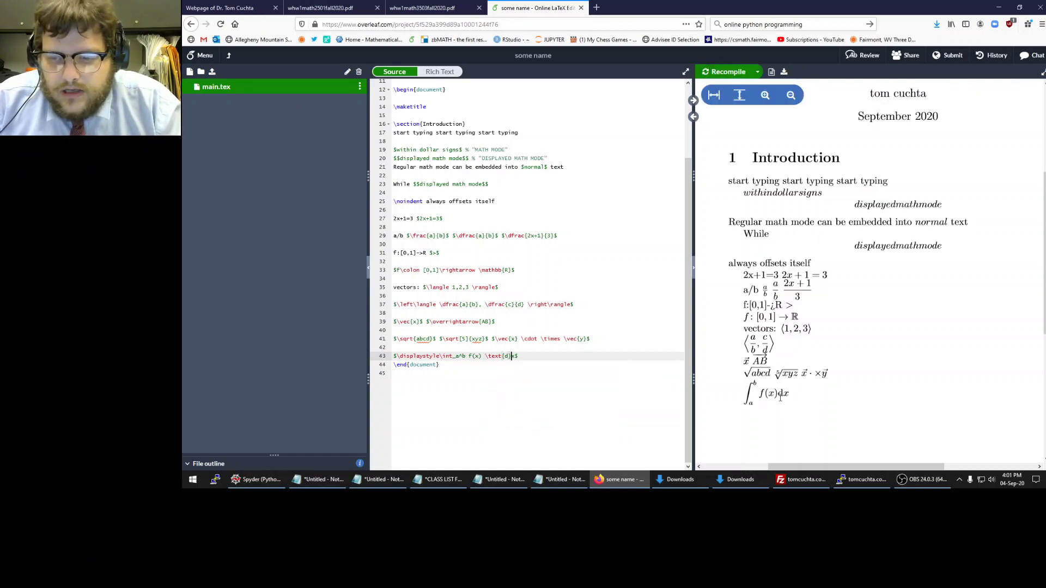
double_click(781, 394)
left_click(781, 395)
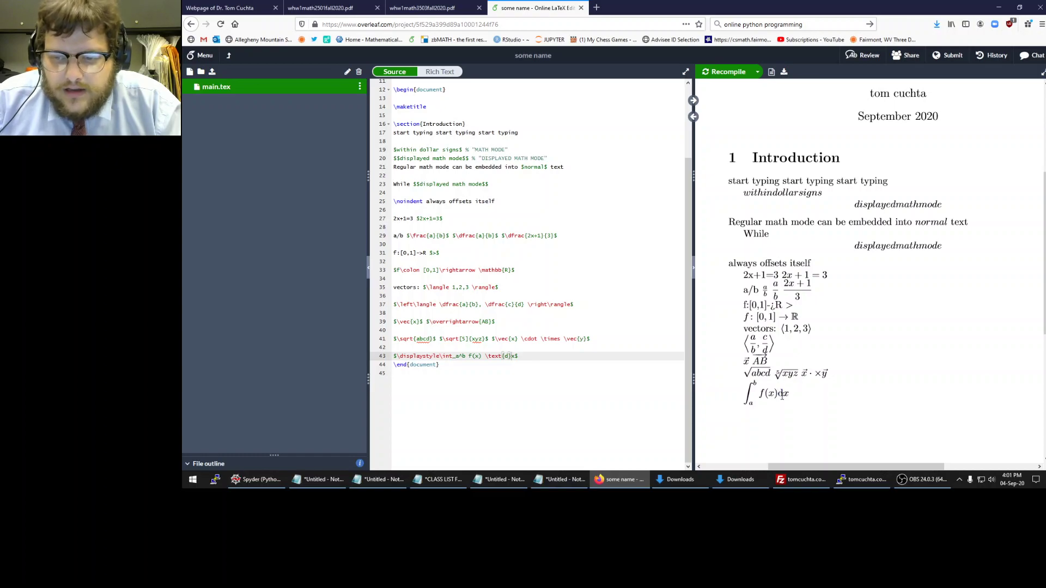
double_click(785, 393)
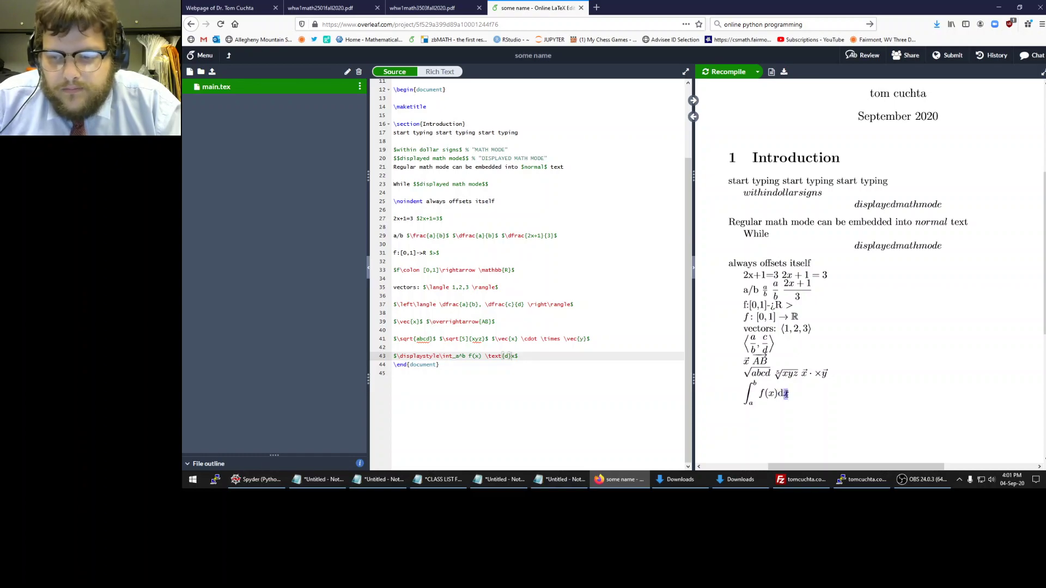
left_click(787, 393)
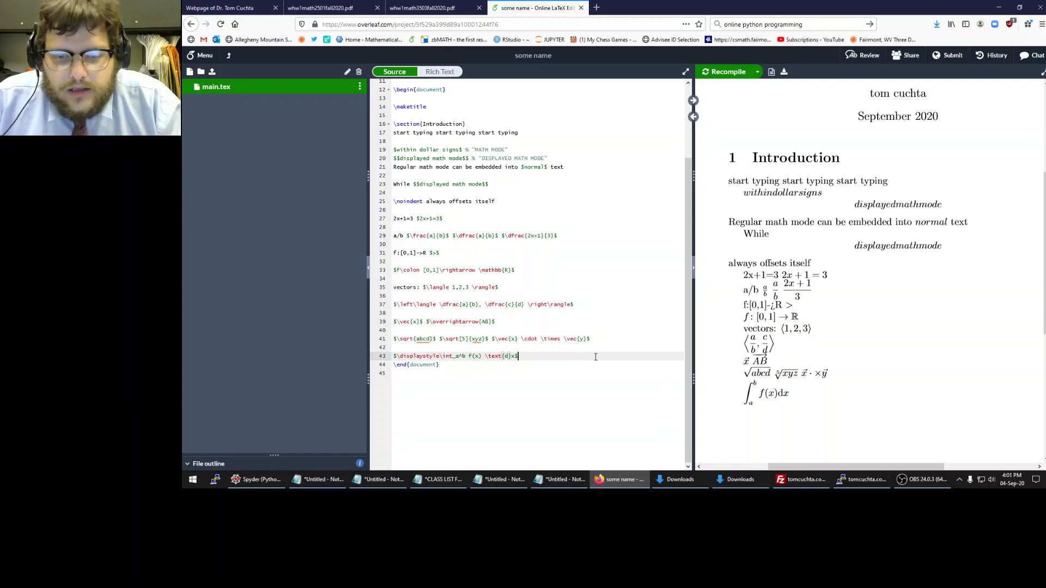
Add a new paragraph containing the derivative $\dfrac{\mathrm{d}f}{\mathrm{d}x}$ below the integral and recompile
key("Return")
key("Return")
type("$")
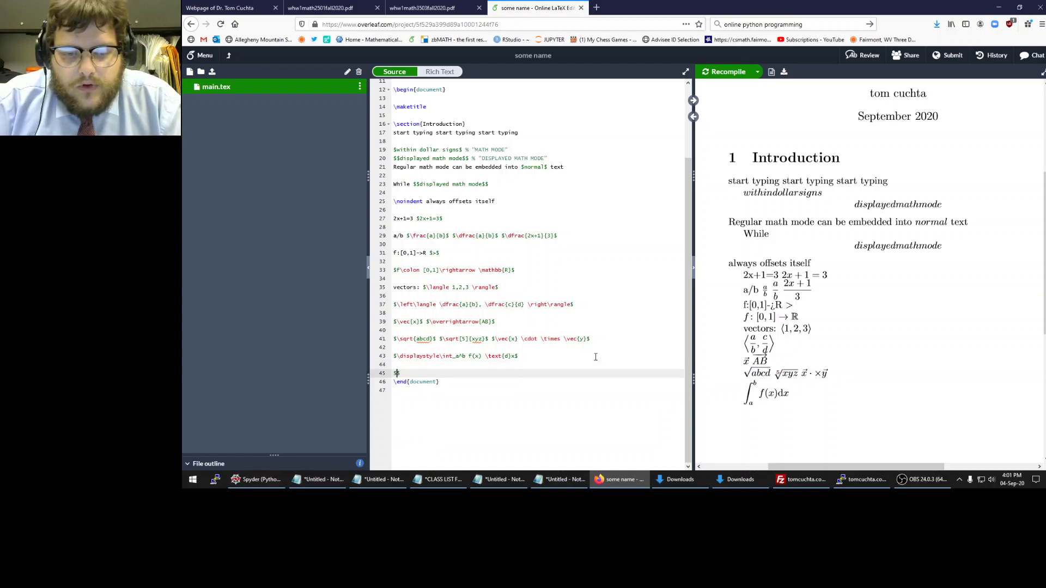
type("\\dfrac{\\mathrm")
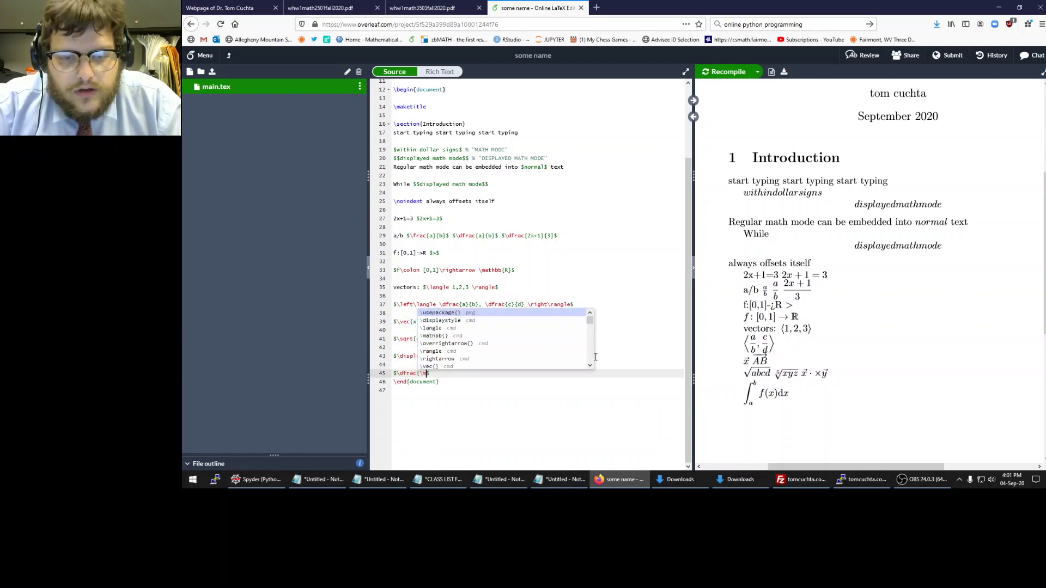
type("{d}f")
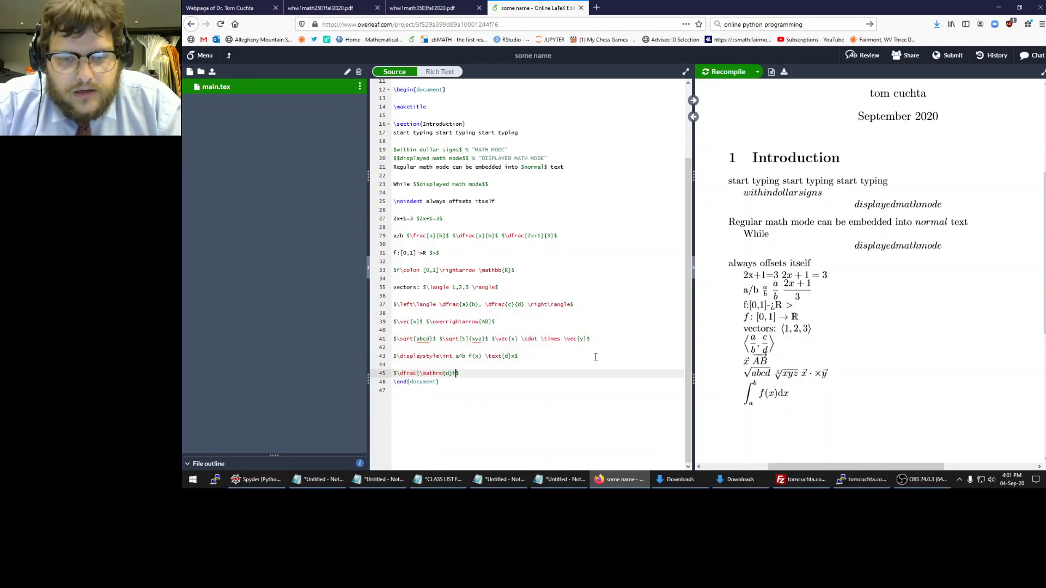
type("\\mathrm{d}x")
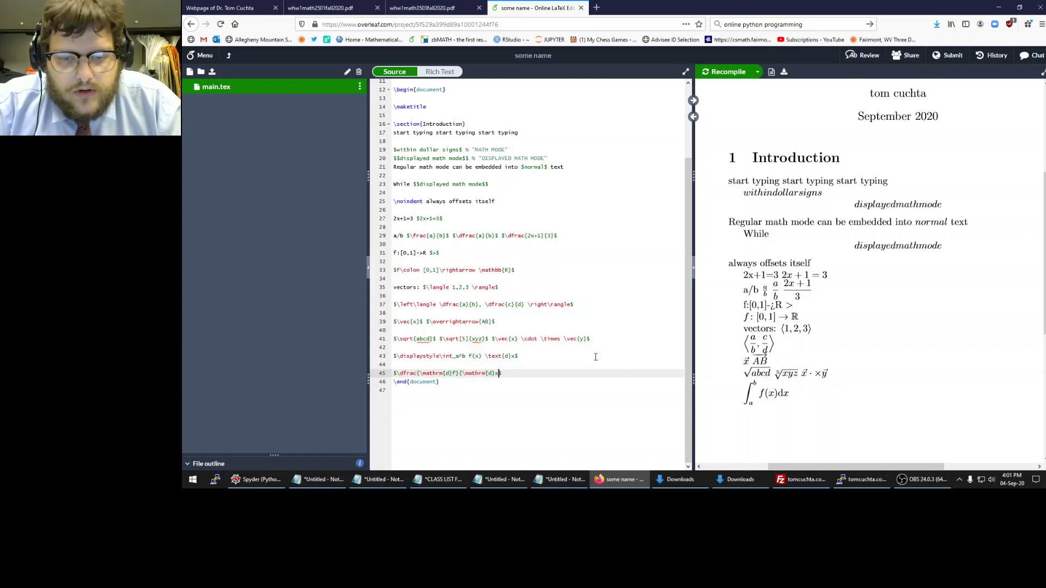
key("ctrl+s")
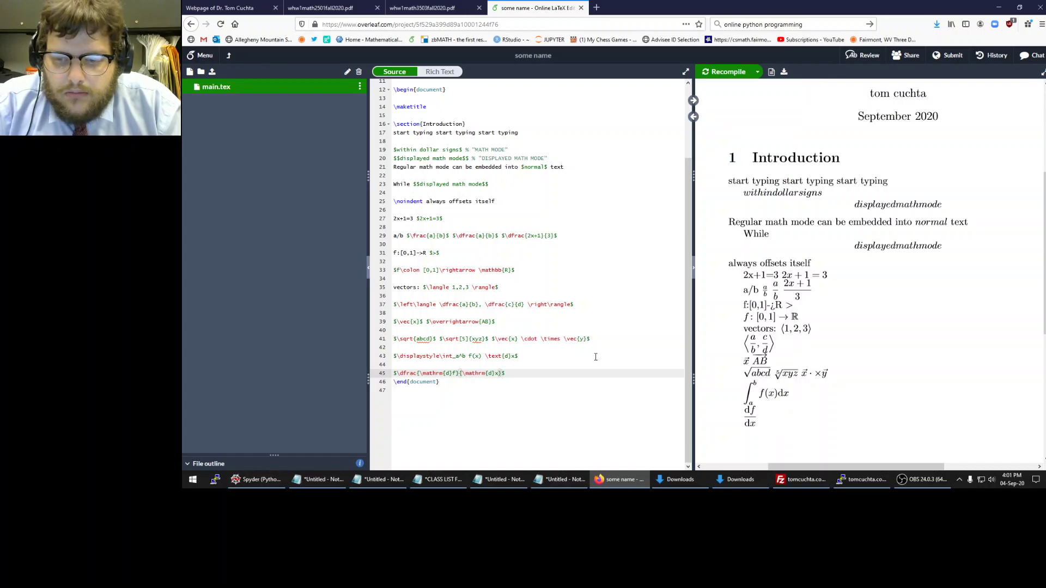
Review the function graphs in the MATH 2501 homework PDF, and return to the Overleaf document
key("ctrl+2")
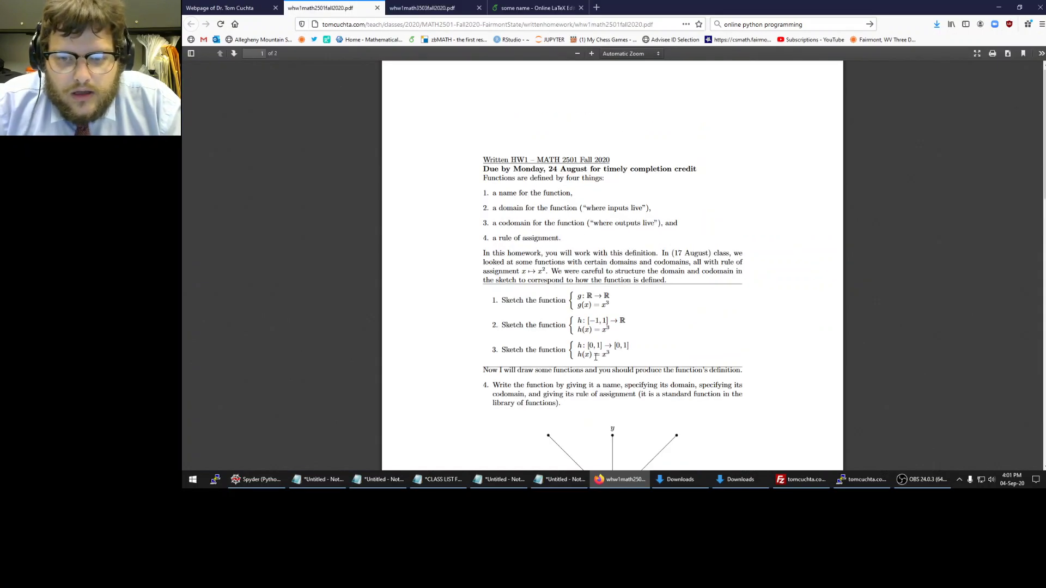
scroll(591, 332, "down", 10)
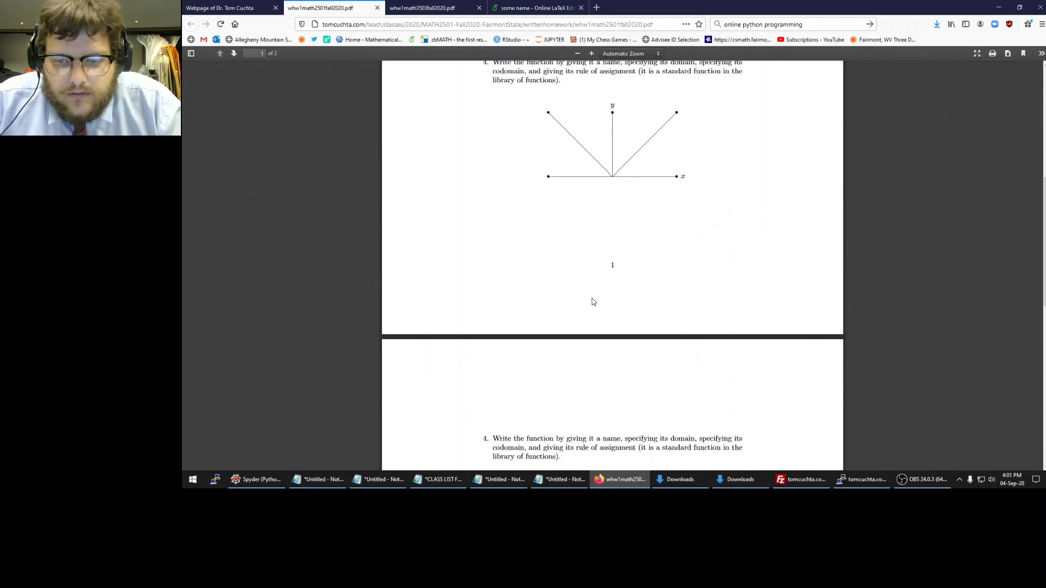
scroll(587, 308, "down", 1)
left_click_drag(660, 254, 493, 245)
left_click(626, 135)
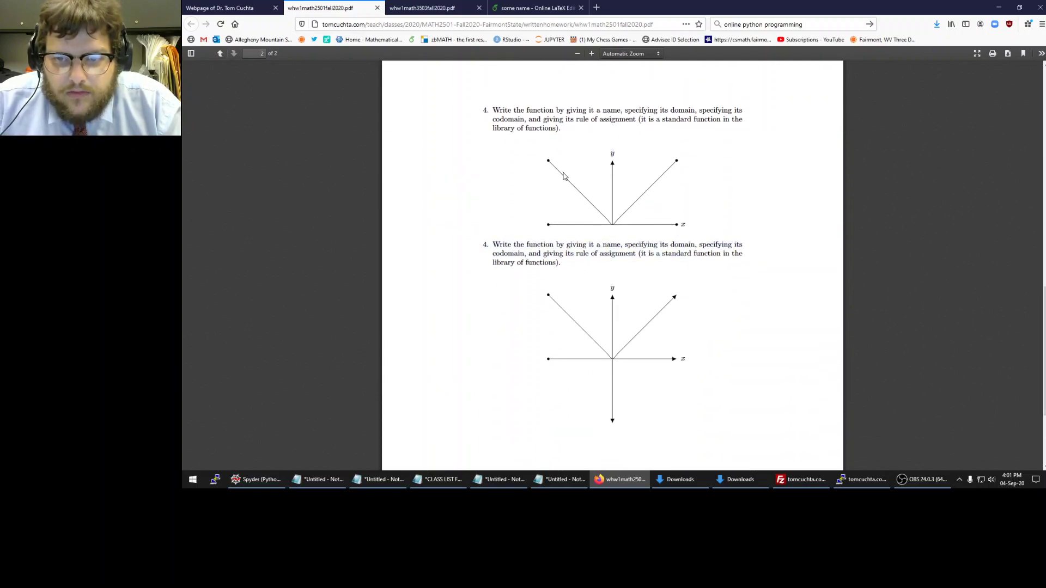
scroll(583, 372, "down", 1)
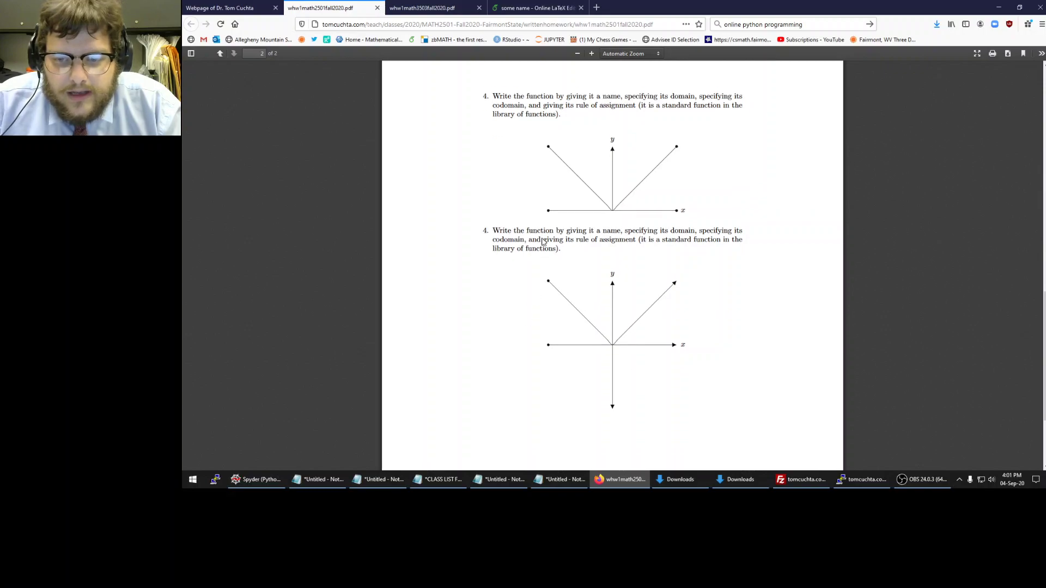
left_click(540, 5)
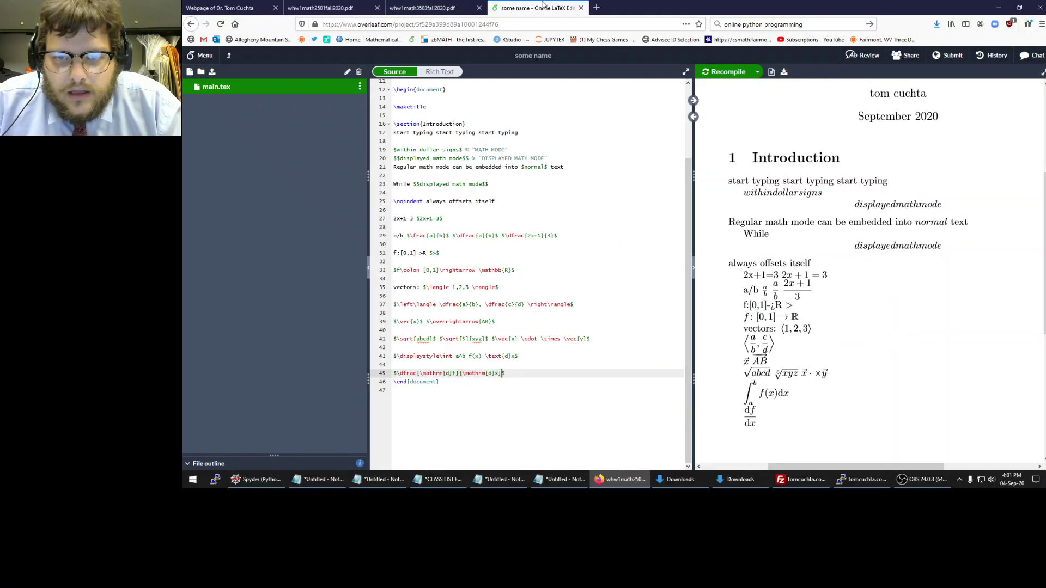
scroll(559, 379, "down", 1)
left_click(554, 347)
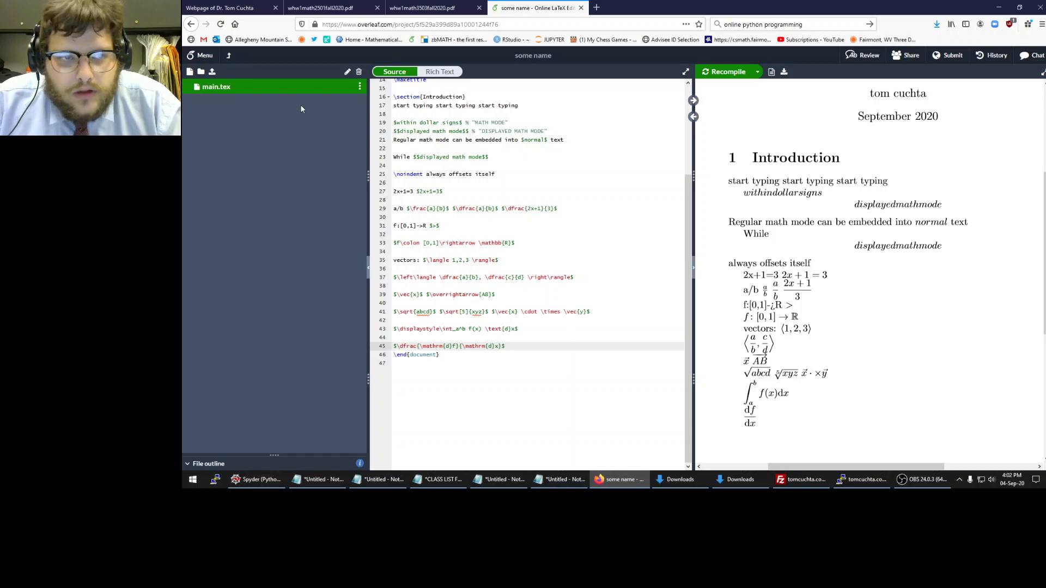
Open the Overleaf project math2501writtenhw in a new browser tab and display its whw1.tex source
middle_click(410, 40)
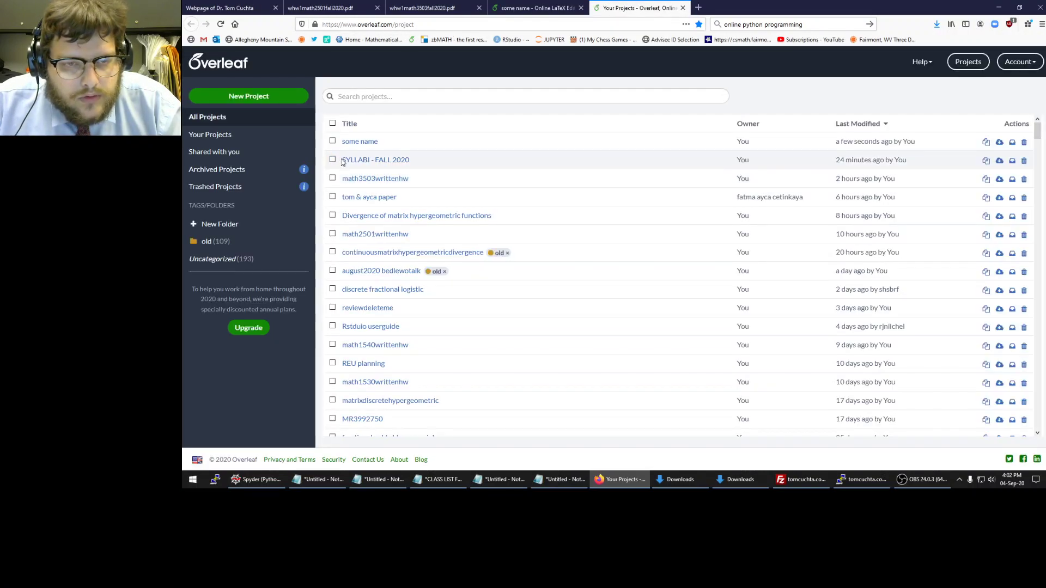
left_click(358, 236)
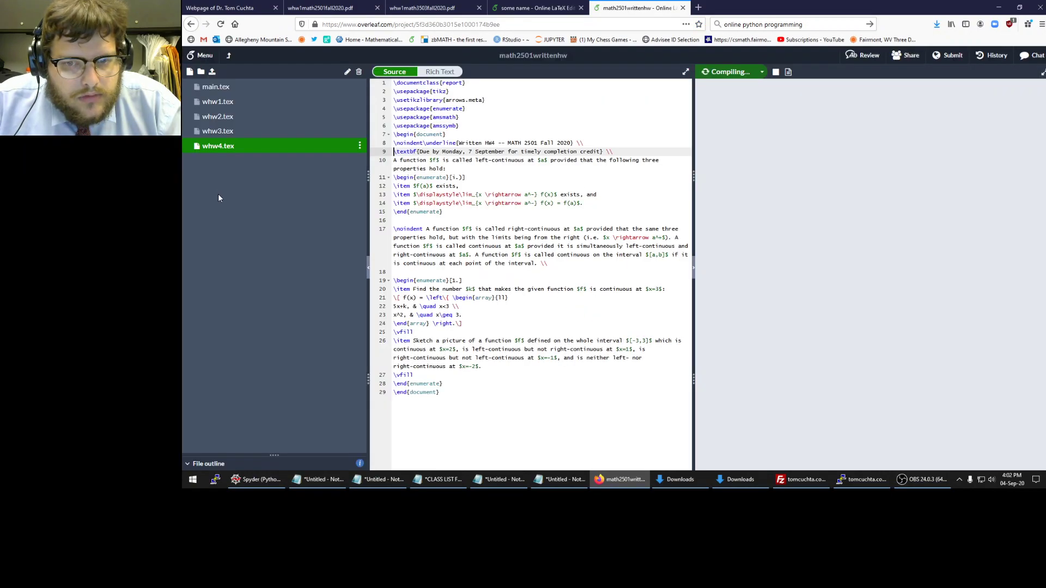
left_click(218, 101)
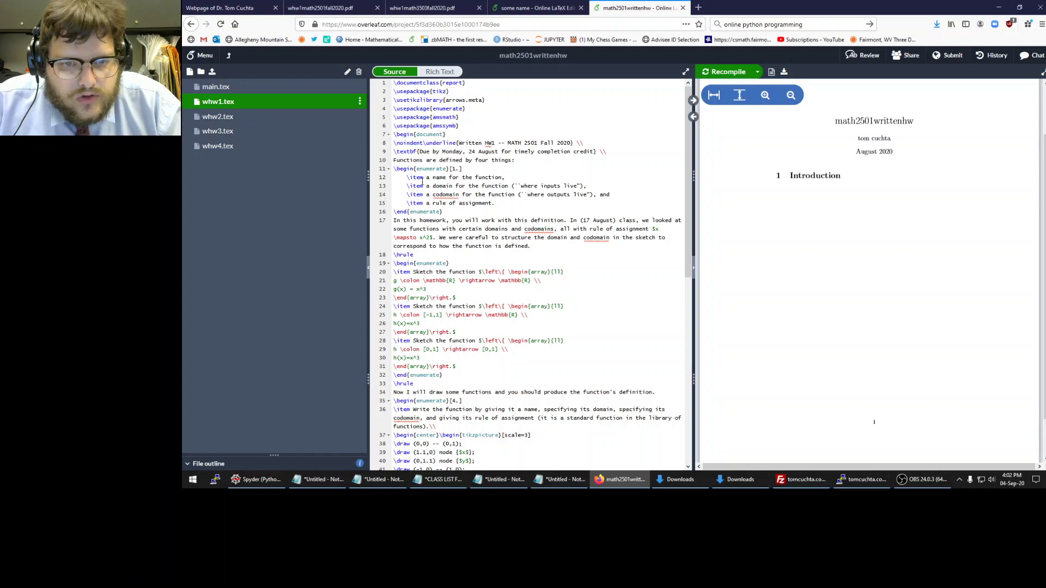
Copy \usepackage{tikz} and \usetikzlibrary{arrows.meta} from whw1.tex into the preamble of the some name project, below the mathrsfs package
left_click_drag(484, 100, 372, 90)
key("ctrl+c")
left_click(531, 7)
left_click(487, 109)
key("ctrl+v")
key("ctrl+z")
key("Return")
key("ctrl+v")
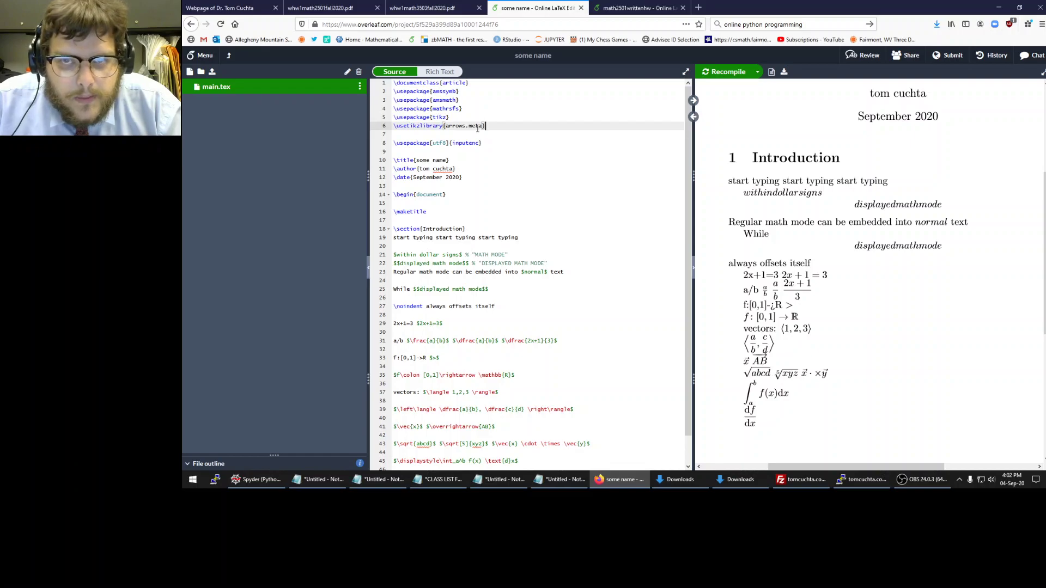
Copy the last centered tikzpicture block from whw1.tex and paste it as a new paragraph below the derivative in the some name project
key("ctrl+Tab")
scroll(492, 128, "down", 12)
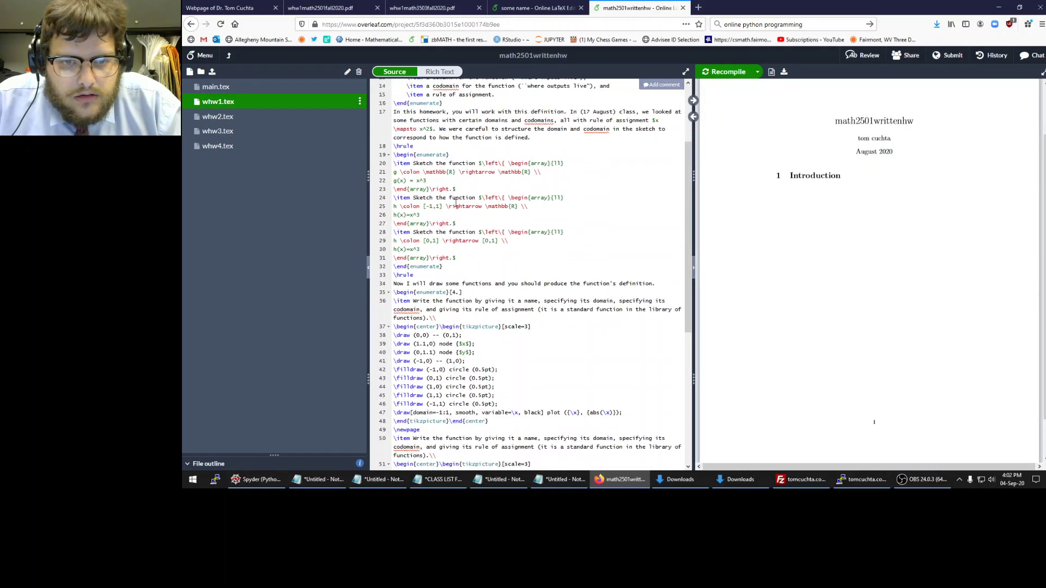
scroll(441, 208, "down", 5)
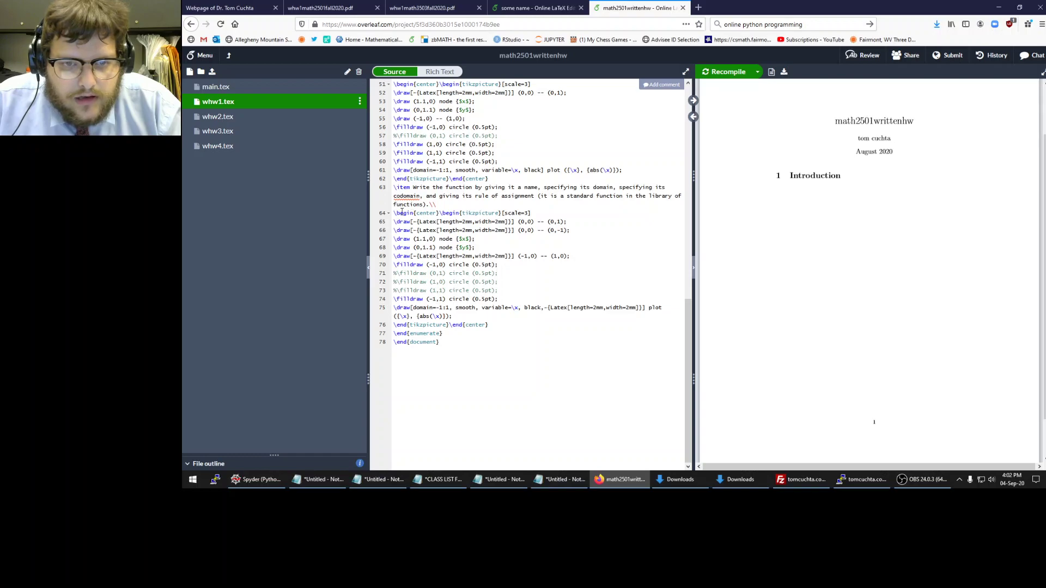
left_click_drag(394, 212, 489, 325)
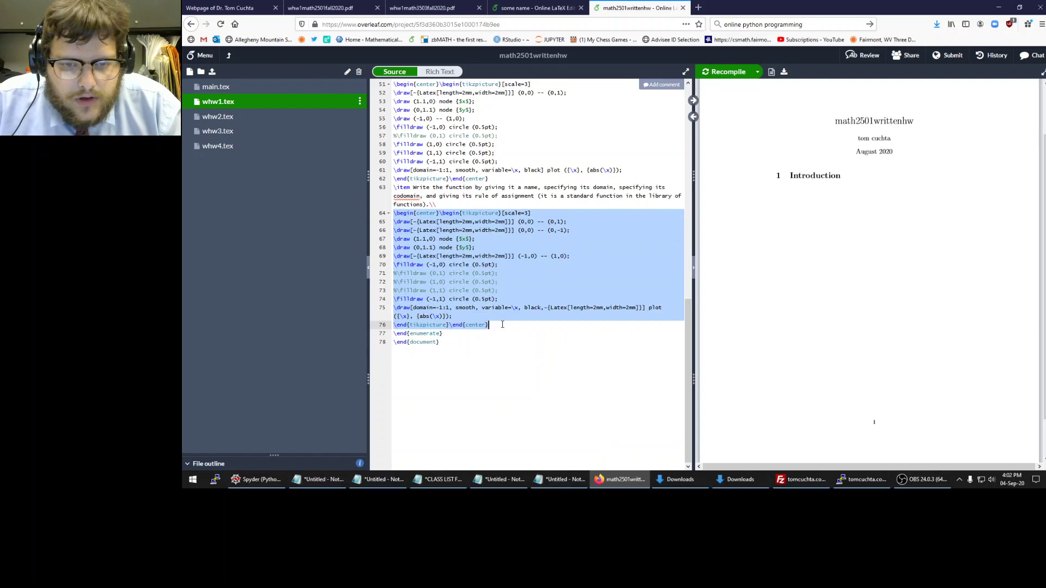
left_click(525, 8)
scroll(500, 246, "down", 3)
scroll(500, 246, "down", 3)
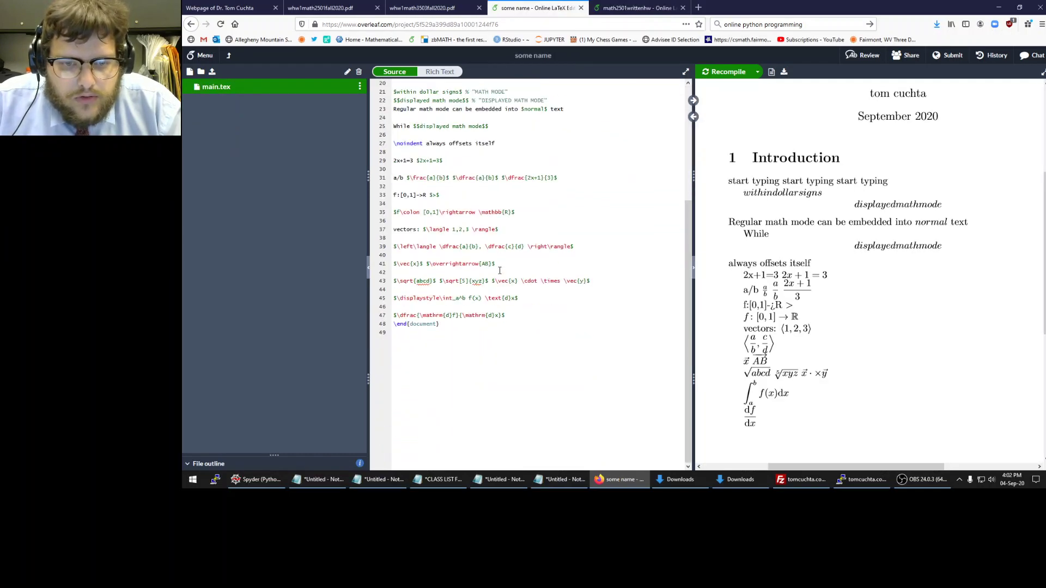
left_click(528, 312)
key("Return")
key("Return")
key("ctrl+v")
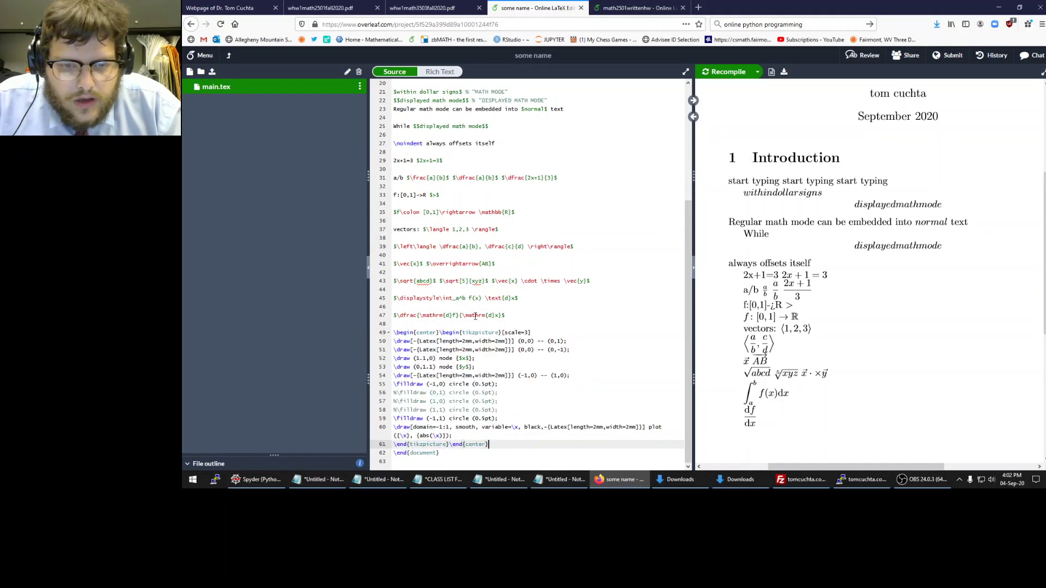
Examine the pasted graph code's center environment, tikzpicture scale option, and the first axis draw command from (0,0) to (0,1)
left_click(492, 217)
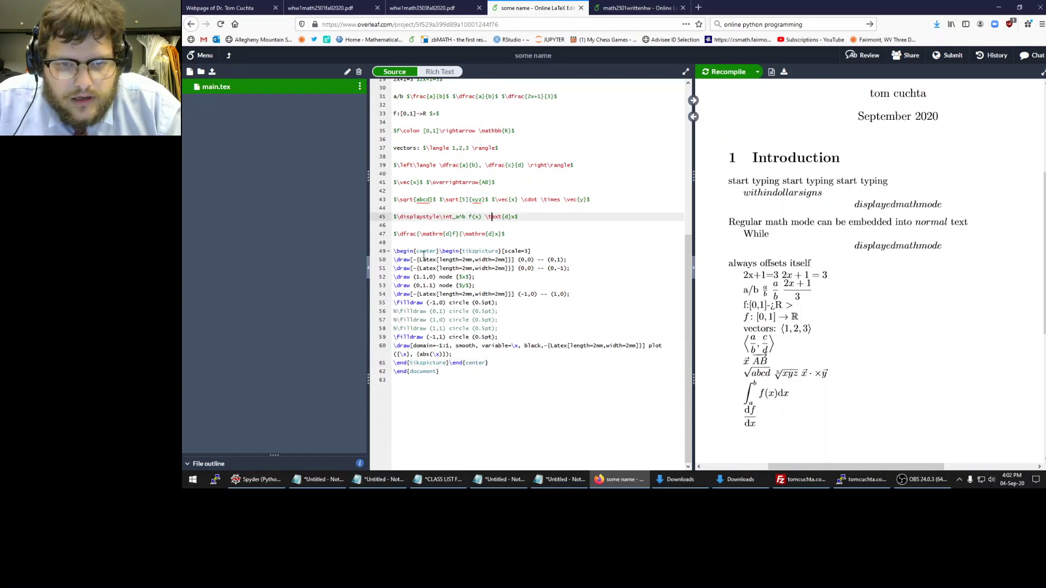
left_click_drag(417, 251, 436, 251)
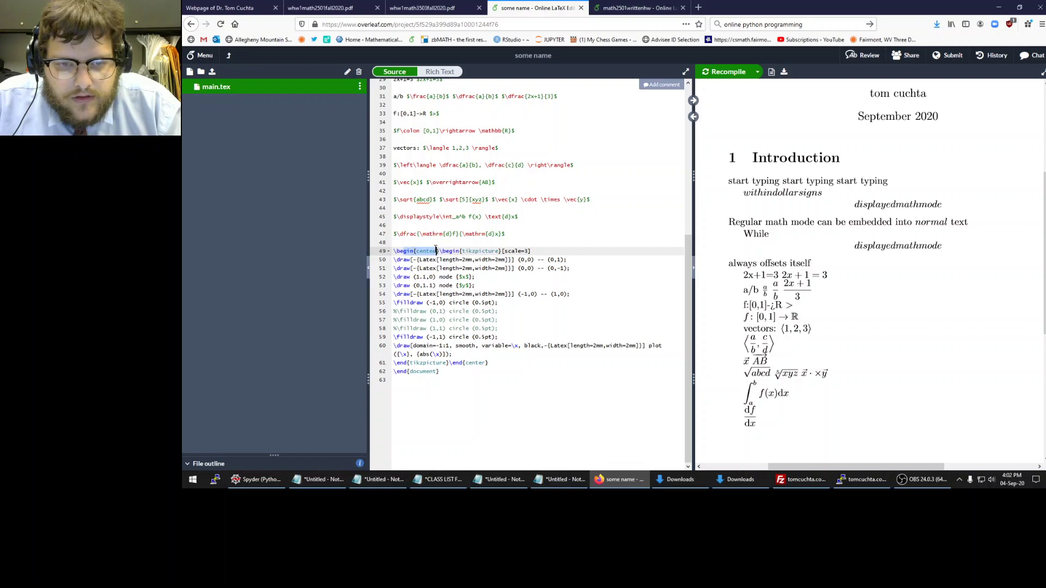
left_click_drag(449, 363, 489, 364)
left_click(494, 364)
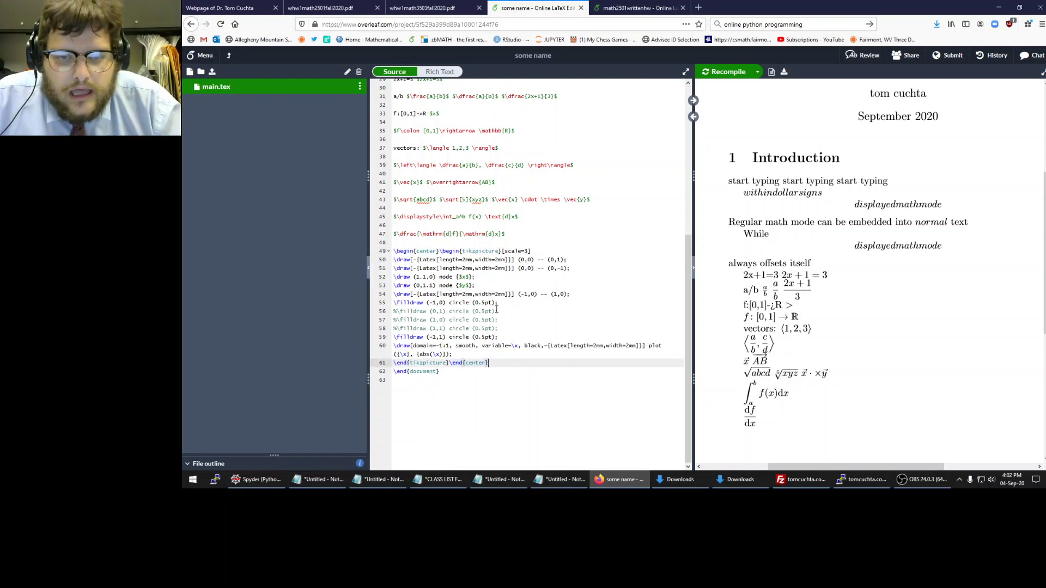
left_click_drag(441, 251, 526, 248)
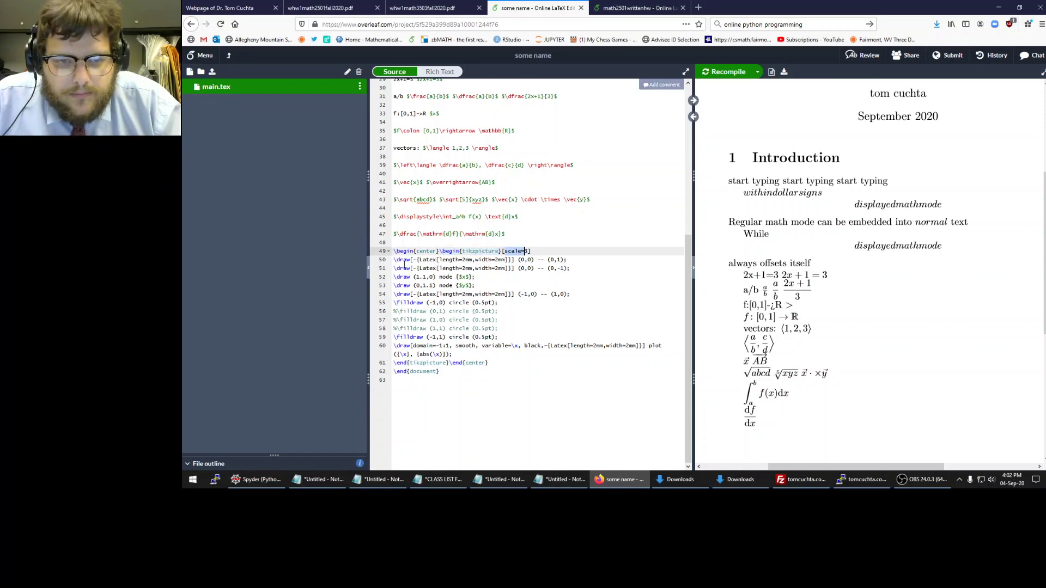
left_click_drag(412, 259, 567, 260)
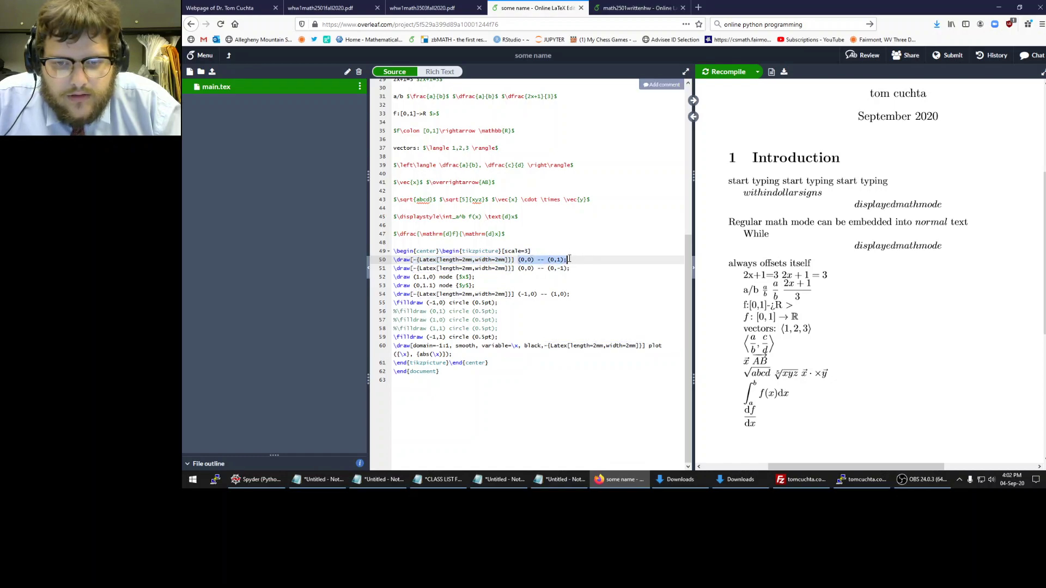
Recompile the document and view the rendered graph's vertical axis drawn from (0,0) to (0,1)
left_click(567, 260)
left_click_drag(401, 259, 561, 260)
left_click(525, 259)
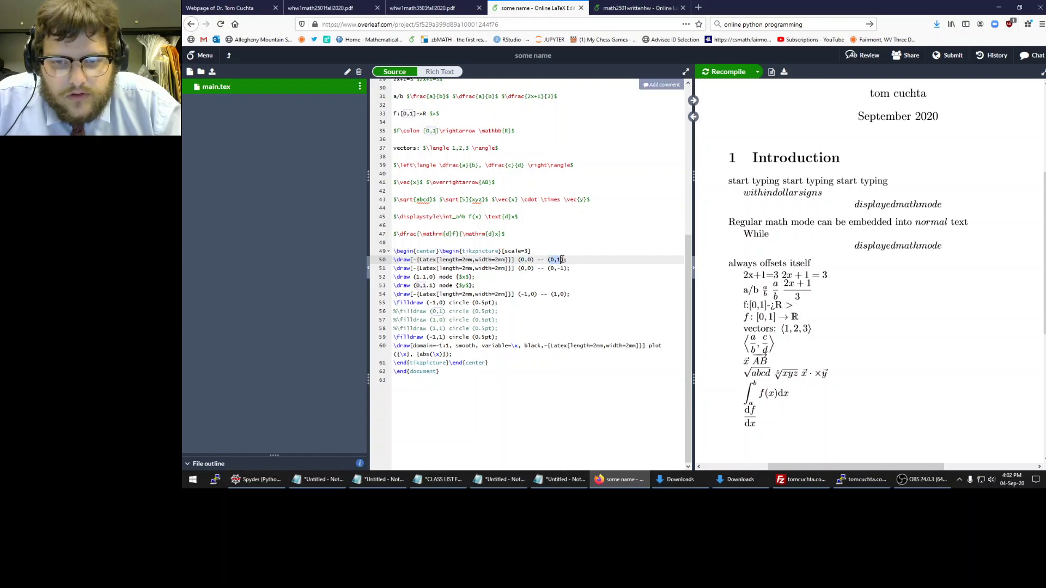
left_click(708, 74)
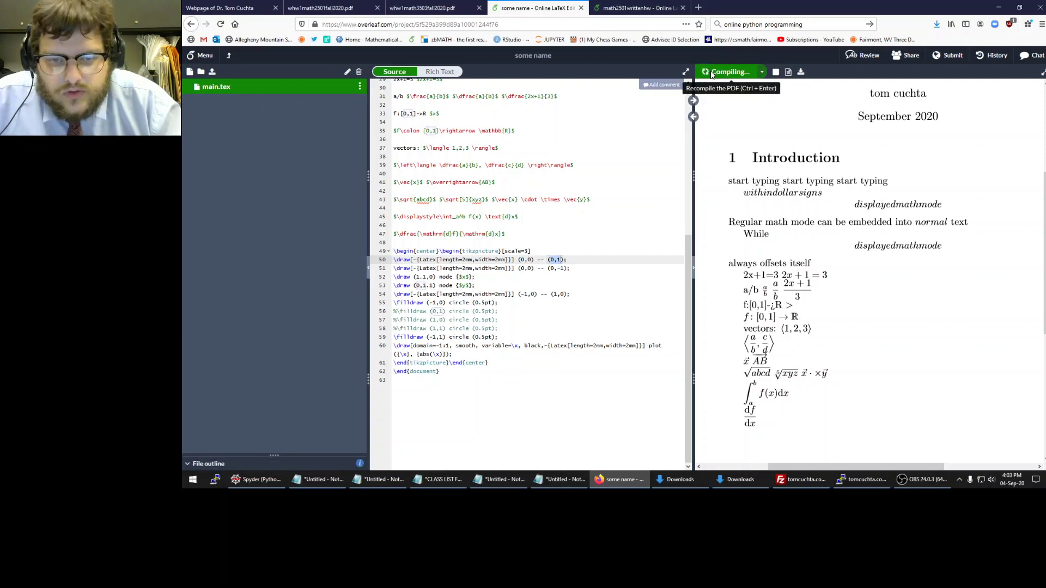
scroll(812, 261, "down", 10)
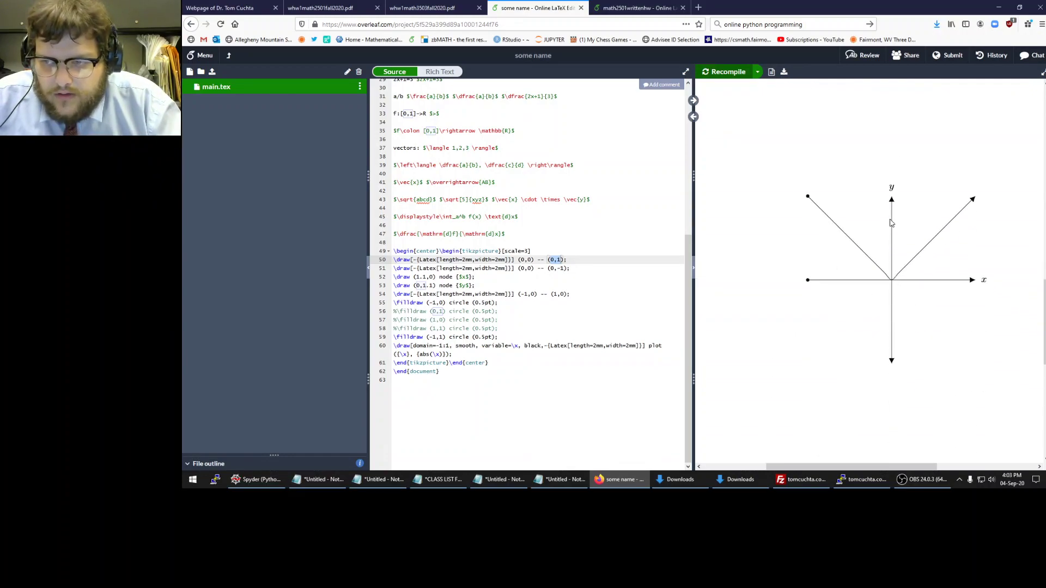
Delete the draw command for the downward axis from (0,0) to (0,-1) and recompile the document
left_click(521, 268)
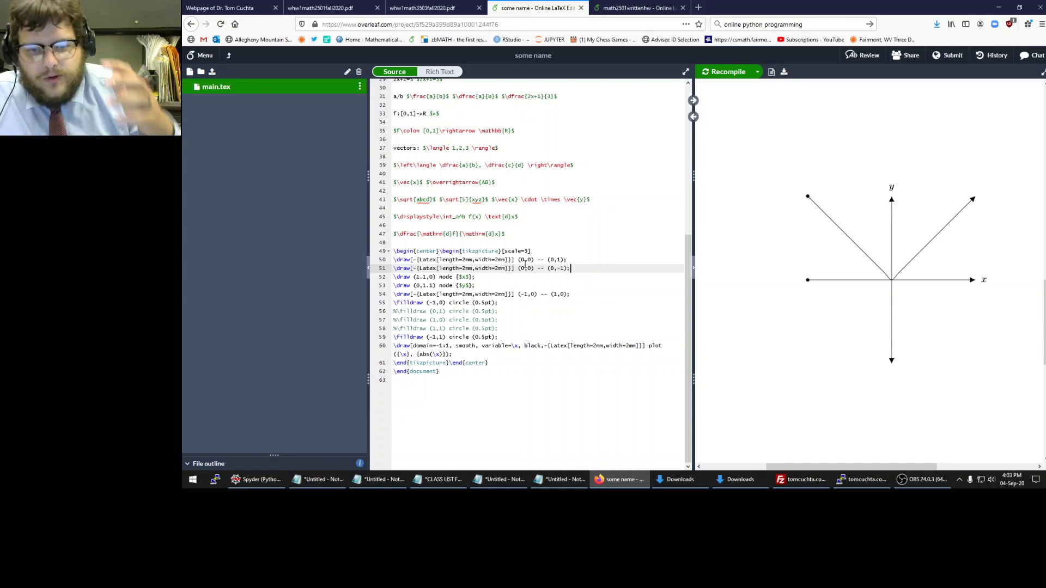
key("shift+Home")
key("BackSpace")
key("BackSpace")
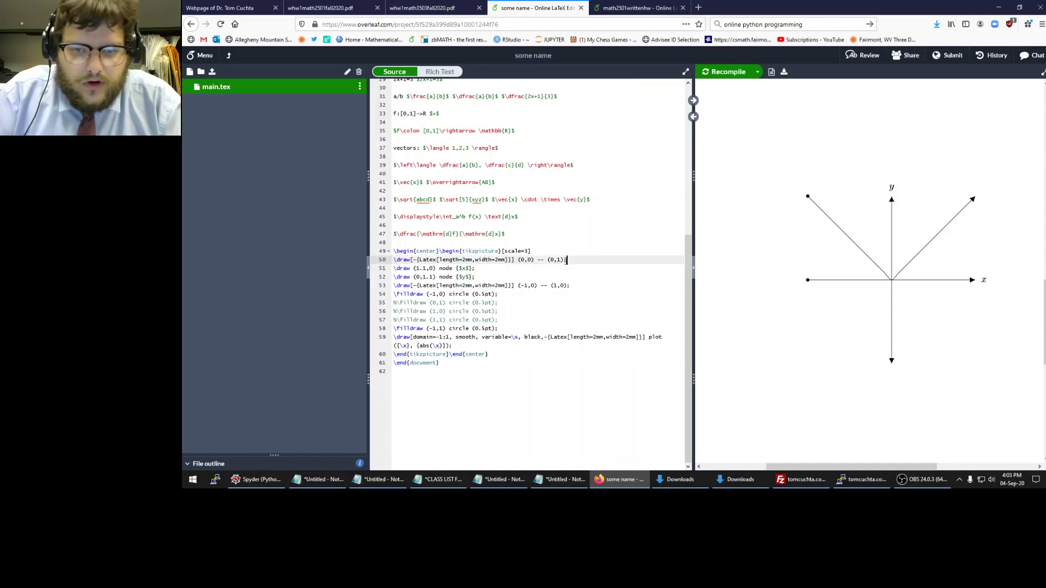
key("BackSpace")
type("0")
key("ctrl+s")
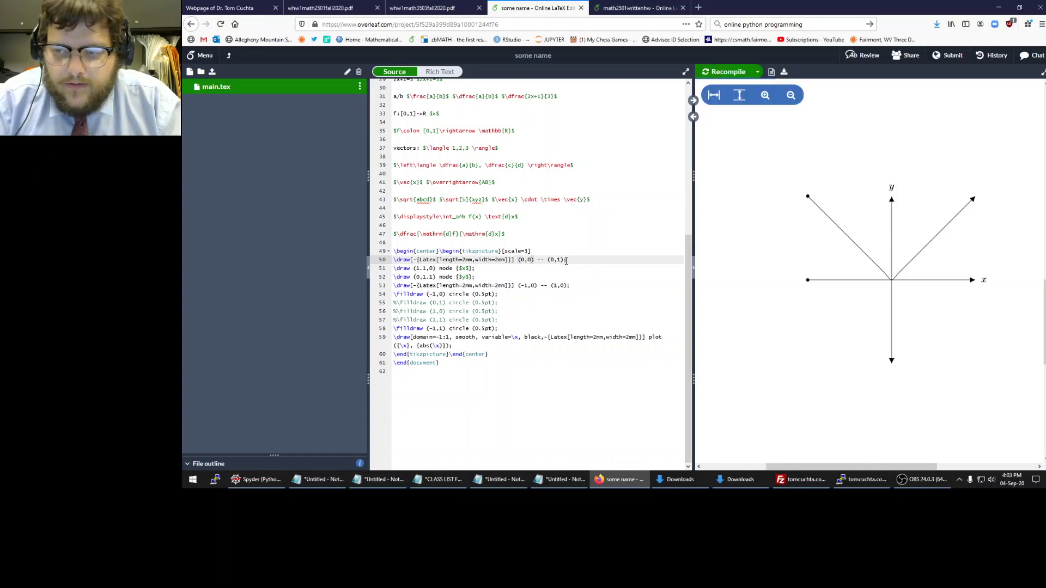
scroll(786, 156, "down", 10)
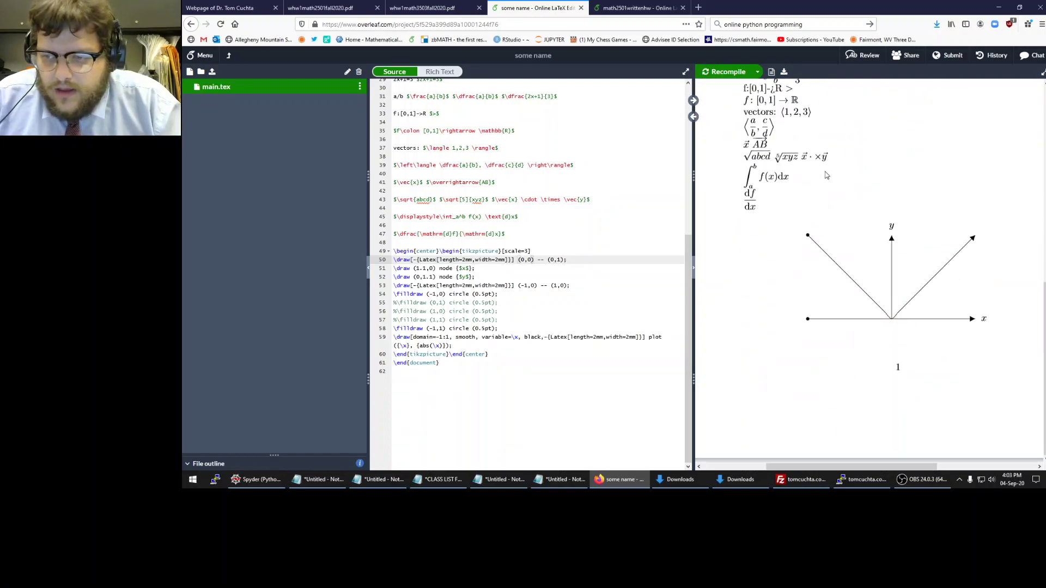
Set the start point of the vertical axis draw command to (0,-1) and recompile the document
type("-1")
key("ctrl+s")
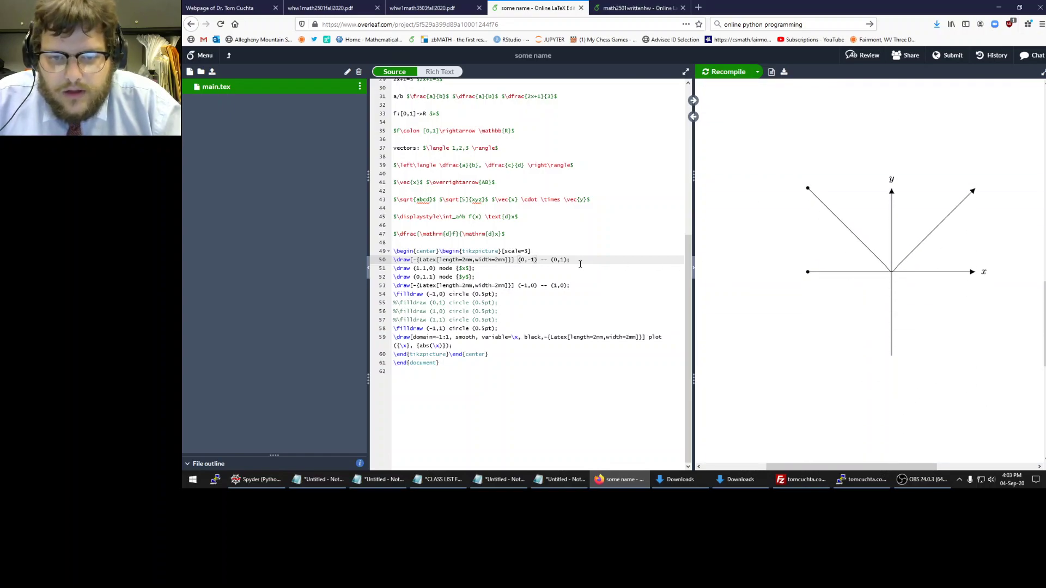
left_click_drag(410, 260, 505, 261)
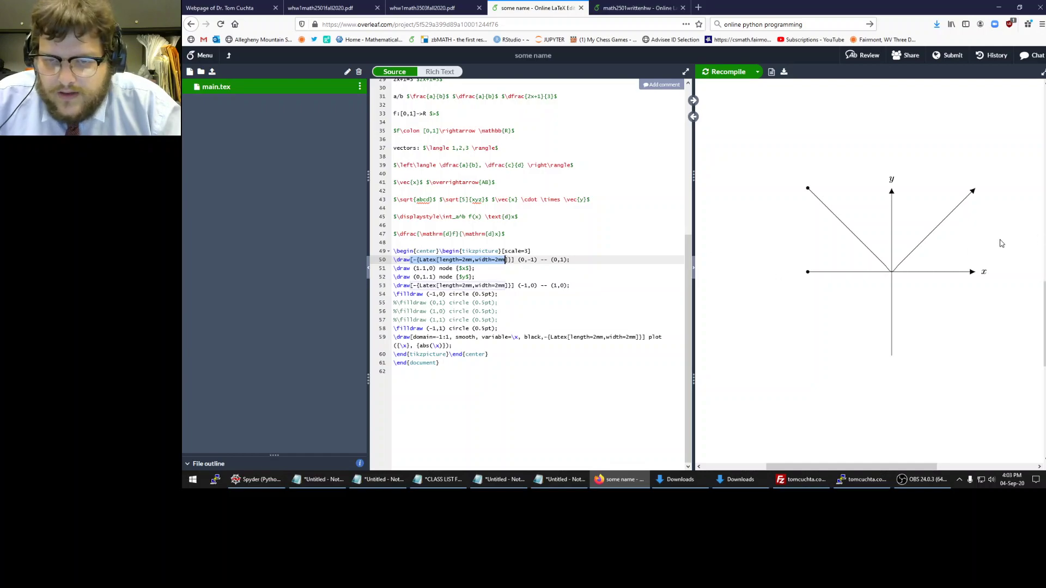
Restore the vertical axis start point (0,0) and the deleted (0,0) -- (0,-1) draw command, and recompile
key("Right")
key("Right")
key("Right")
key("Right")
key("Right")
key("Right")
key("Right")
key("Right")
key("Right")
key("Right")
key("BackSpace")
key("BackSpace")
type("0")
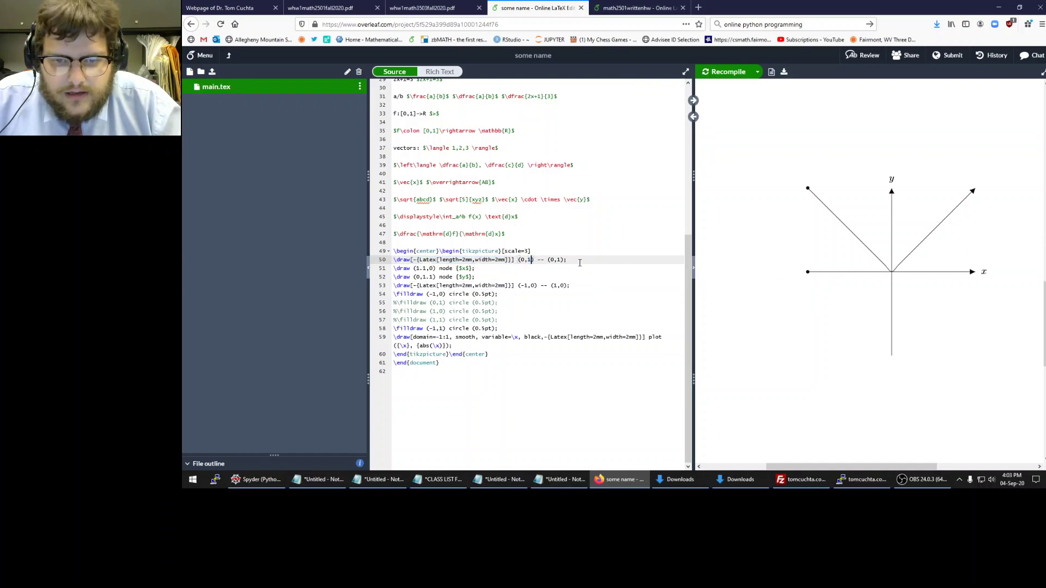
left_click(579, 262)
key("ctrl+v")
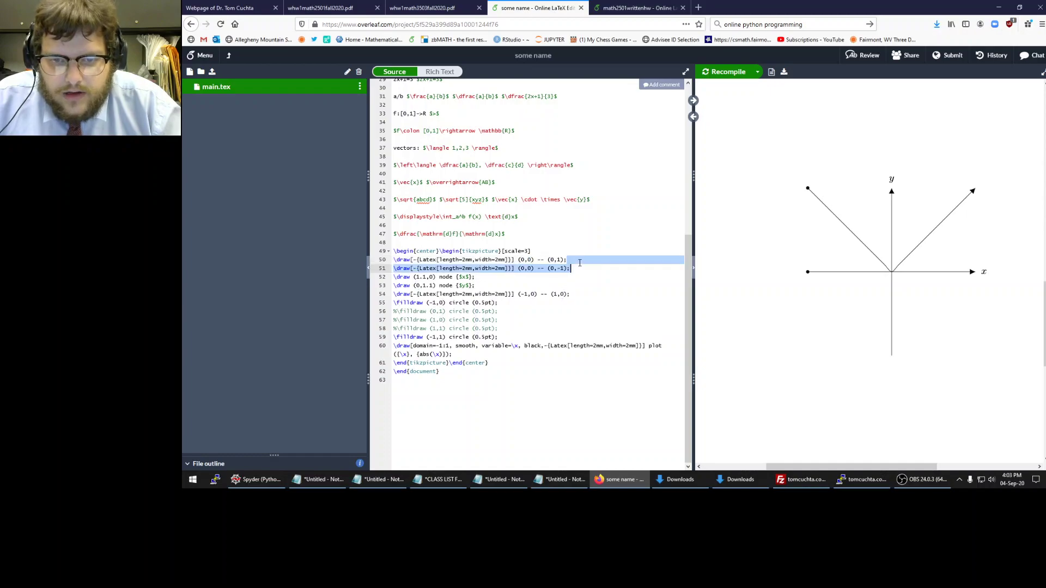
key("Right")
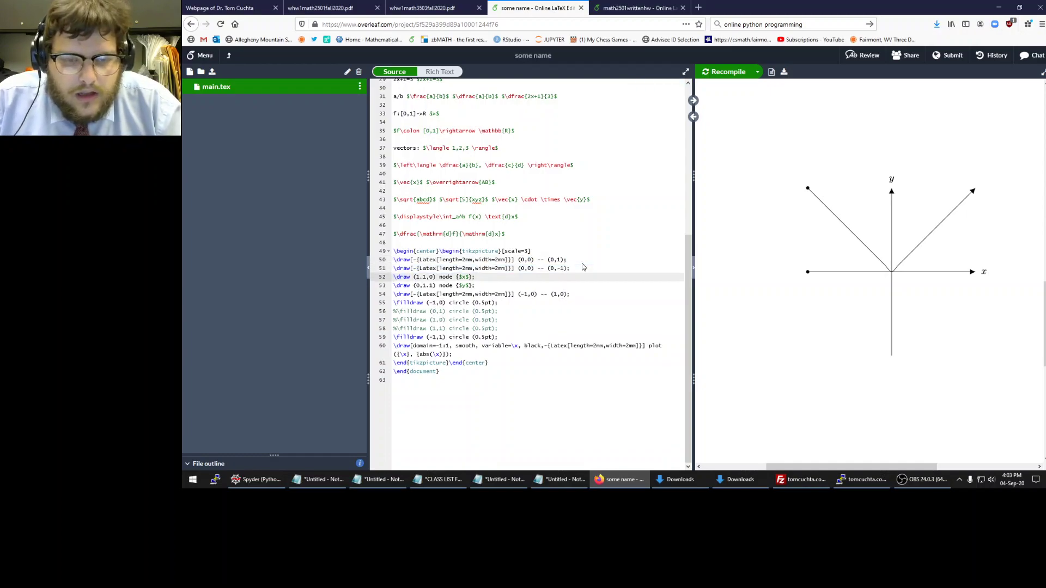
key("ctrl+Return")
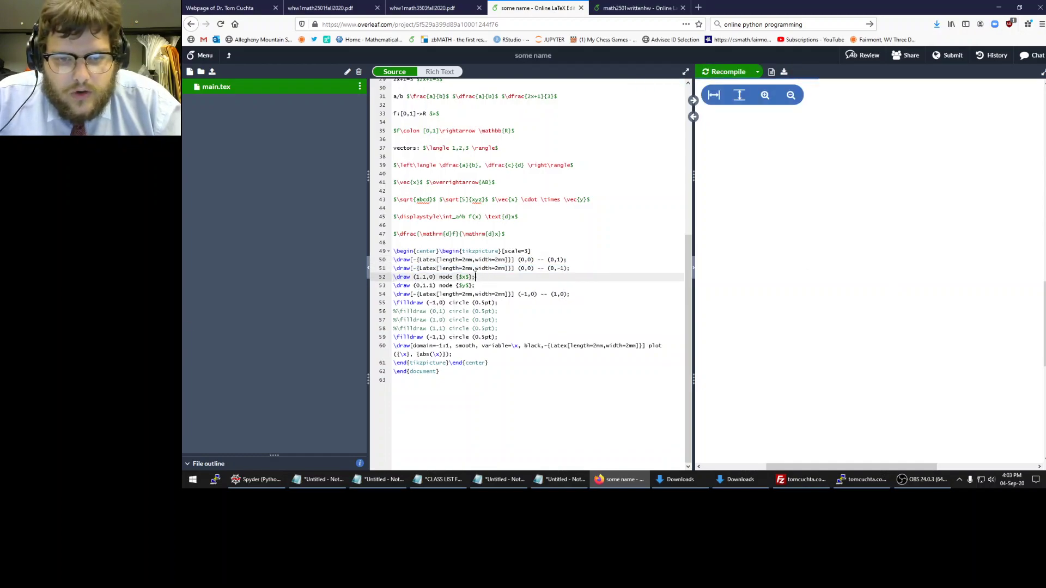
Delete the semicolon ending the x label node command at (1.1,0) and recompile the document
key("shift+End")
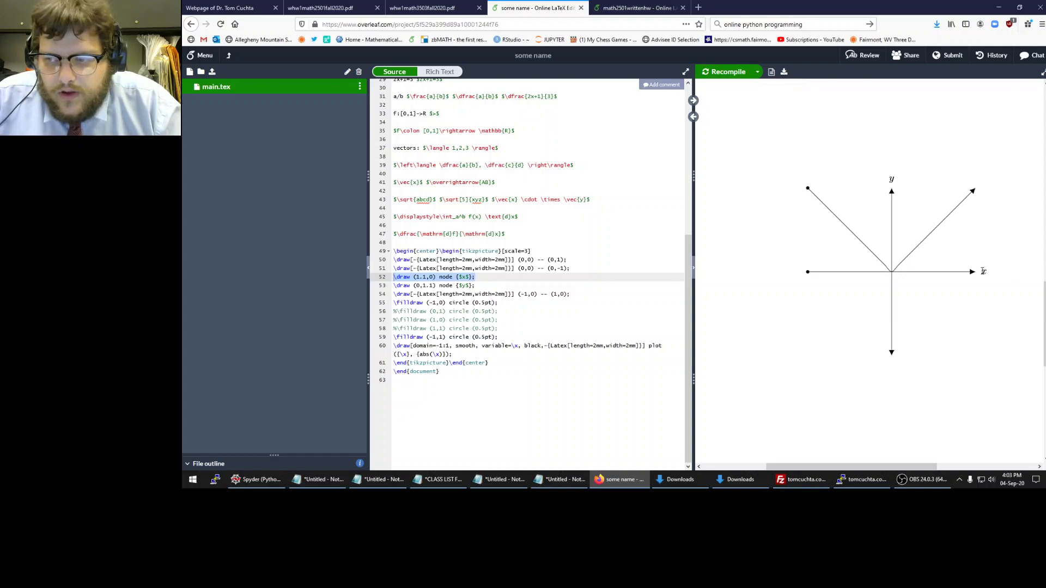
left_click(436, 302)
left_click(430, 277)
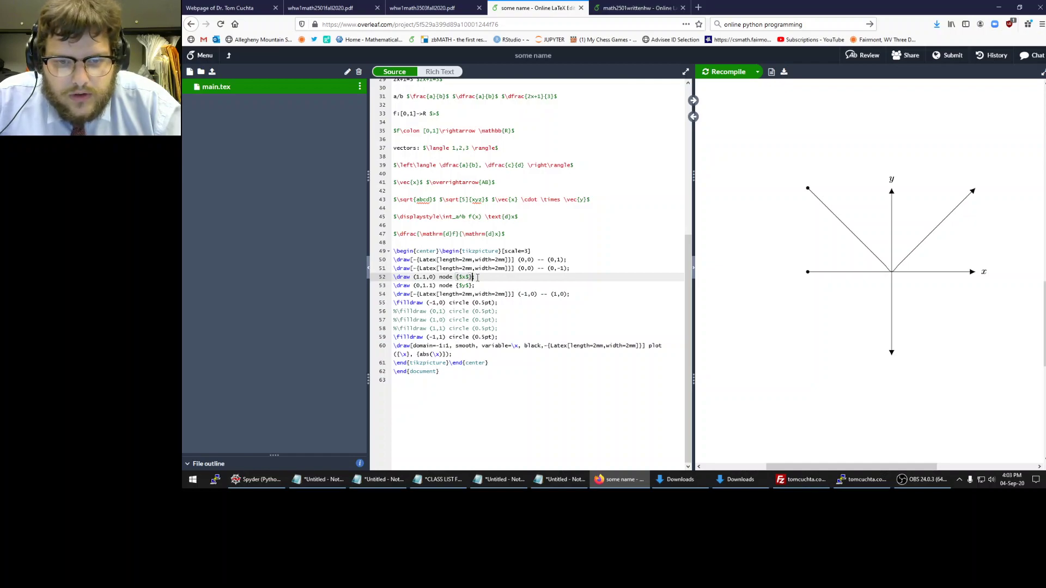
left_click_drag(477, 277, 472, 278)
left_click(487, 278)
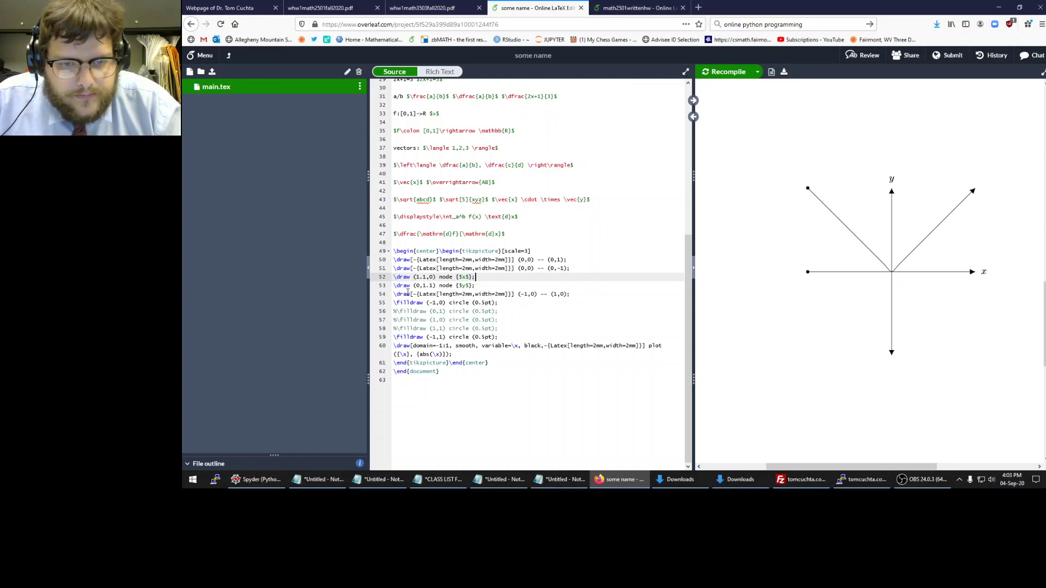
key("BackSpace")
key("ctrl+s")
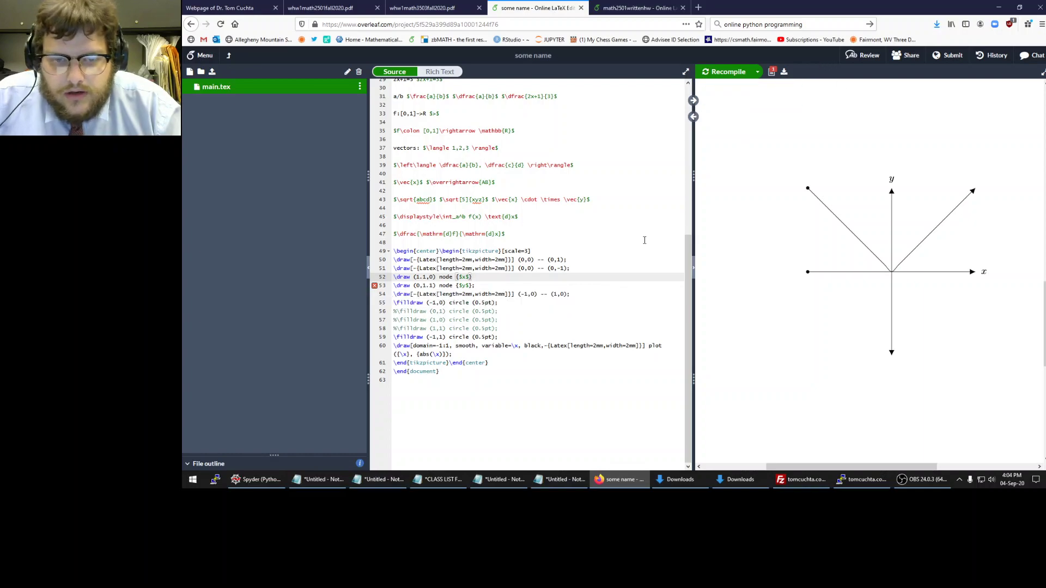
Put the semicolon back at the end of the x label node command and recompile
type(";")
key("Right")
key("ctrl+s")
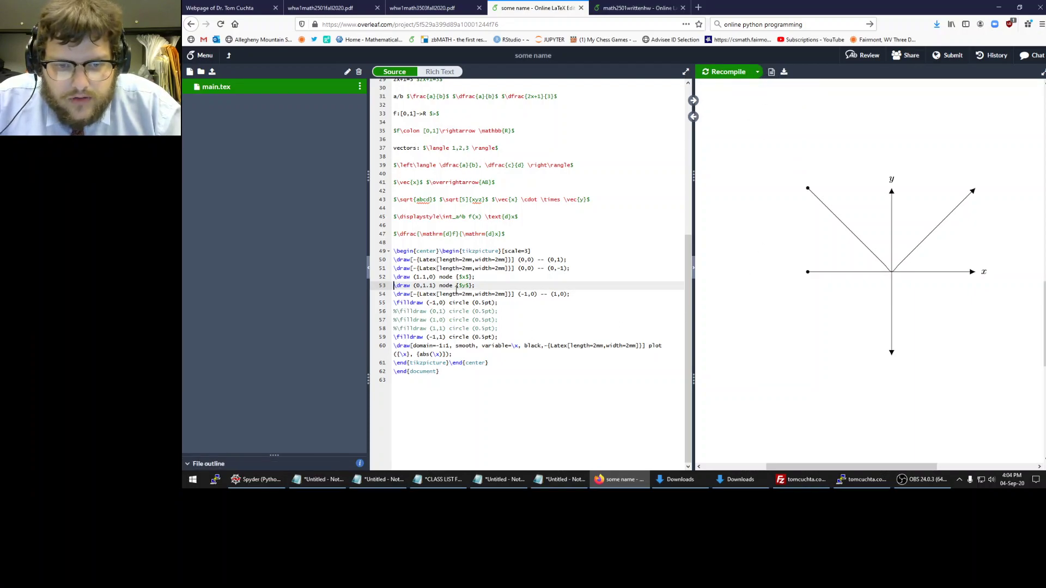
Set the radius of the filled circle at (-1,1) to 2pt and recompile the document
scroll(456, 290, "down", 1)
scroll(452, 287, "down", 1)
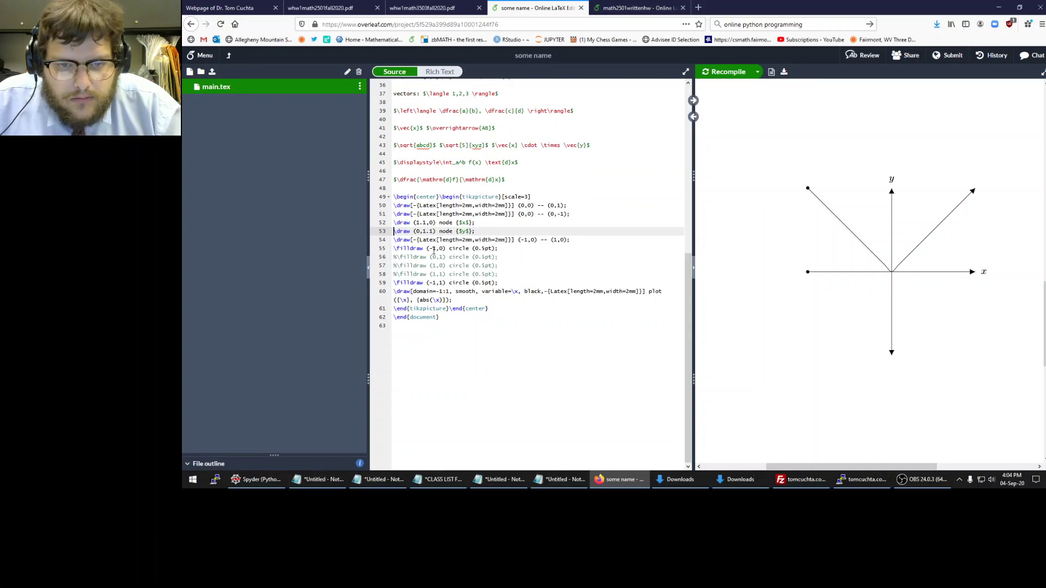
left_click(433, 249)
left_click_drag(394, 248, 498, 249)
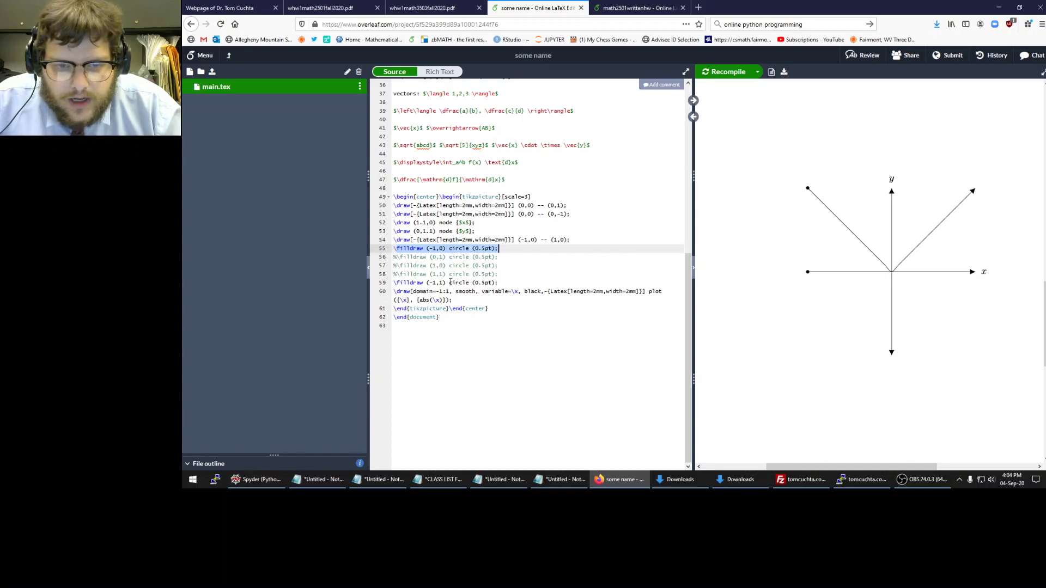
left_click(482, 282)
key("Delete")
key("BackSpace")
key("BackSpace")
type("2")
key("ctrl+s")
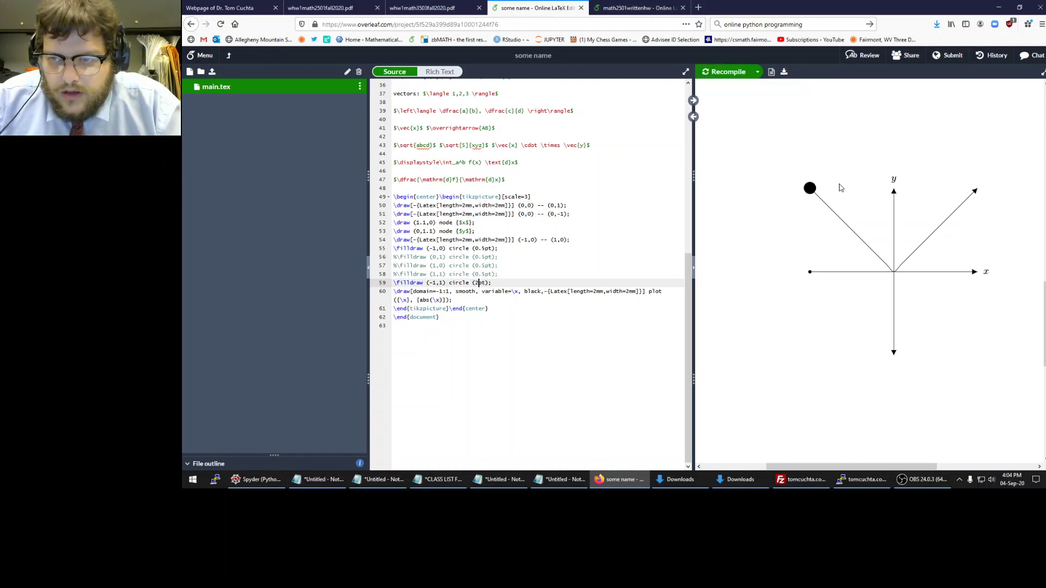
Undo the radius change of the filled circle at (-1,1) and recompile
key("ctrl+z")
key("ctrl+s")
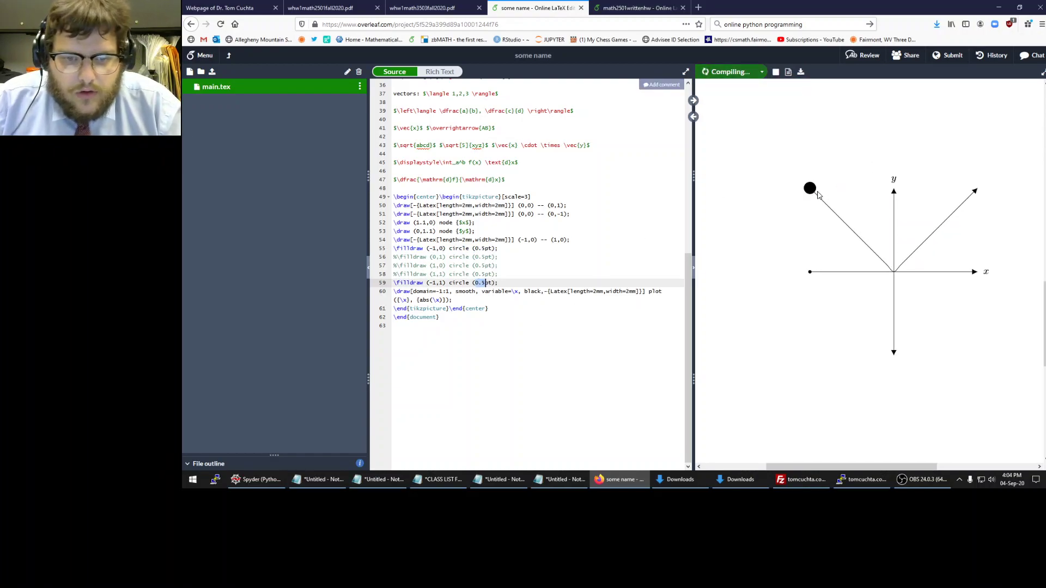
key("Down")
key("Down")
key("Up")
key("Up")
key("Up")
key("Up")
key("Up")
key("Up")
key("Up")
key("Up")
key("Up")
key("Up")
key("Up")
key("Up")
key("Up")
key("Up")
key("Up")
key("Down")
key("Down")
key("Down")
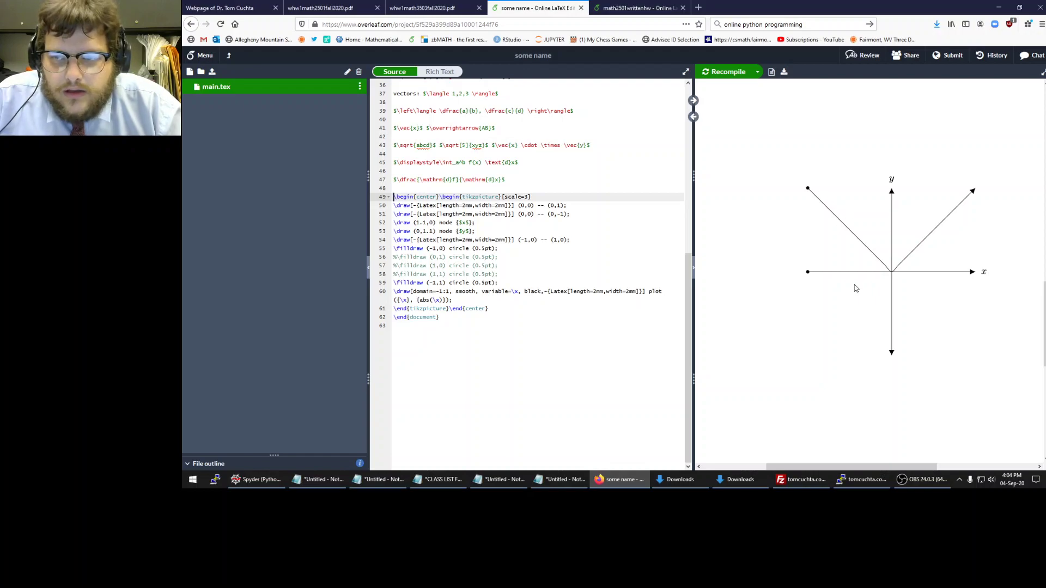
scroll(853, 294, "up", 2)
scroll(523, 285, "up", 6)
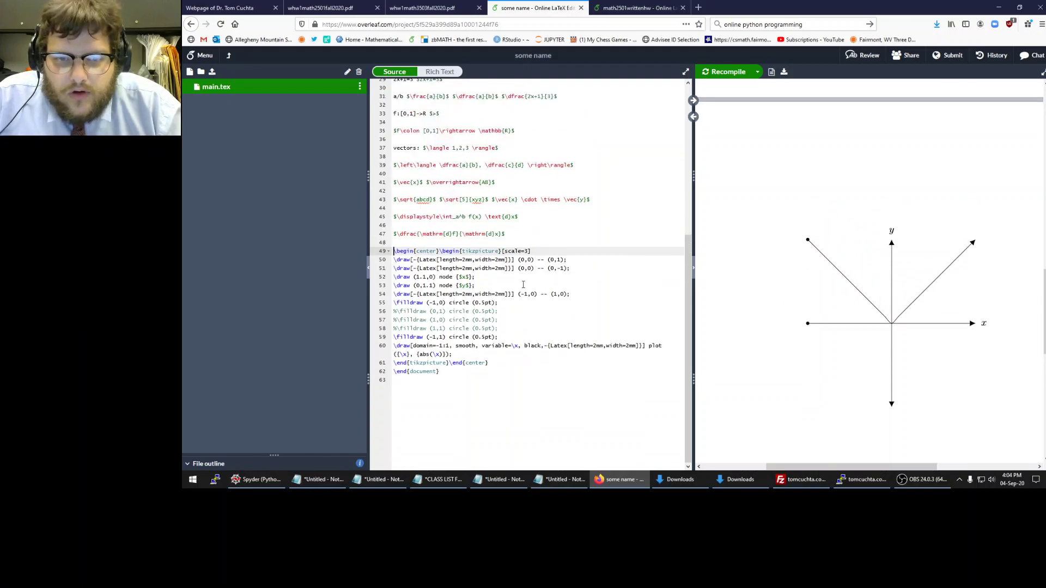
Add a blank paragraph between the end of the graph's center environment and the end of the document
scroll(523, 285, "down", 7)
left_click(508, 282)
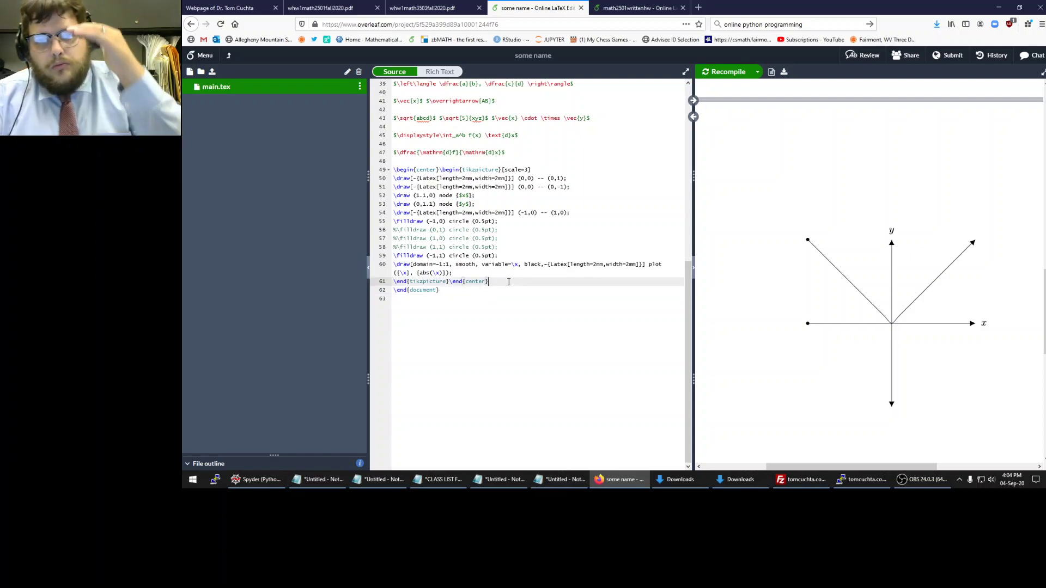
key("Return")
key("Return")
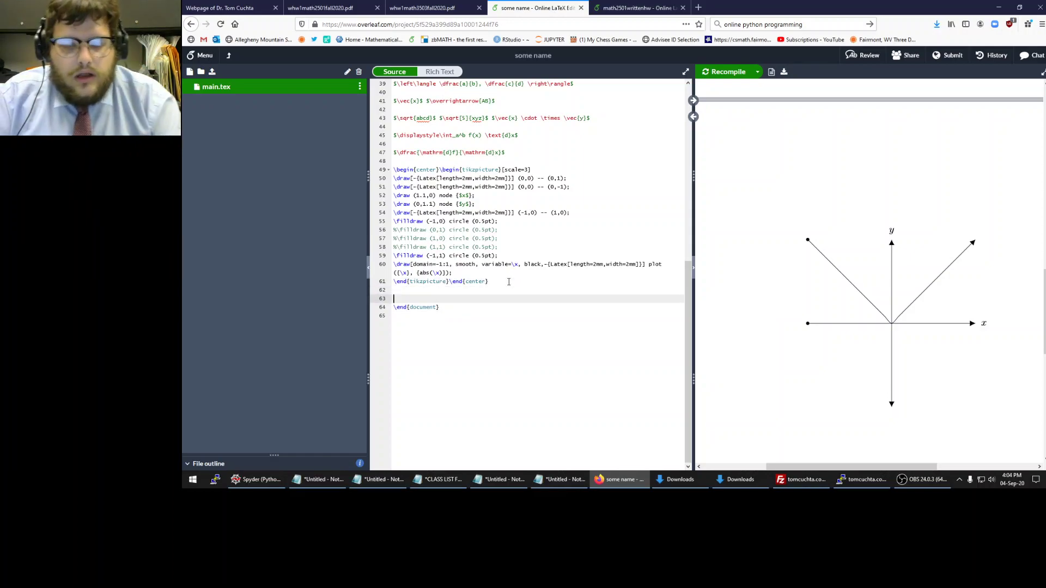
Add \usepackage{enumerate} to the preamble on a new line below \usetikzlibrary{arrows.meta}
key("ctrl+Home")
key("Down")
key("Down")
key("Down")
key("Down")
key("Down")
key("Down")
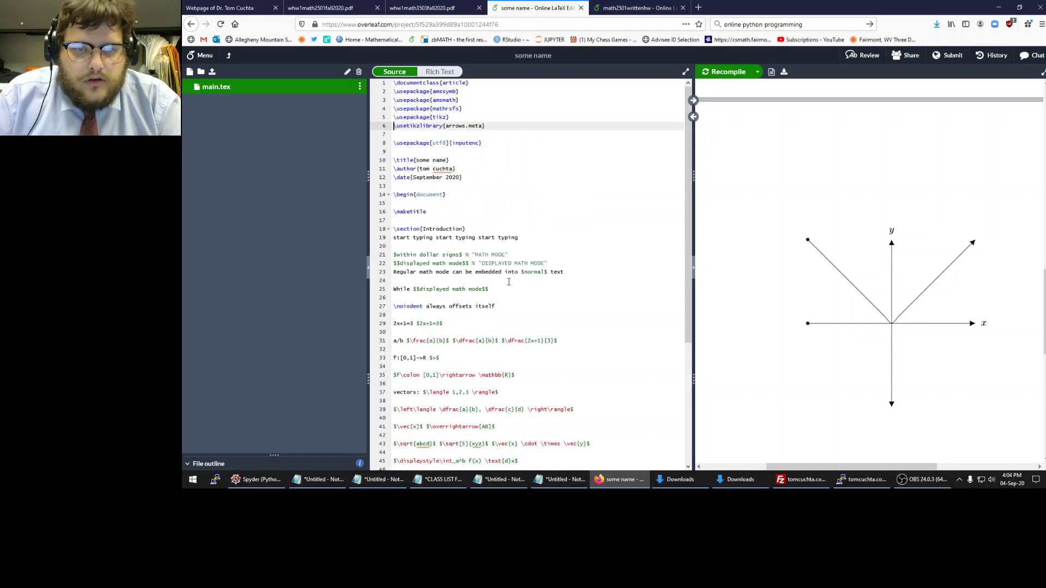
key("Return")
key("Up")
type("\\u")
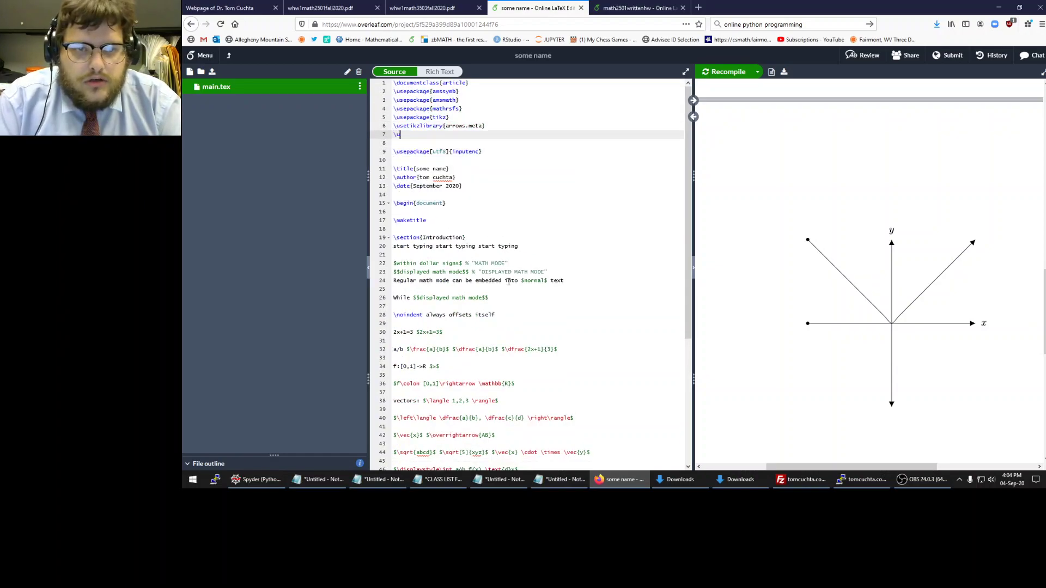
type("spaackage{enumera")
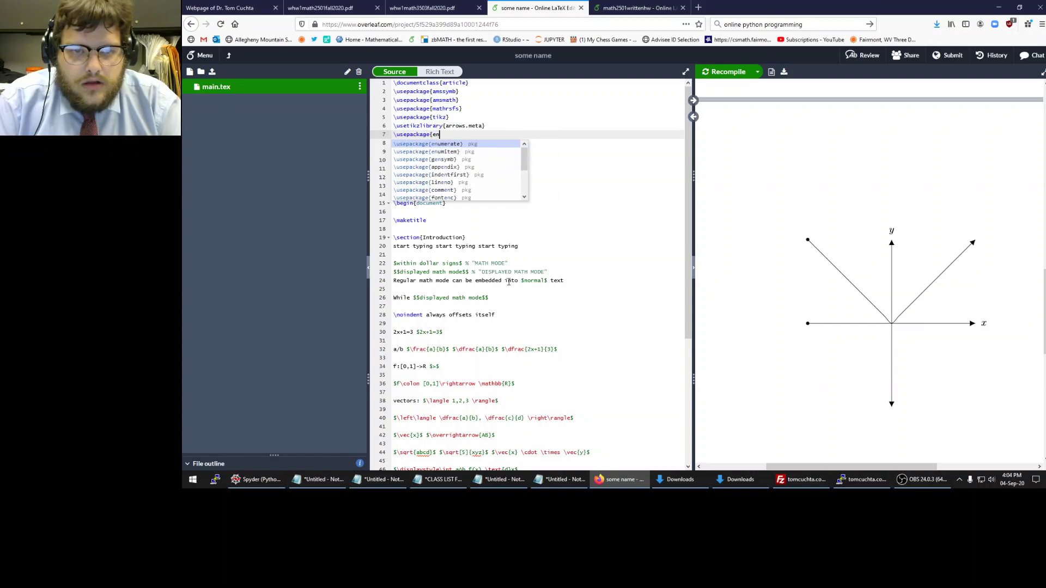
key("BackSpace")
key("Return")
Insert an enumerate environment in the blank paragraph below the graph
key("ctrl+End")
key("Up")
key("Up")
type("\\begin{enumera")
key("Return")
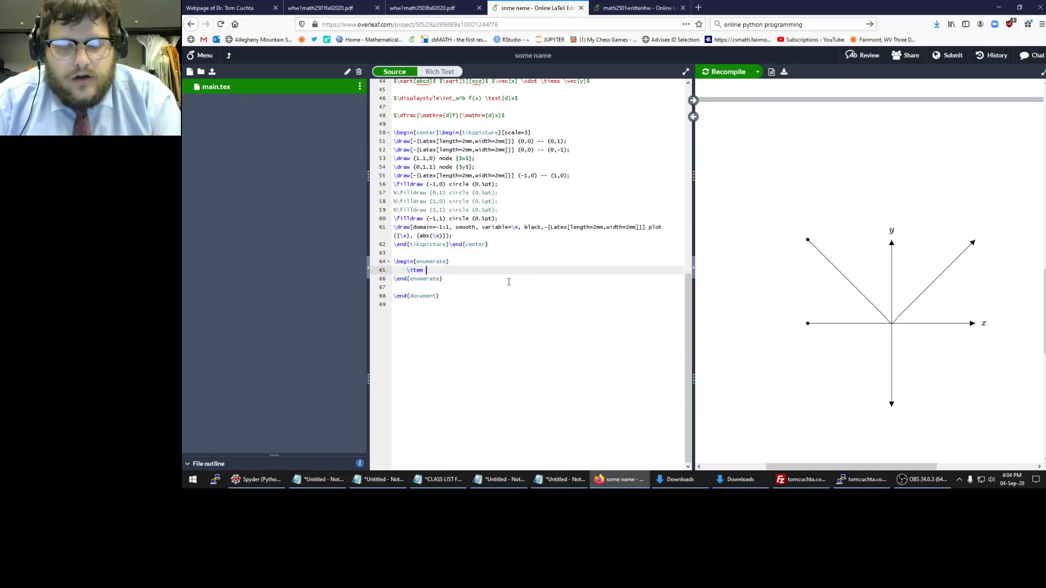
Fill the enumerate list with the items abcdd, afsdiogjdfoimg and sdiojfsdojgoij, and recompile to view the list
type("abcdd")
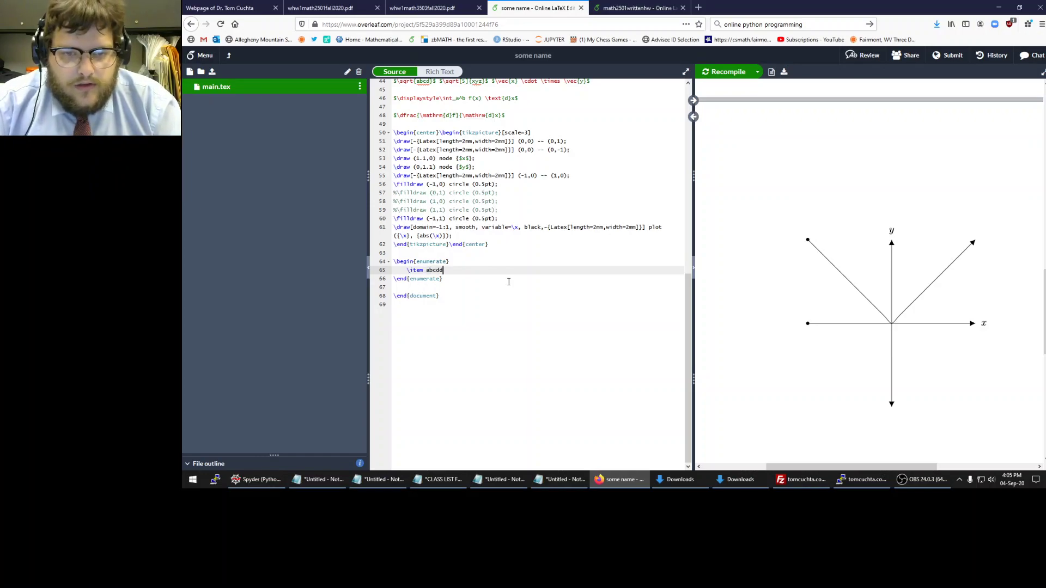
key("Return")
type("\\item afsdiogjdfoimg")
key("Return")
type("\\item sdiojfsdojgoij")
key("ctrl+s")
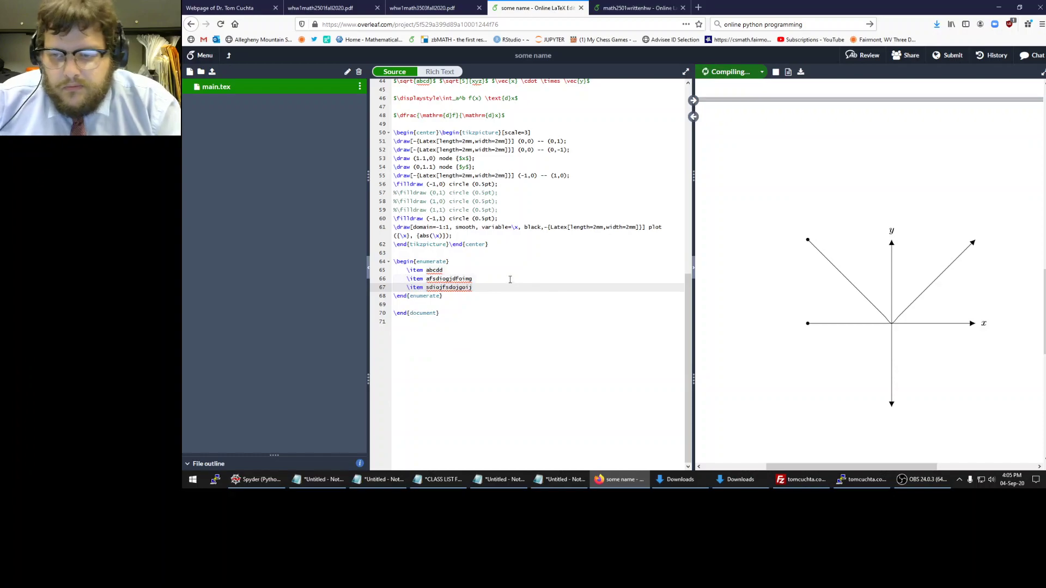
scroll(819, 261, "down", 3)
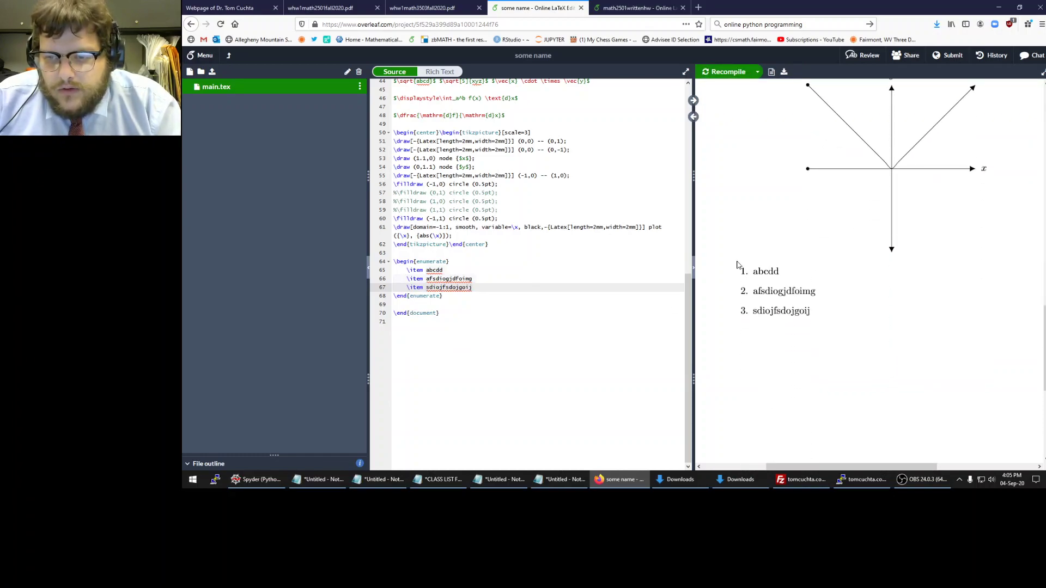
Add the label option [A3.] to the enumerate environment and recompile the document
left_click(468, 263)
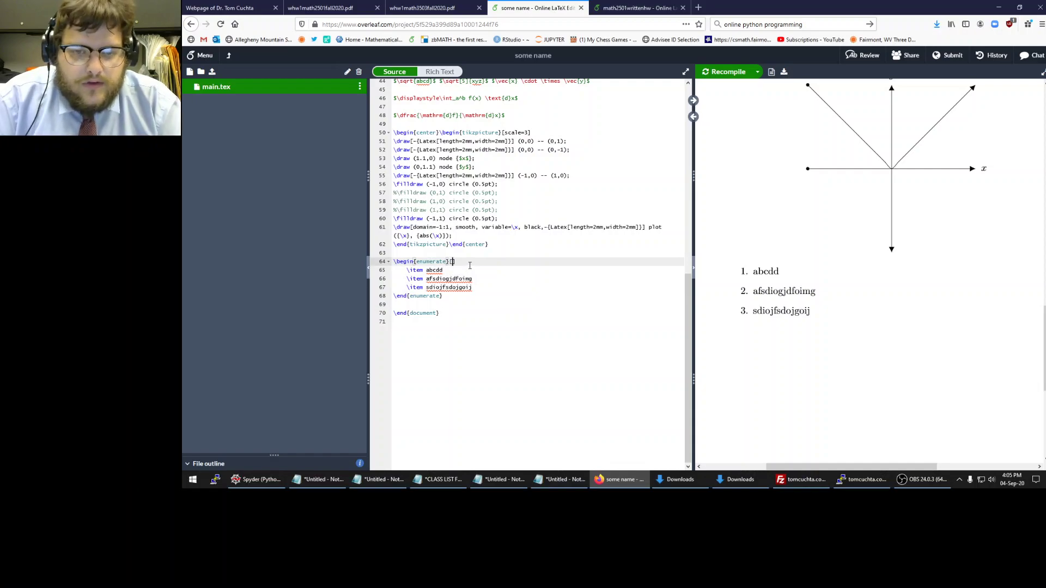
type("[A3.")
key("ctrl+s")
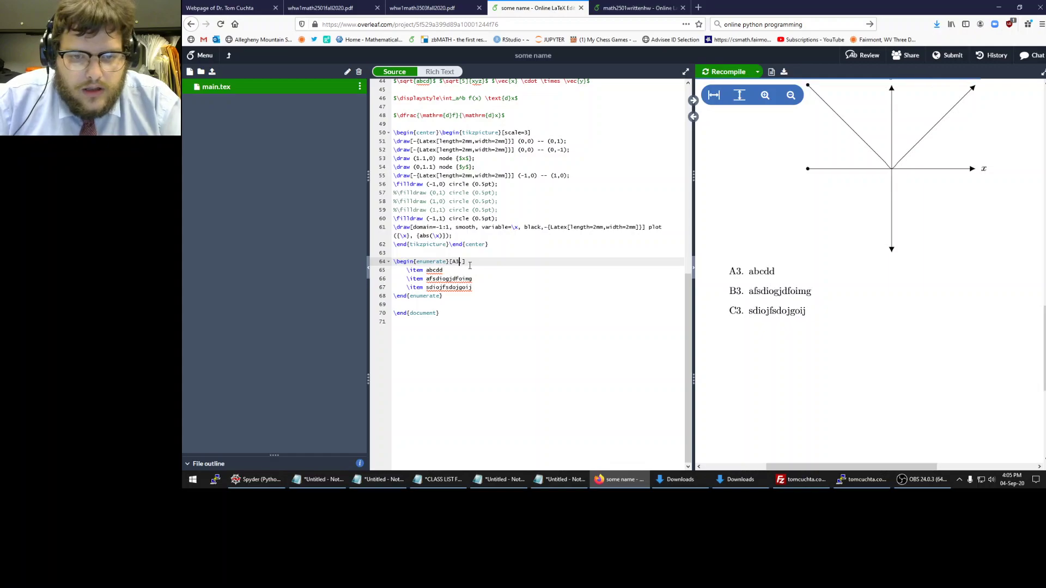
Change the enumerate environment's label option to [A1.] and recompile the document
key("BackSpace")
key("BackSpace")
type("1.")
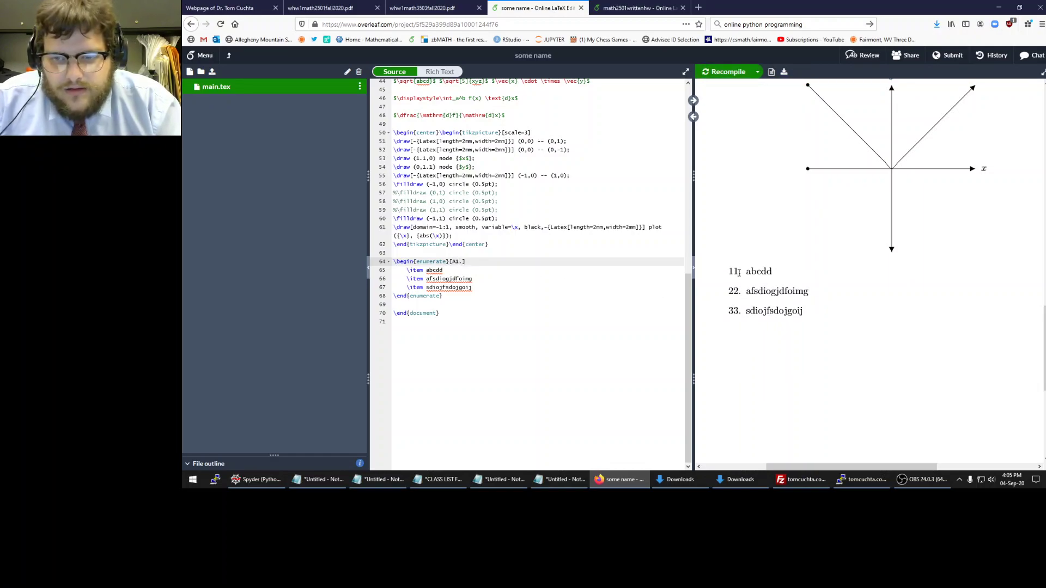
key("ctrl+s")
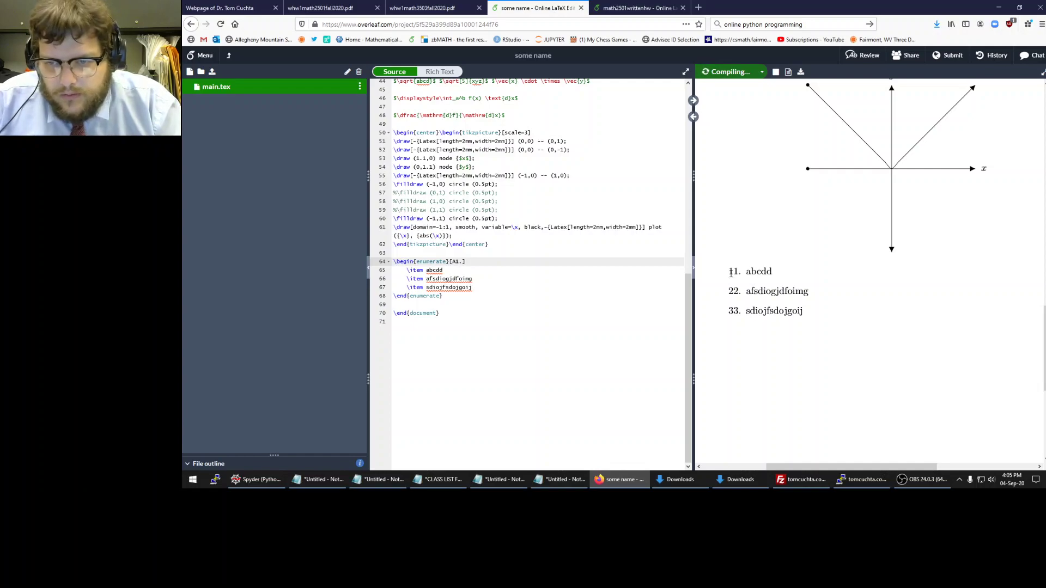
Replace the enumerate label option with [(1)] and recompile to number the items in parentheses
left_click(454, 261)
key("BackSpace")
type("(1)")
key("ctrl+s")
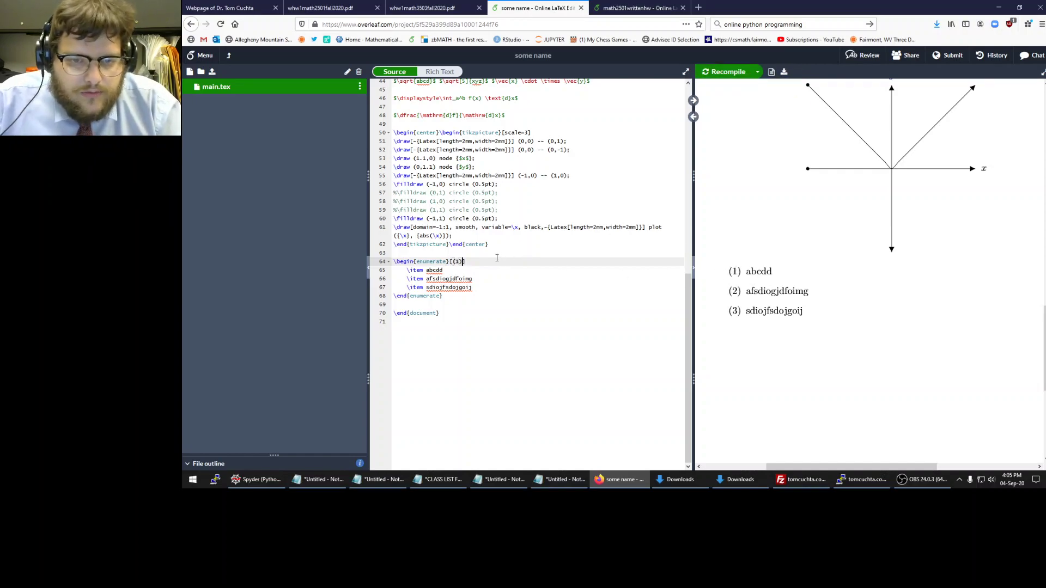
Remove the label option from the enumerate environment, keeping the first item on its own line, and recompile the document
key("BackSpace")
key("BackSpace")
key("BackSpace")
key("BackSpace")
key("BackSpace")
key("Delete")
key("Return")
key("Tab")
key("ctrl+s")
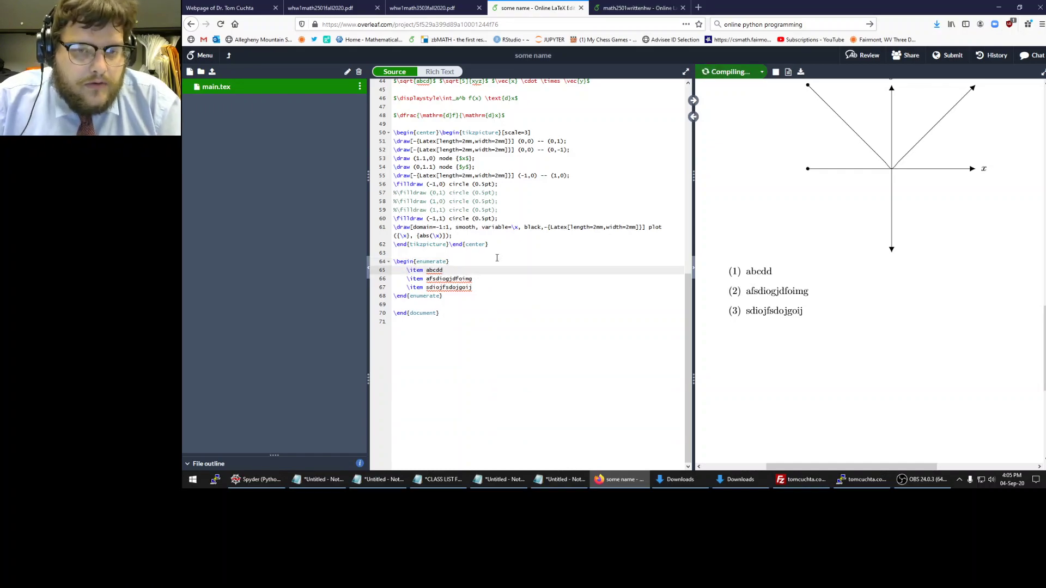
Replace the first list item's text with "do the problem here"
key("BackSpace")
key("BackSpace")
key("BackSpace")
key("BackSpace")
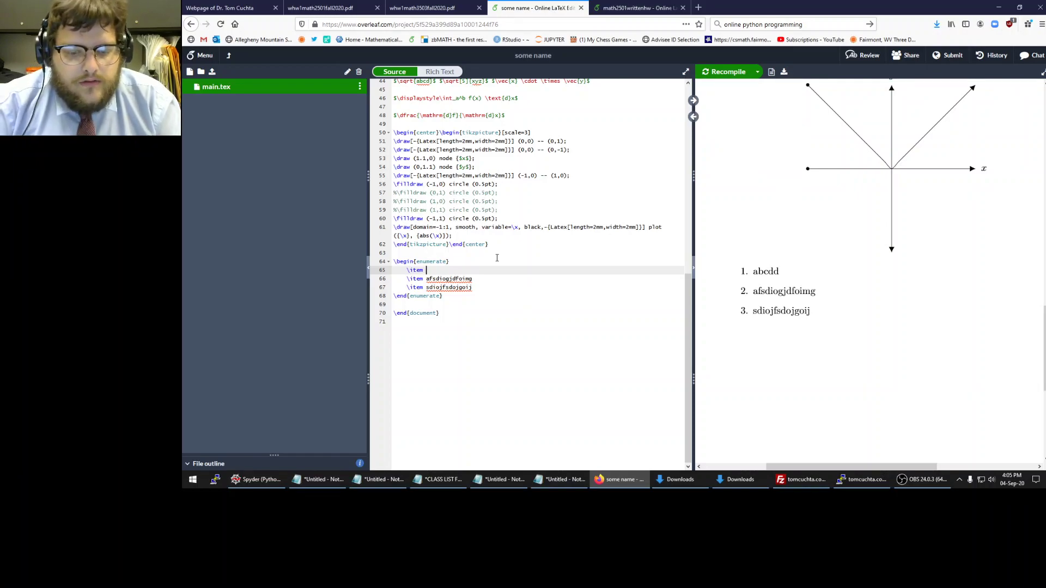
type("do the problem here")
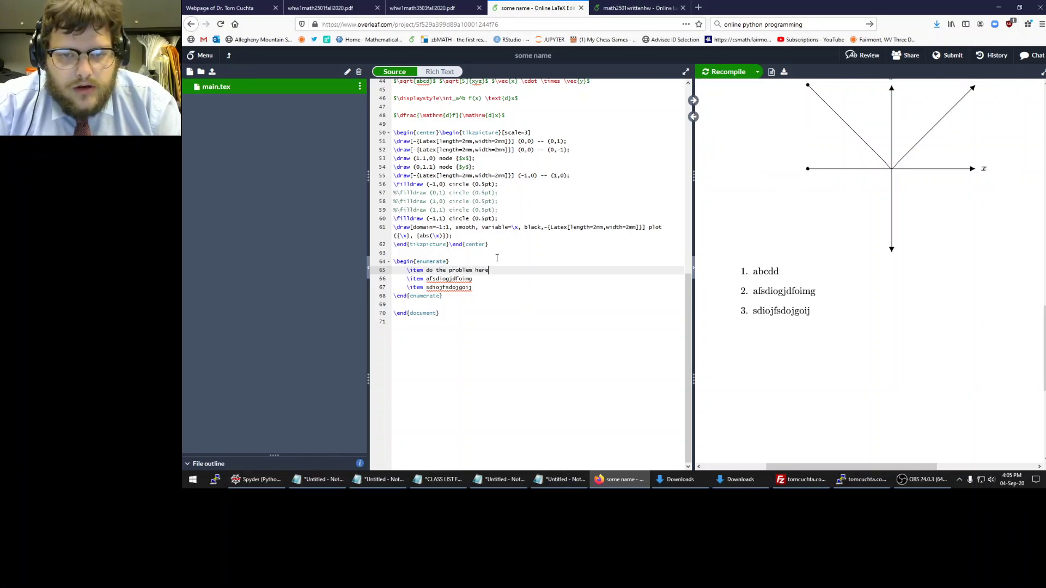
Replace the second list item's text with "next here"
key("Down")
key("BackSpace")
key("BackSpace")
key("BackSpace")
key("BackSpace")
key("BackSpace")
key("BackSpace")
key("BackSpace")
key("BackSpace")
key("BackSpace")
key("BackSpace")
key("BackSpace")
key("BackSpace")
key("BackSpace")
key("BackSpace")
type("next here")
Replace the third list item's text with "etc" and recompile the document
key("Down")
key("ctrl+Left")
key("shift+End")
type("etc")
key("ctrl+s")
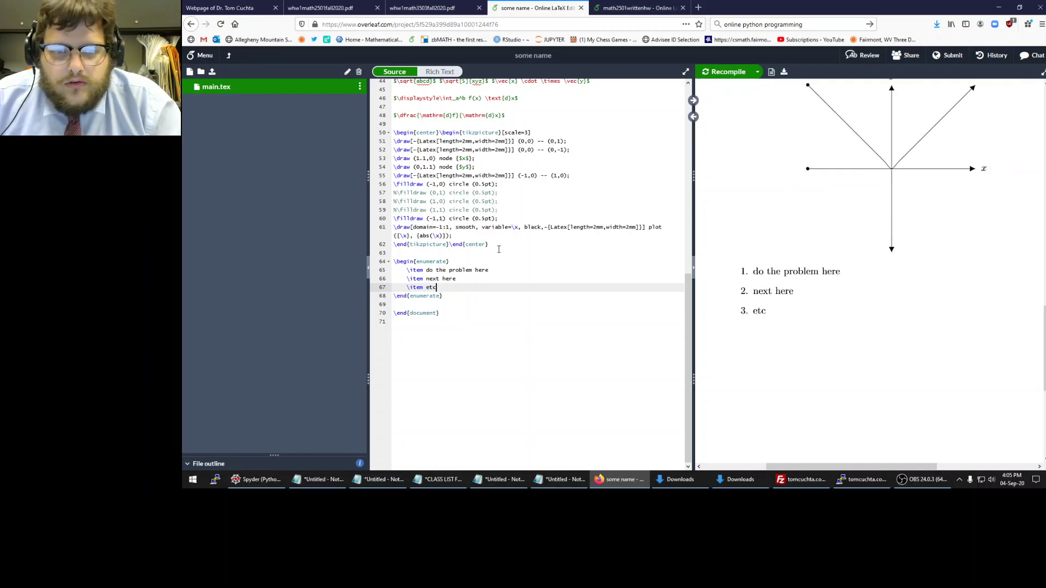
Review the compiled graph, title and math examples, and check the abs(\x) plot expression in the TikZ code
scroll(813, 268, "up", 2)
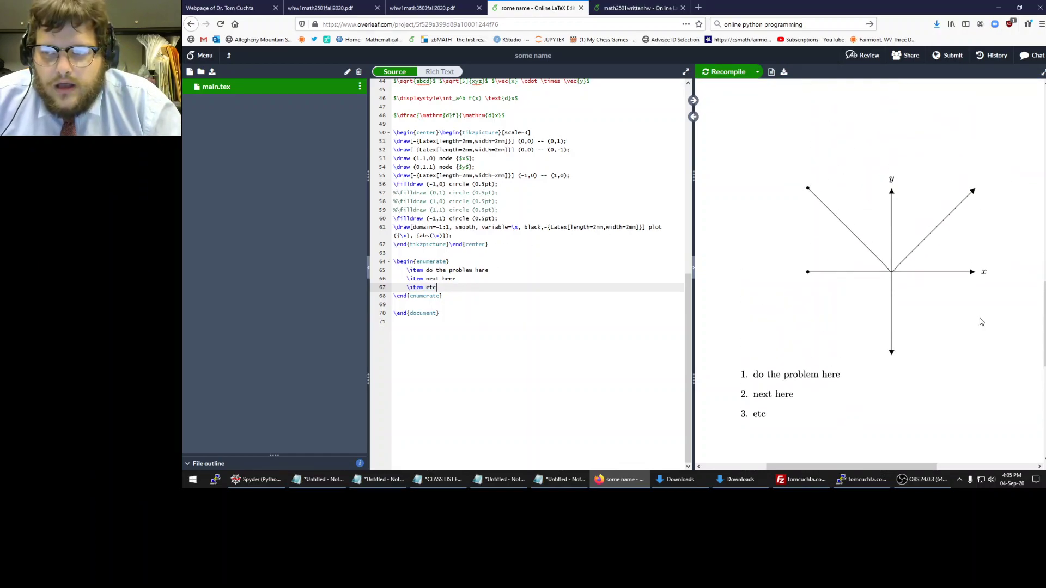
scroll(858, 294, "up", 4)
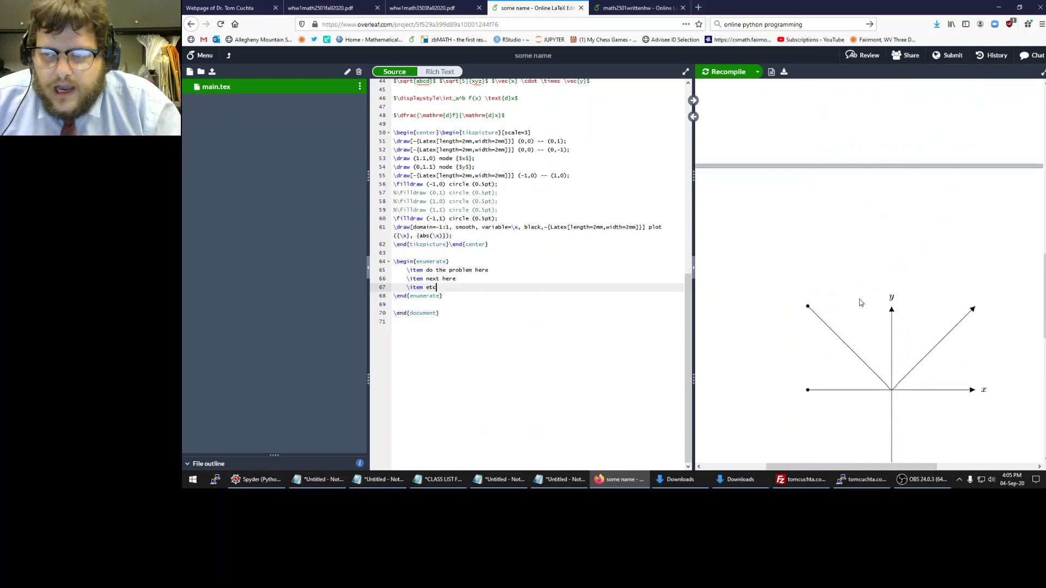
scroll(860, 300, "up", 4)
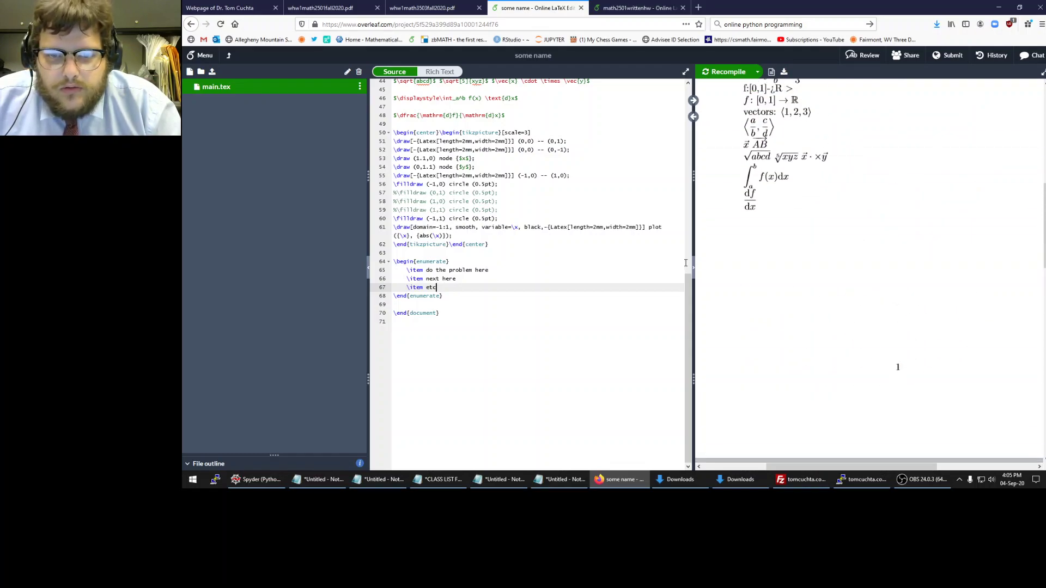
scroll(893, 300, "down", 3)
scroll(893, 300, "down", 3)
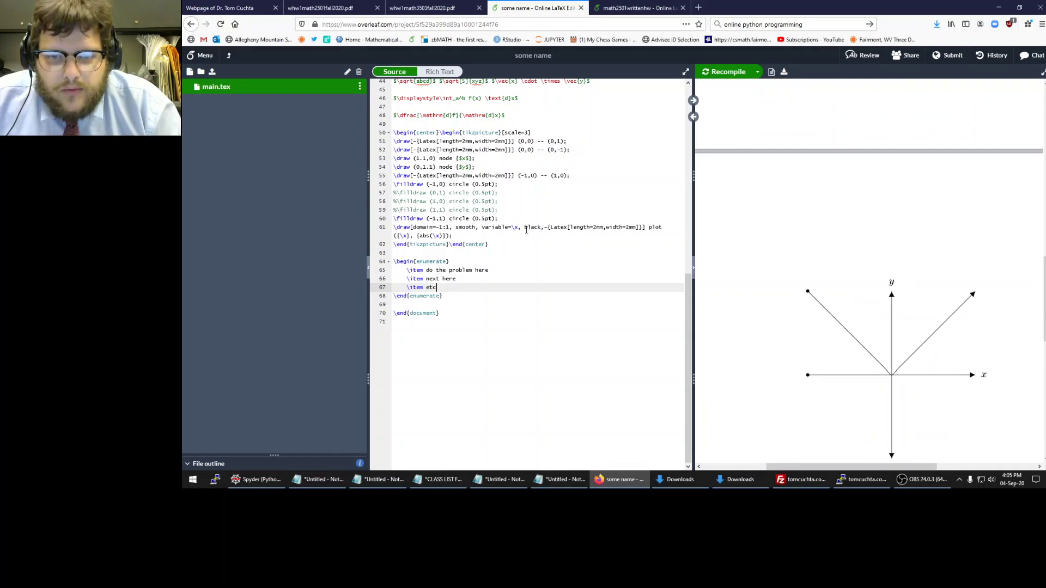
left_click(403, 227)
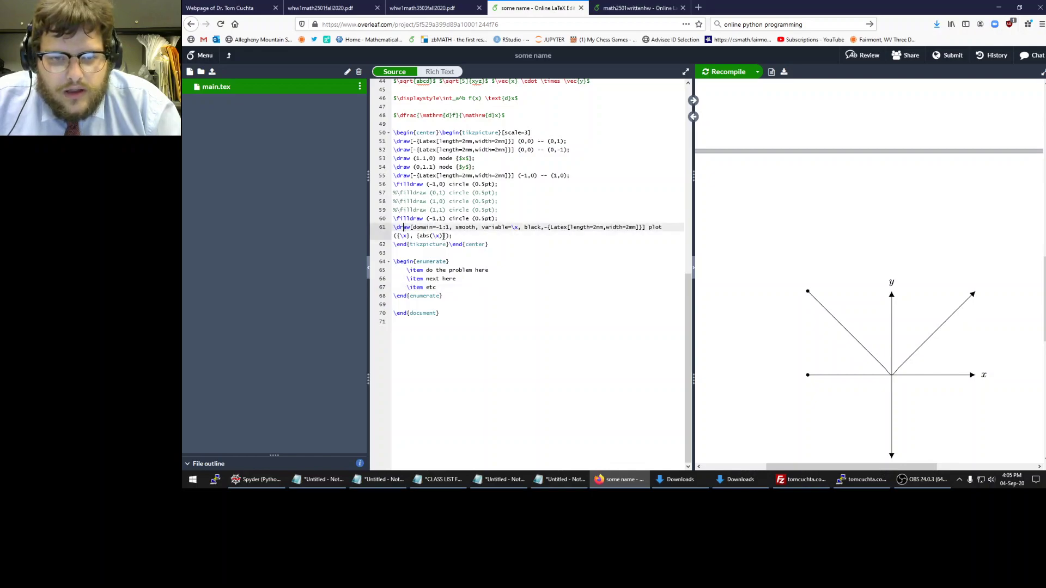
left_click_drag(450, 235, 417, 236)
left_click(425, 236)
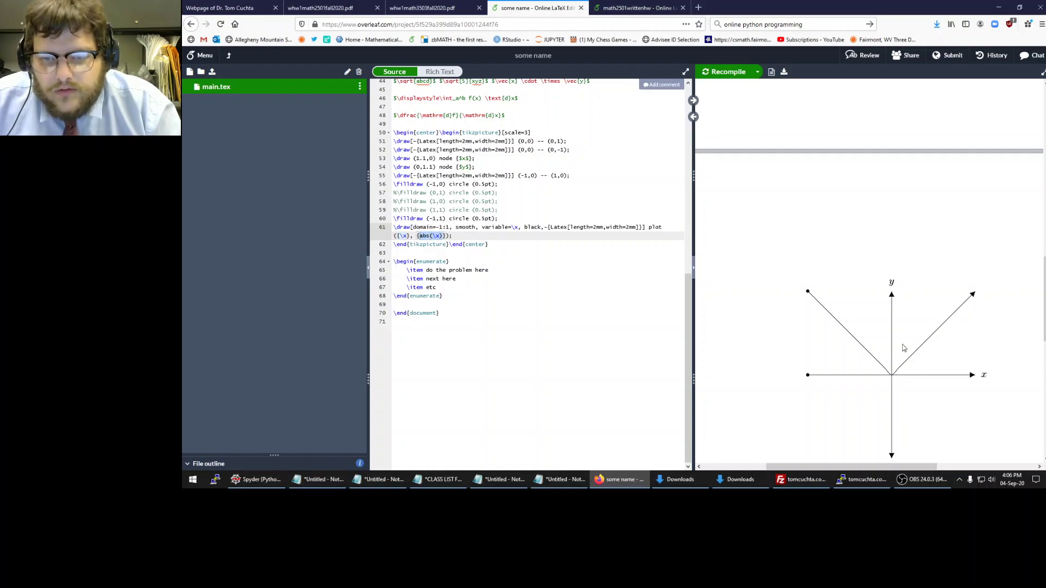
left_click(630, 271)
scroll(868, 263, "up", 10)
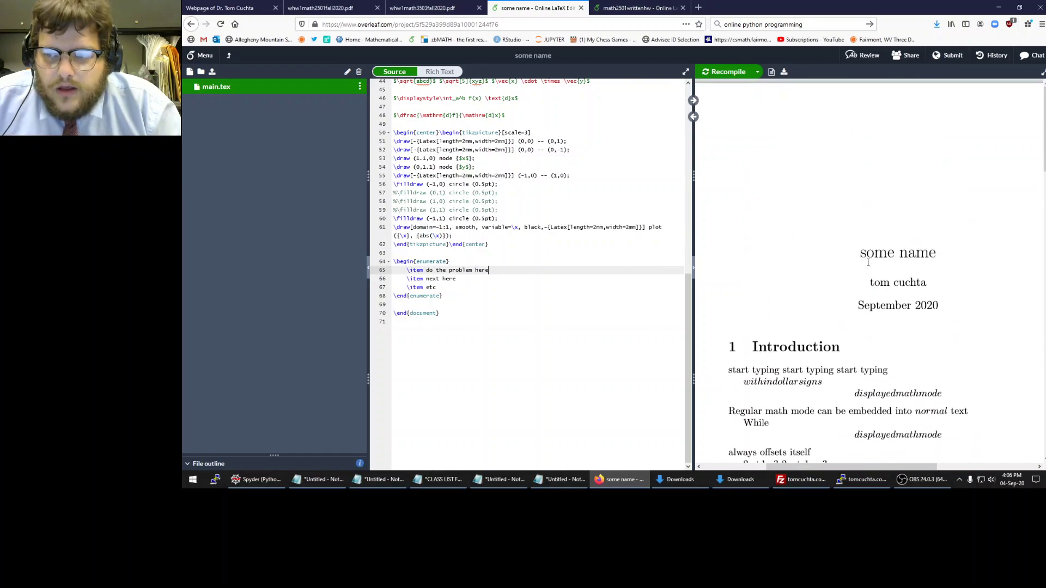
scroll(868, 263, "down", 4)
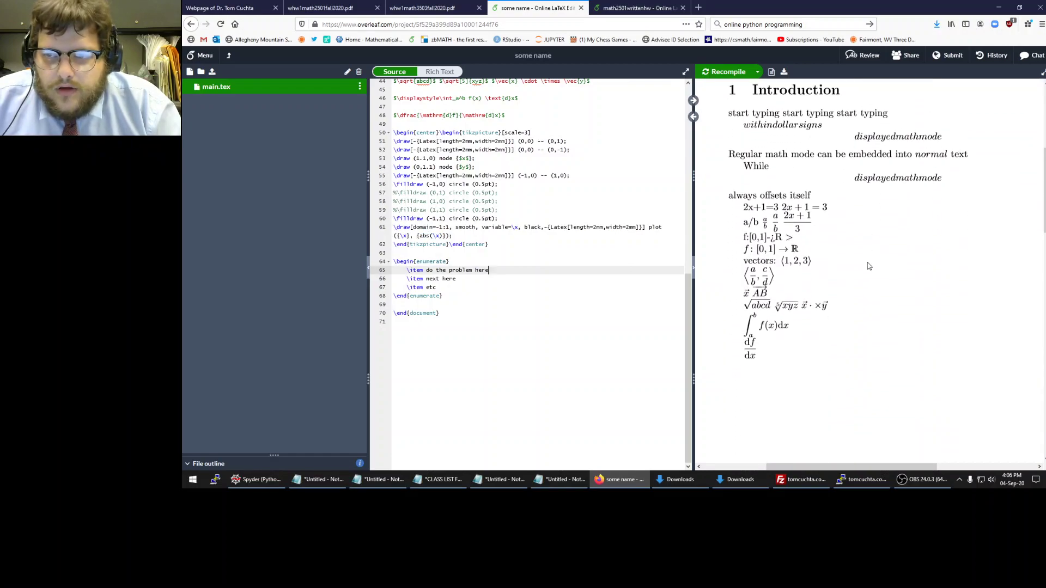